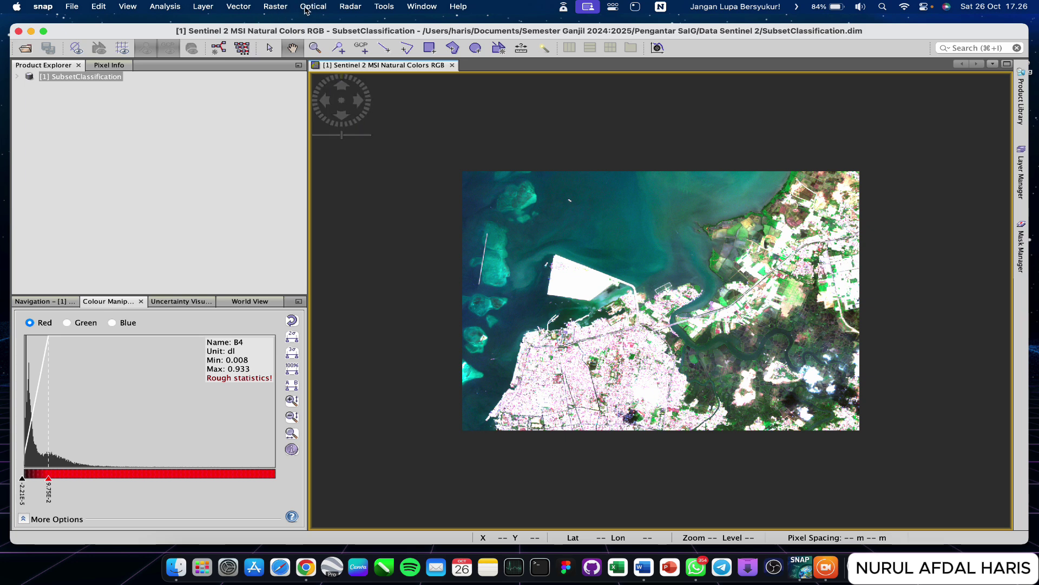
# Step: Open the supervised Maximum Likelihood Classifier and add the opened SubsetClassification product to its source list
pyautogui.click(278, 7)
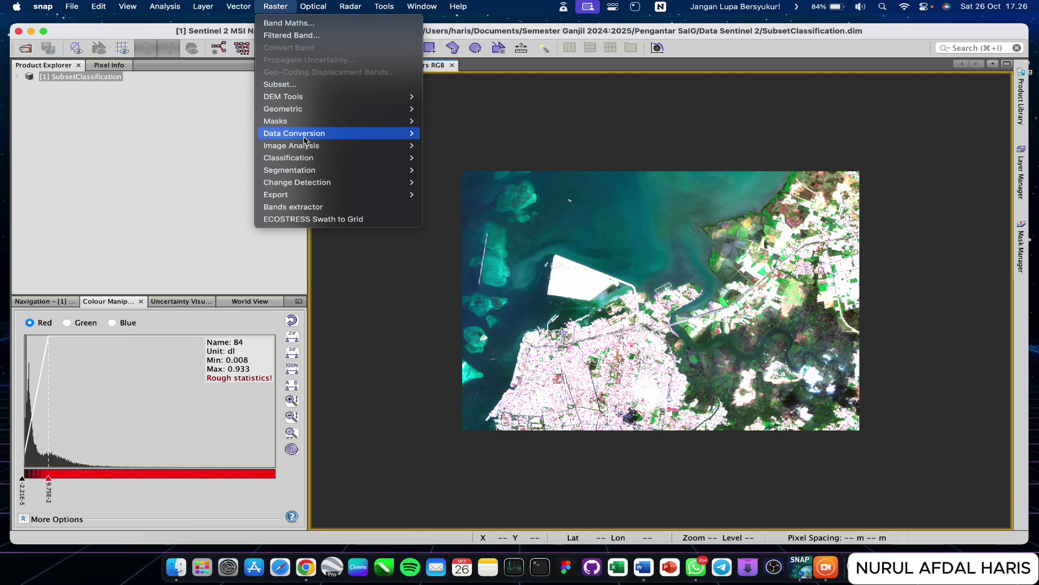
pyautogui.moveTo(306, 157)
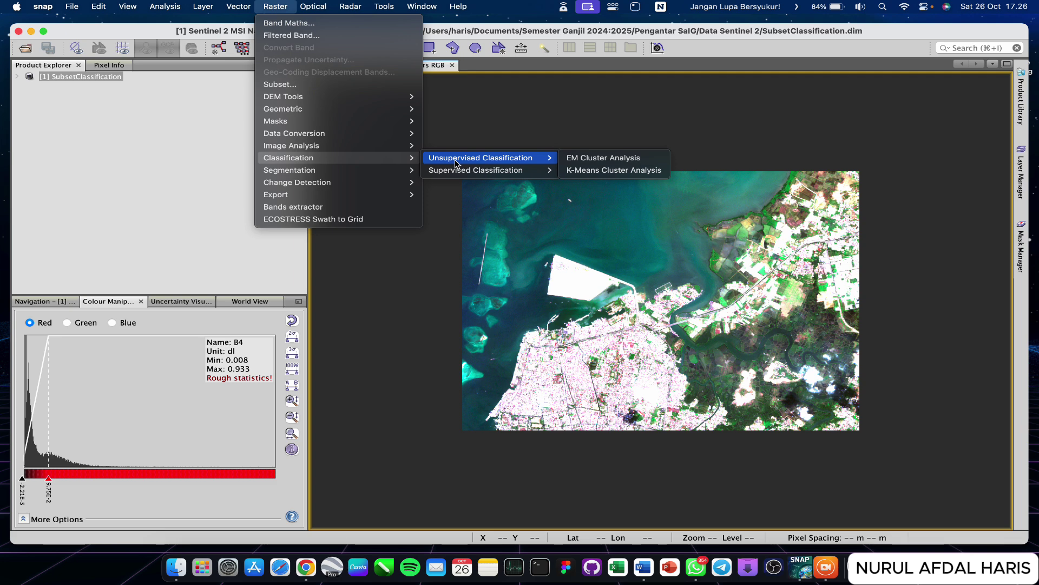
pyautogui.moveTo(461, 172)
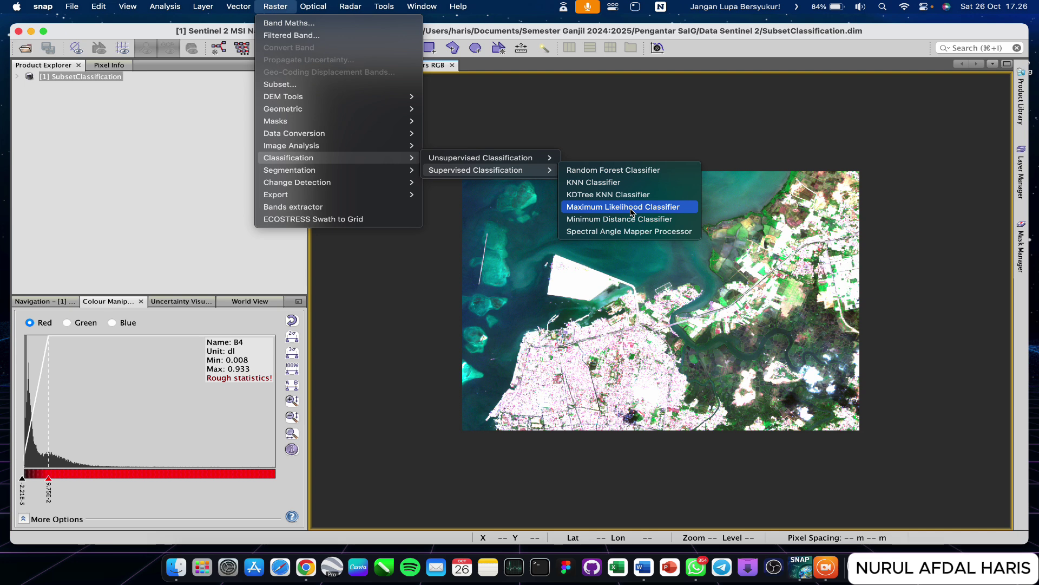
pyautogui.click(630, 211)
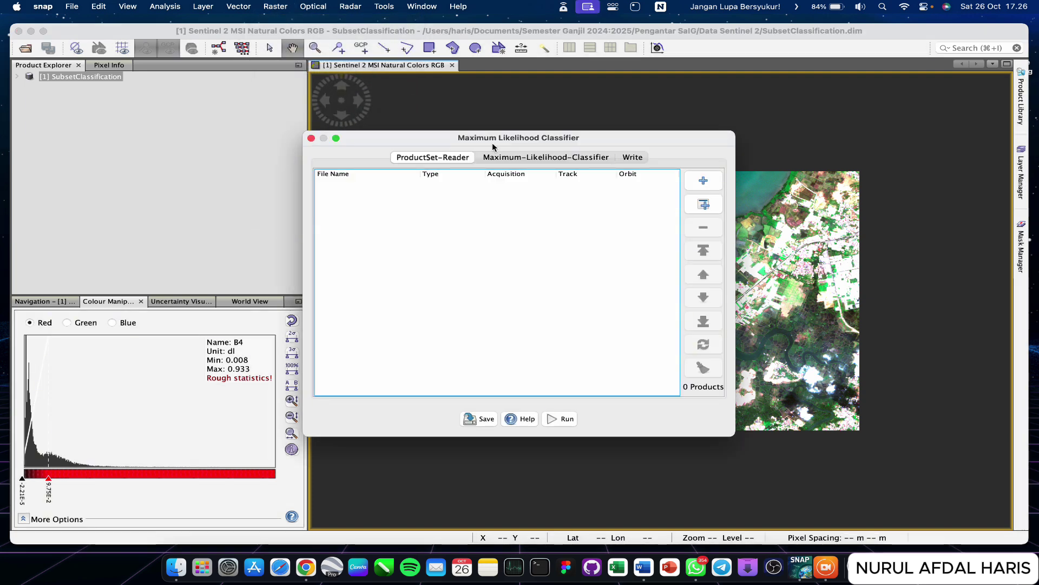
pyautogui.click(697, 187)
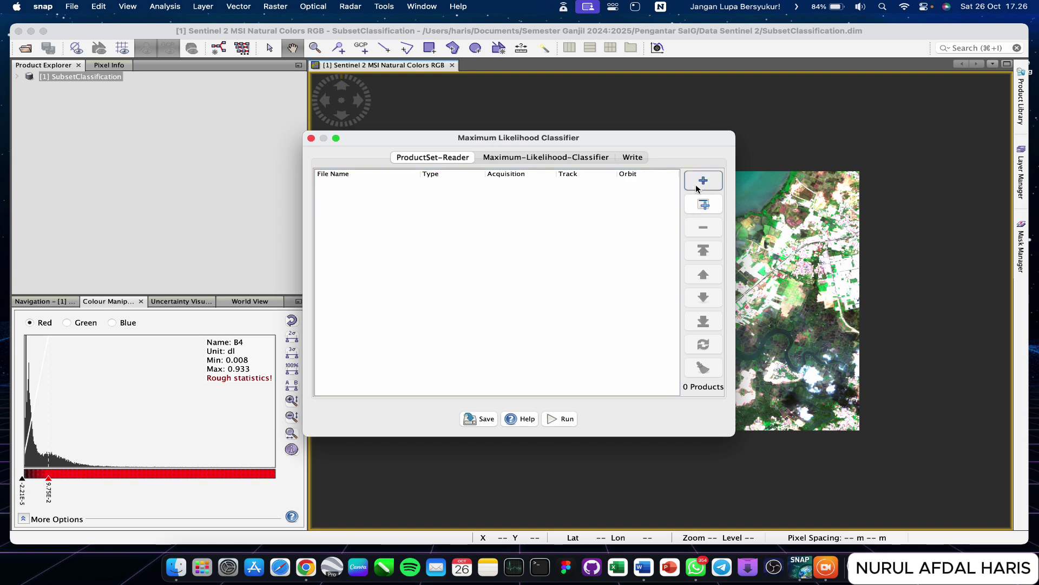
pyautogui.click(720, 386)
pyautogui.click(706, 205)
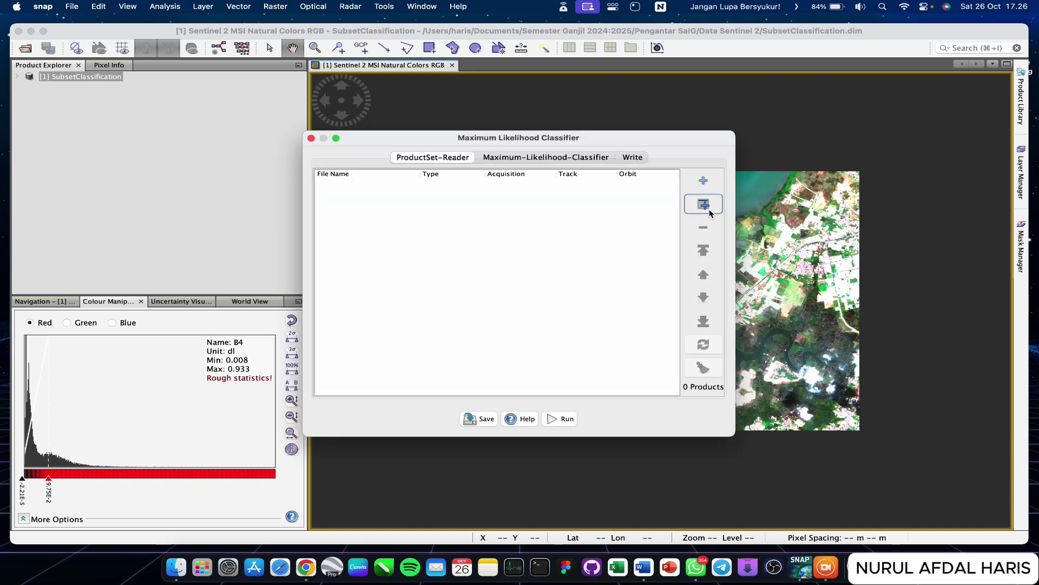
pyautogui.click(353, 185)
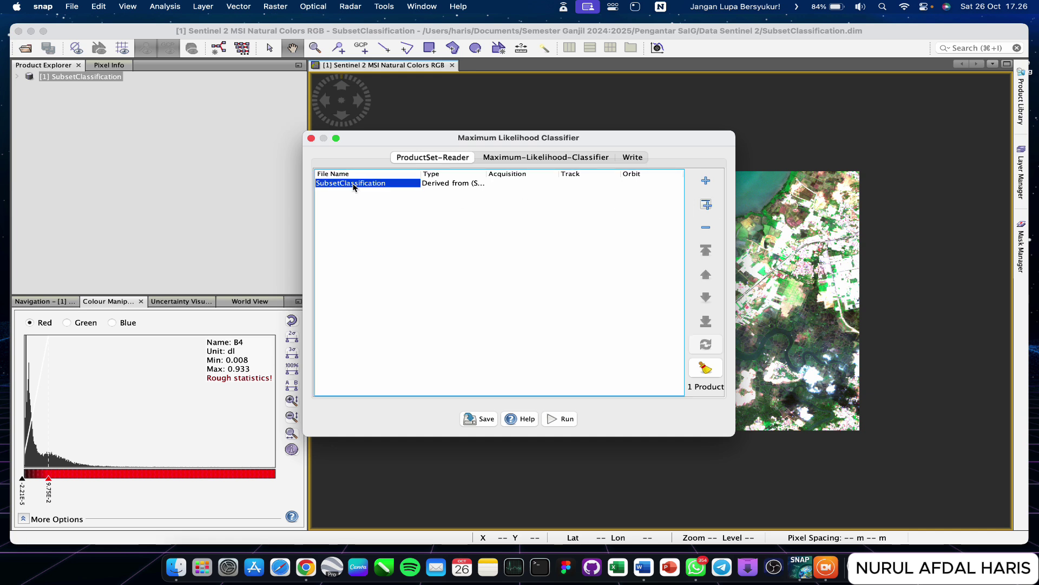
# Step: Review the classifier and output settings, and select B2, B3, B4 and B8 as the feature bands
pyautogui.click(533, 160)
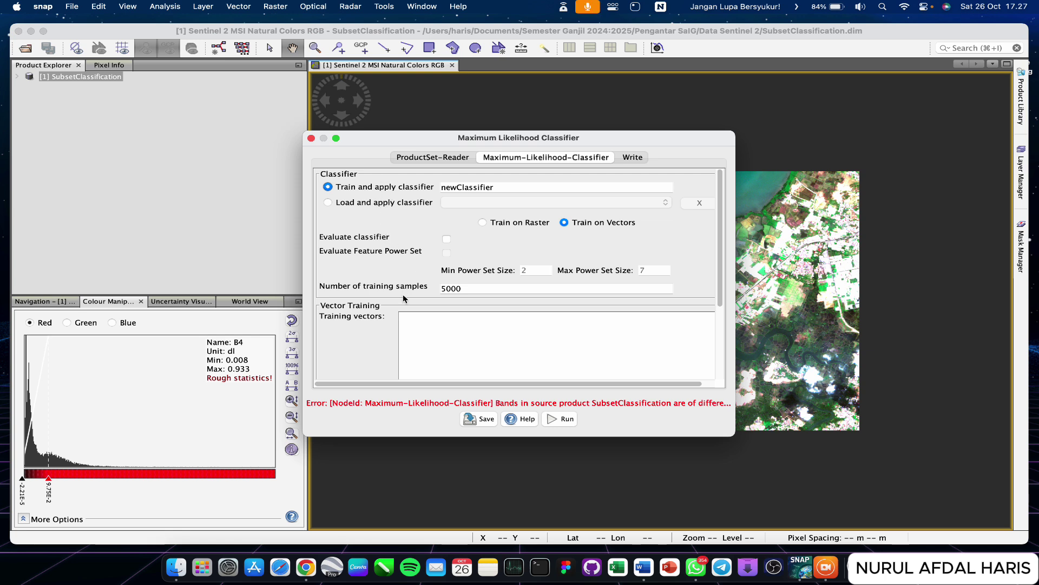
pyautogui.scroll(-2, 392, 323)
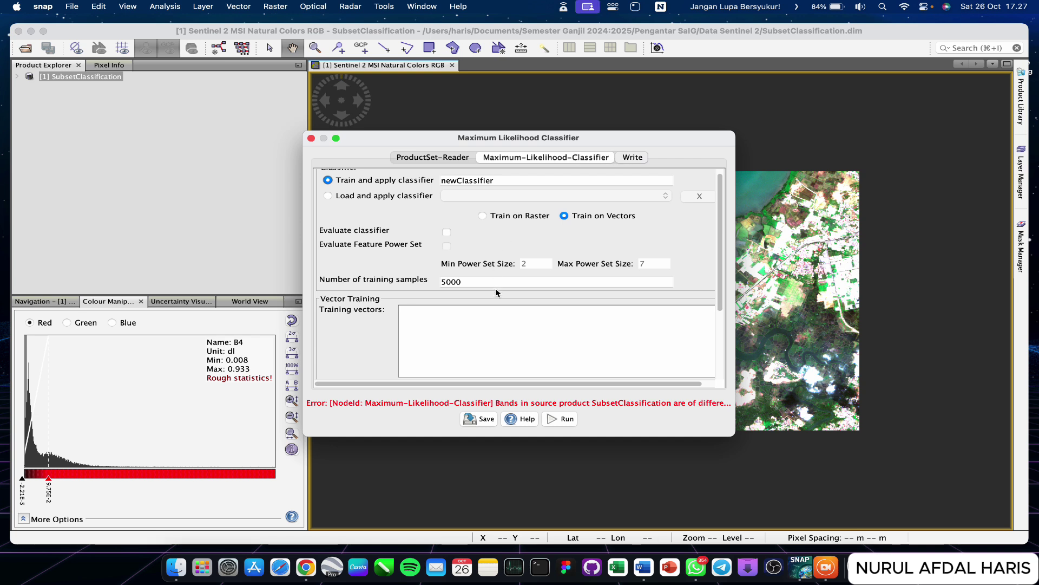
pyautogui.hotkey('ctrl', 'Tab')
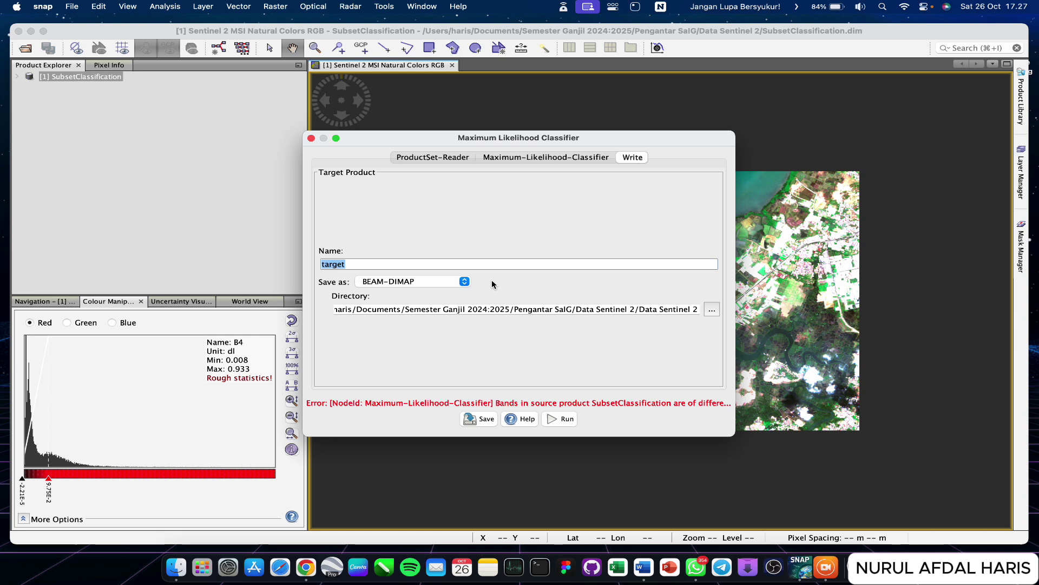
pyautogui.click(557, 157)
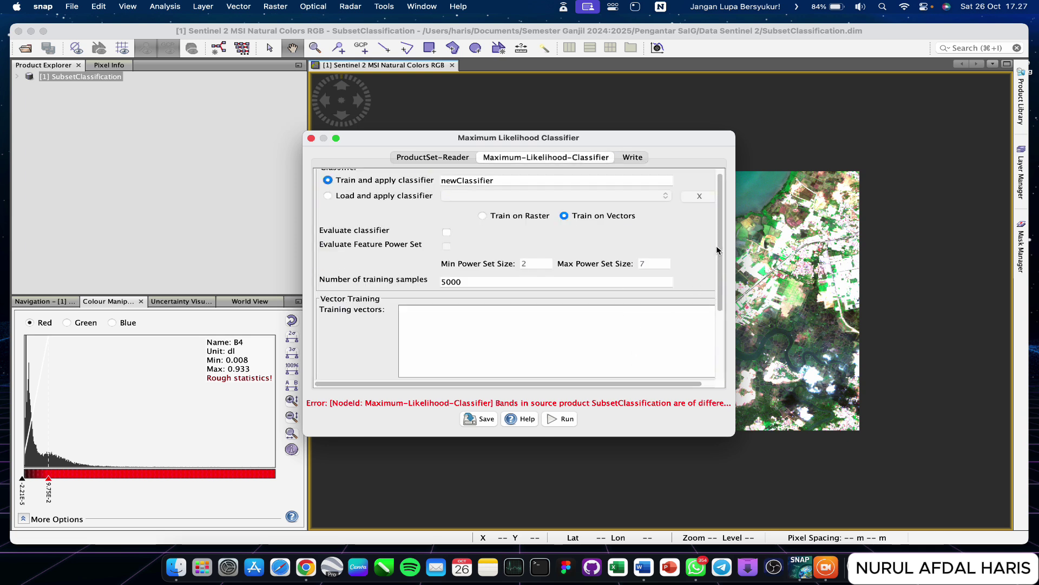
pyautogui.moveTo(720, 248); pyautogui.dragTo(725, 328)
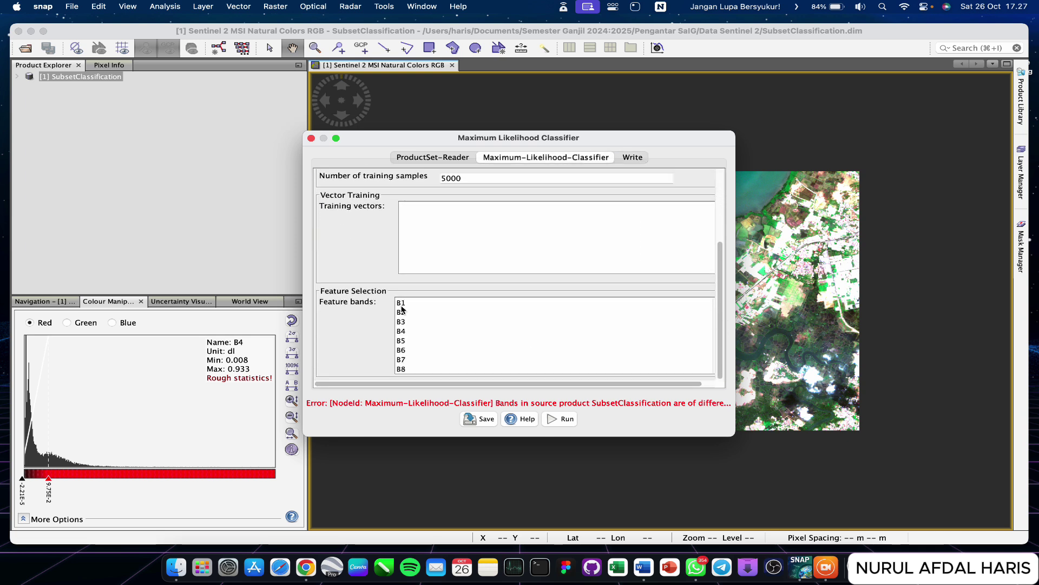
pyautogui.moveTo(402, 316); pyautogui.dragTo(408, 369)
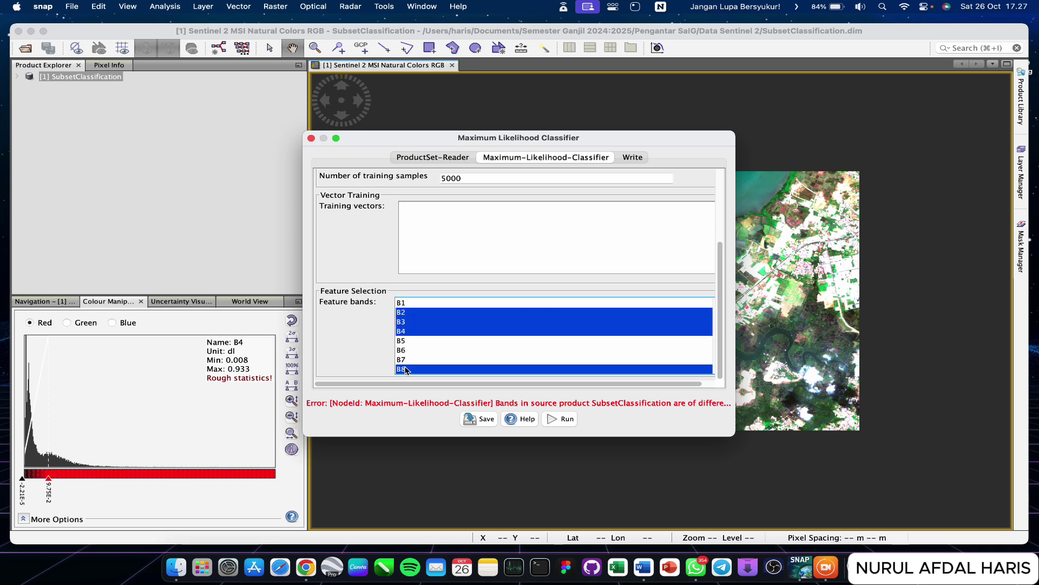
pyautogui.scroll(-3, 440, 336)
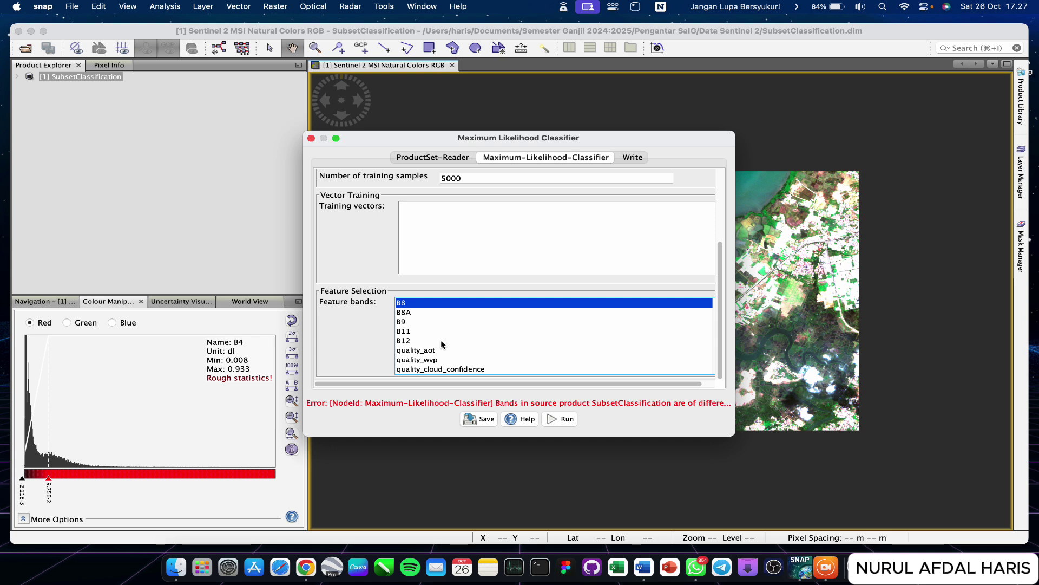
pyautogui.scroll(3, 436, 338)
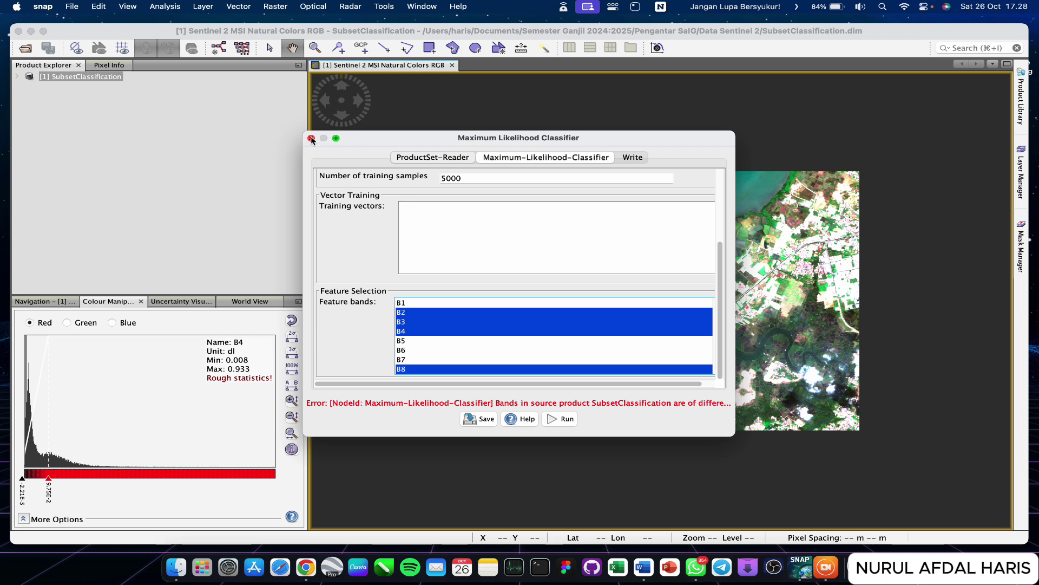
# Step: Compare the Train on Raster and Train on Vectors options, and close the classifier without running it
pyautogui.hotkey('ctrl', 'pageup')
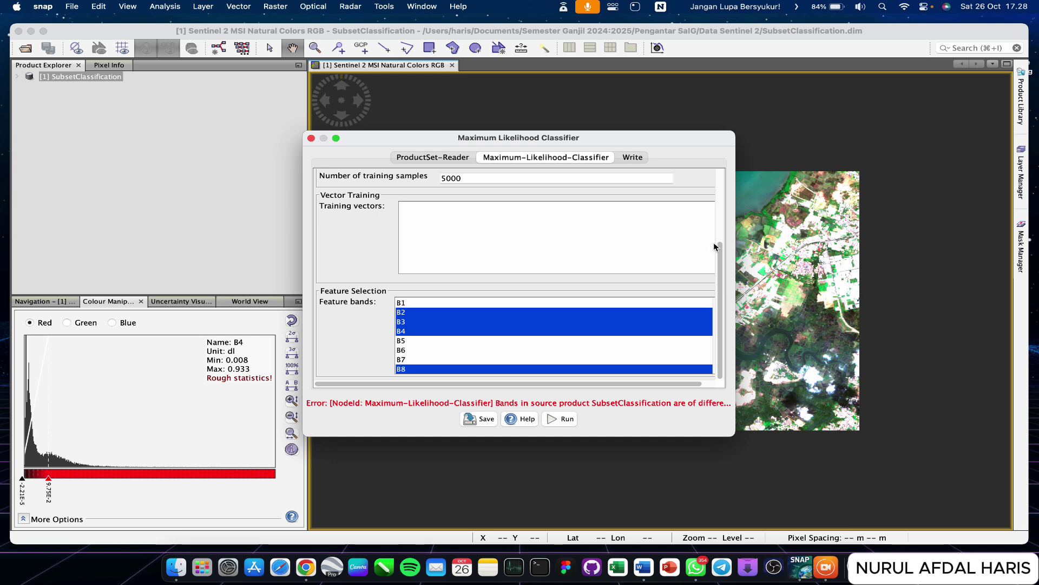
pyautogui.moveTo(719, 246); pyautogui.dragTo(706, 169)
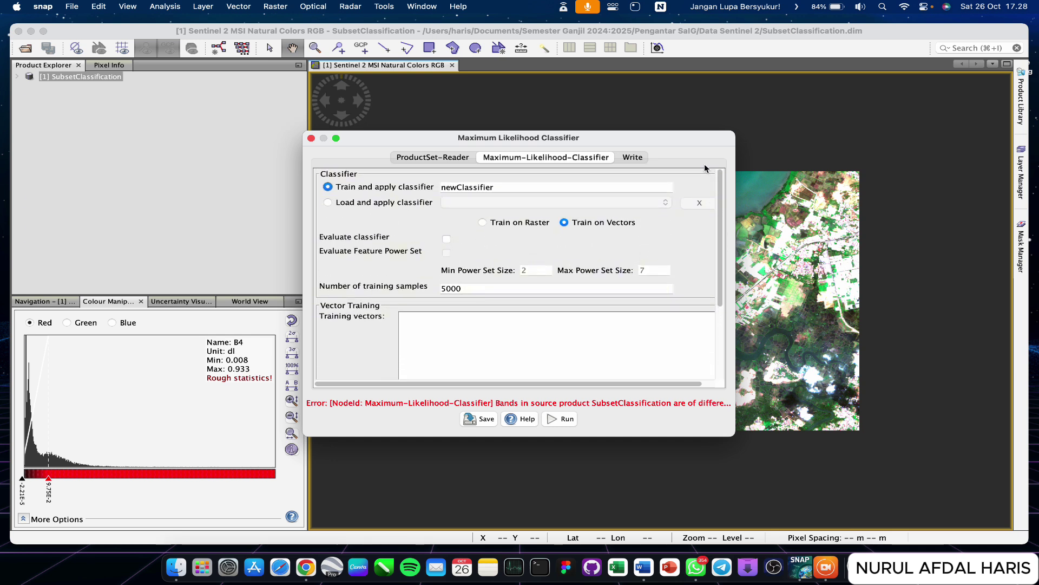
pyautogui.click(524, 222)
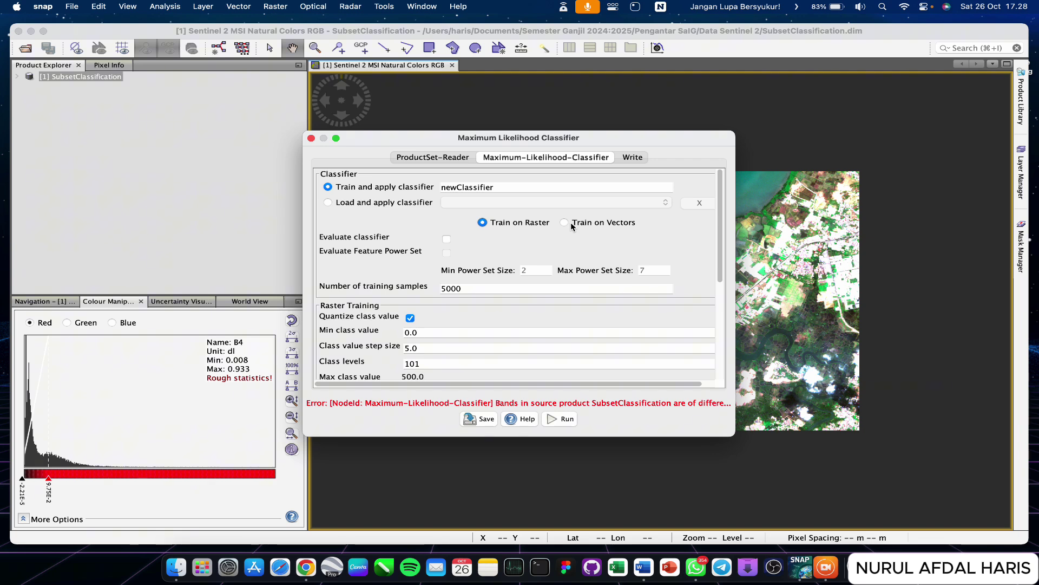
pyautogui.click(571, 223)
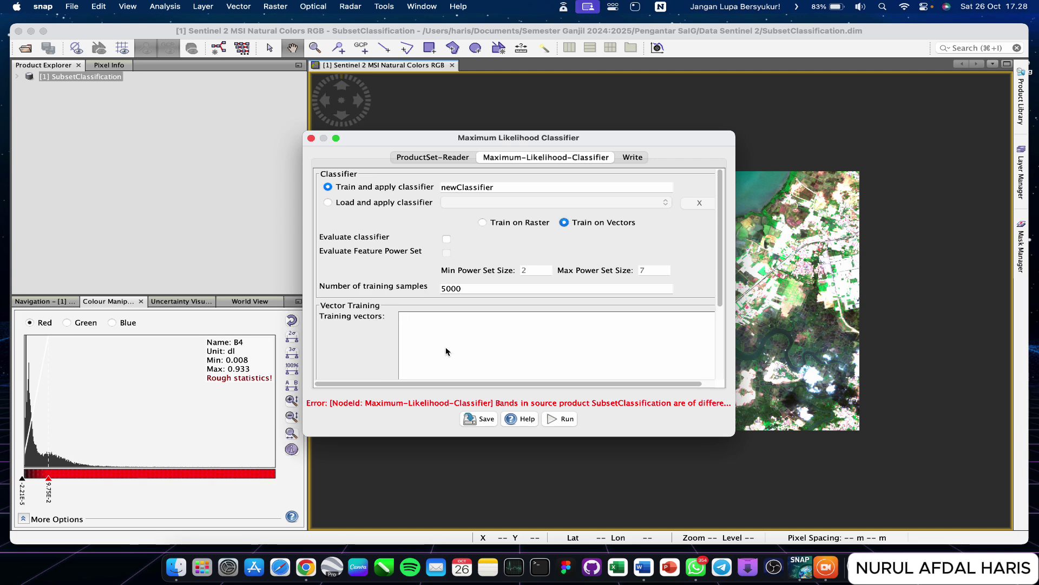
pyautogui.click(311, 139)
# Step: Create a new vector data container named BadanAir in the SubsetClassification product
pyautogui.click(253, 80)
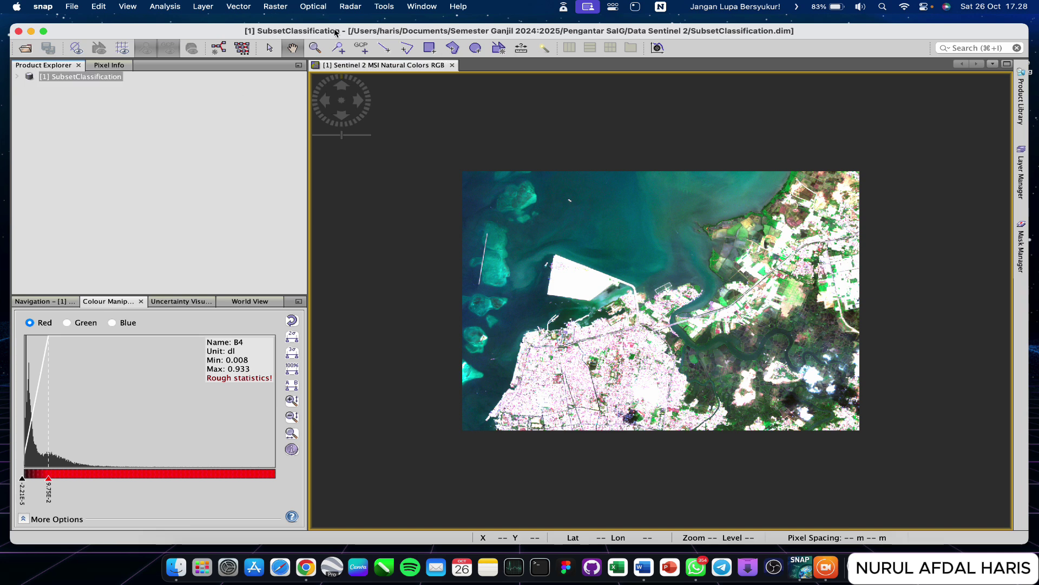
pyautogui.click(256, 7)
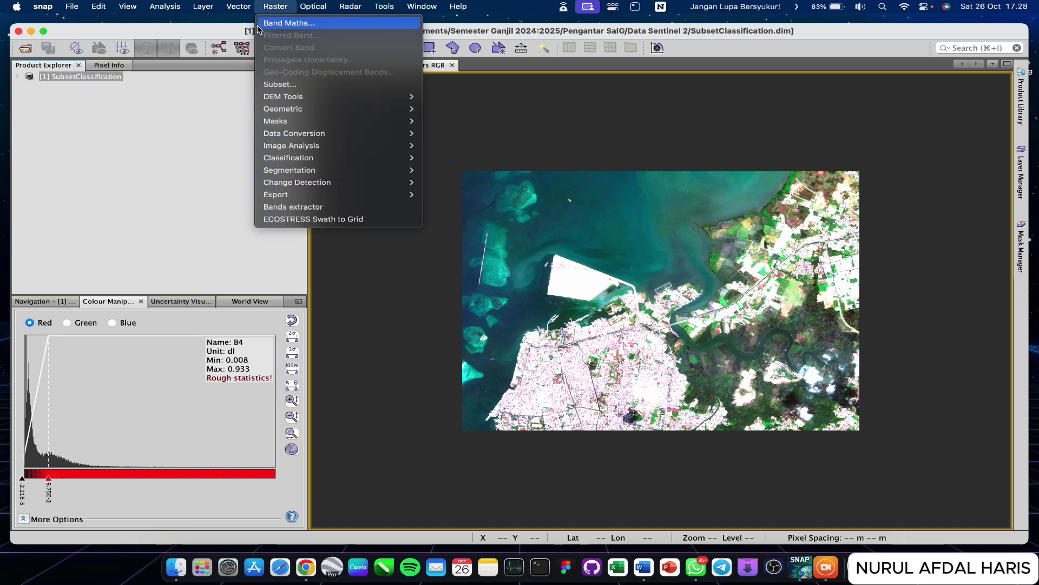
pyautogui.click(250, 29)
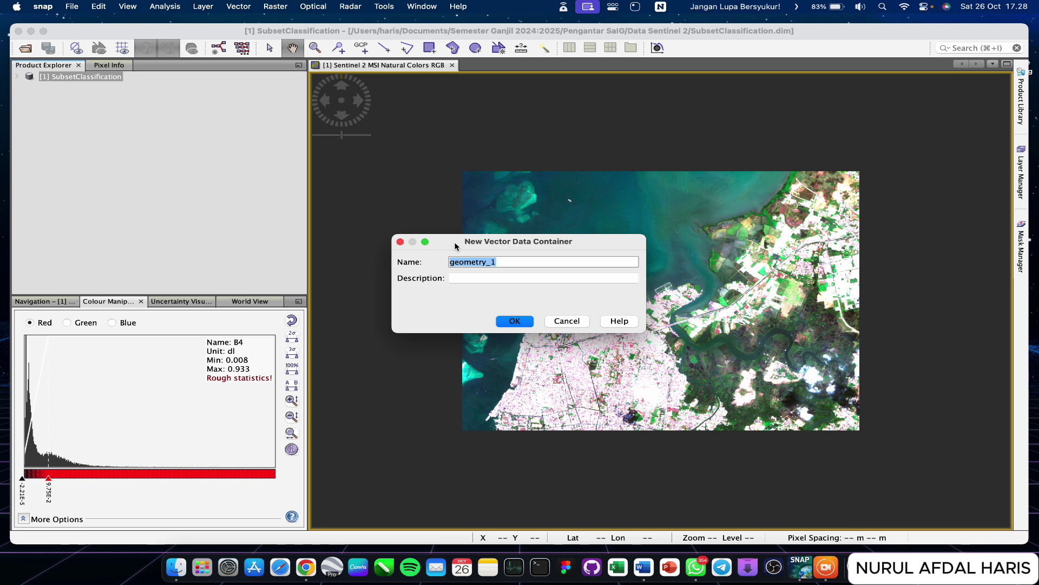
pyautogui.write('Badan A')
pyautogui.press('BackSpace')
pyautogui.press('BackSpace')
pyautogui.write('Air')
pyautogui.click(511, 320)
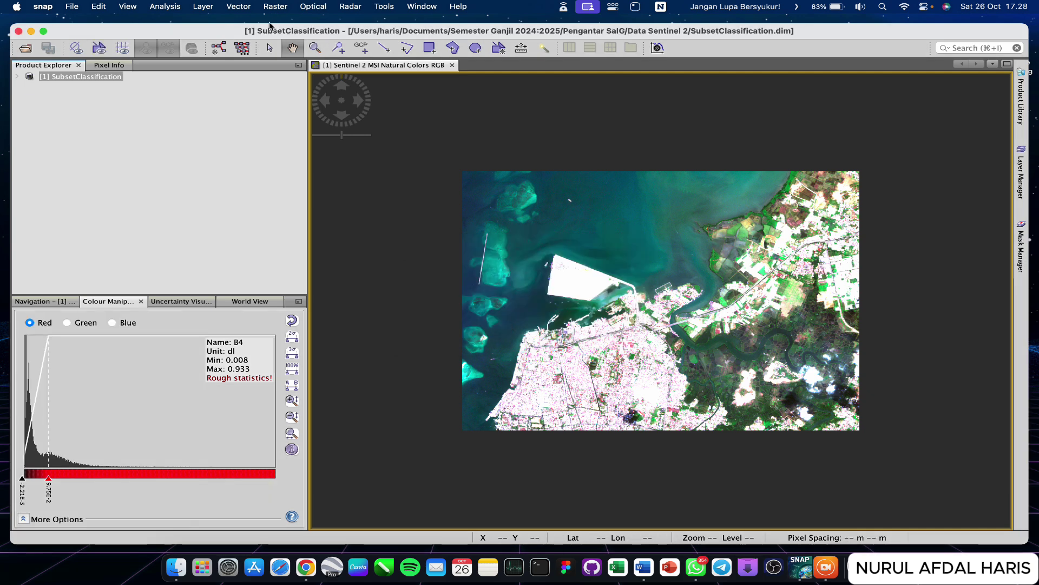
# Step: Create a new vector data container named LahanTerbangun for the built-up land class
pyautogui.click(238, 7)
pyautogui.click(253, 26)
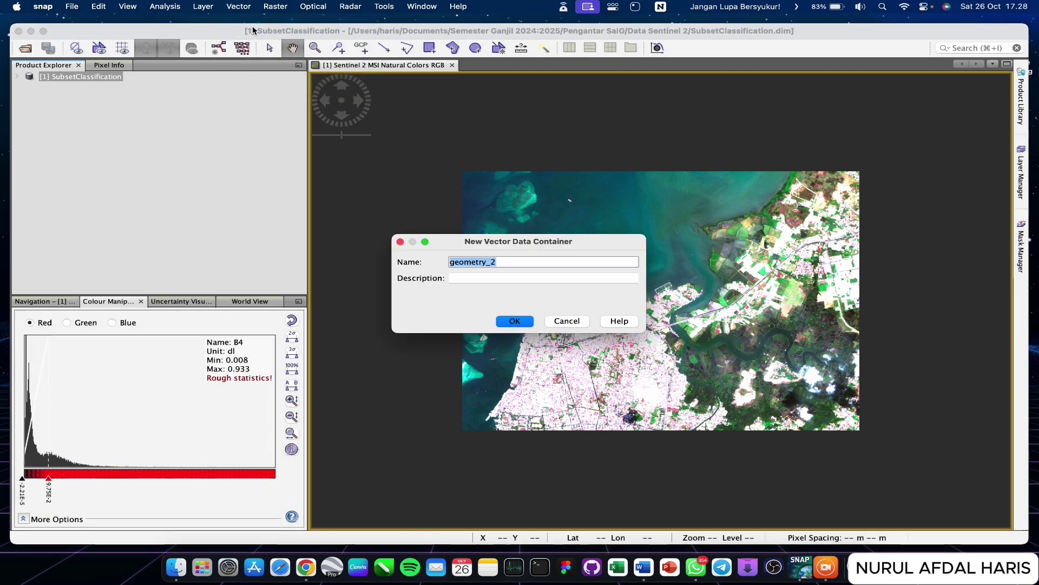
pyautogui.write('Lahan Terb')
pyautogui.press('BackSpace')
pyautogui.press('BackSpace')
pyautogui.press('BackSpace')
pyautogui.press('BackSpace')
pyautogui.press('BackSpace')
pyautogui.press('BackSpace')
pyautogui.write('nTerbangun')
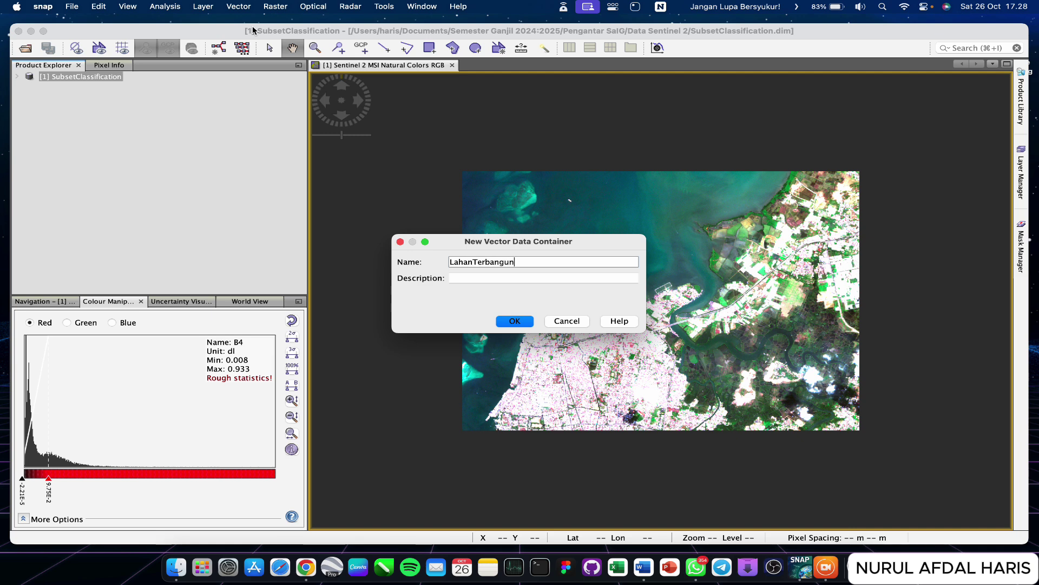
pyautogui.click(513, 319)
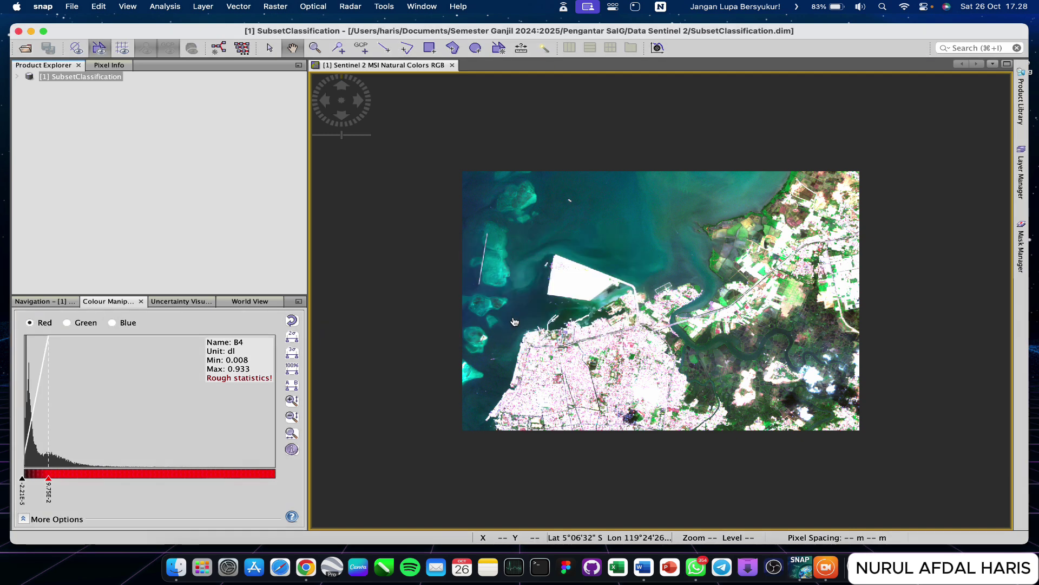
# Step: Create a new vector data container named Vegetasi for the vegetation class
pyautogui.click(237, 9)
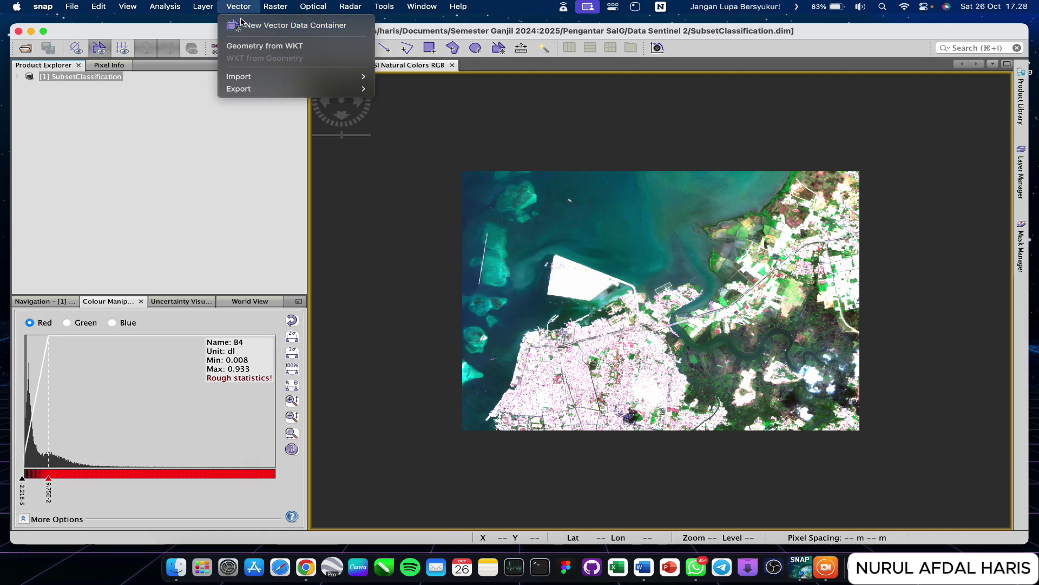
pyautogui.click(241, 22)
pyautogui.write('Vegetasi')
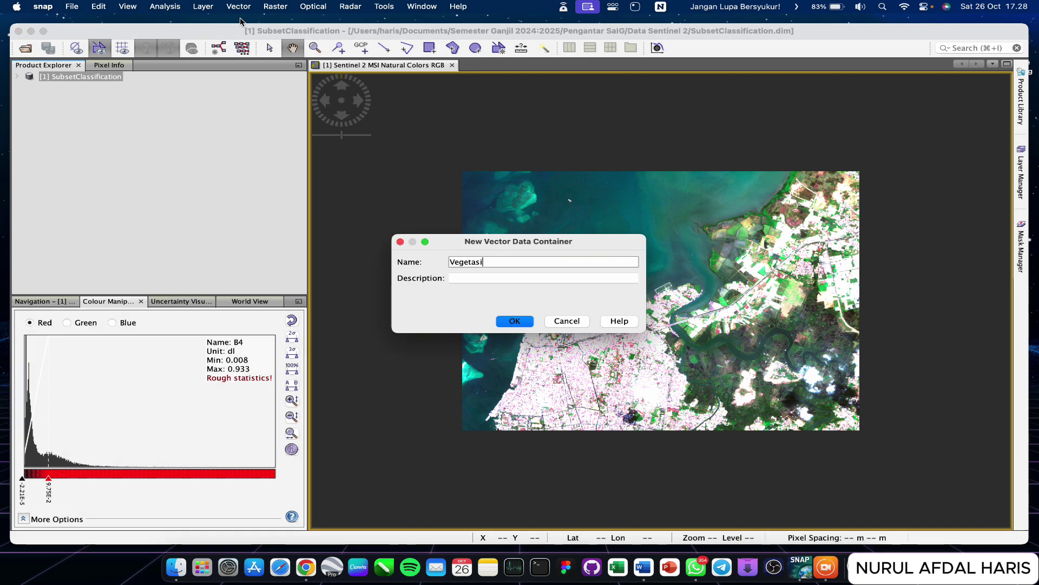
pyautogui.click(528, 319)
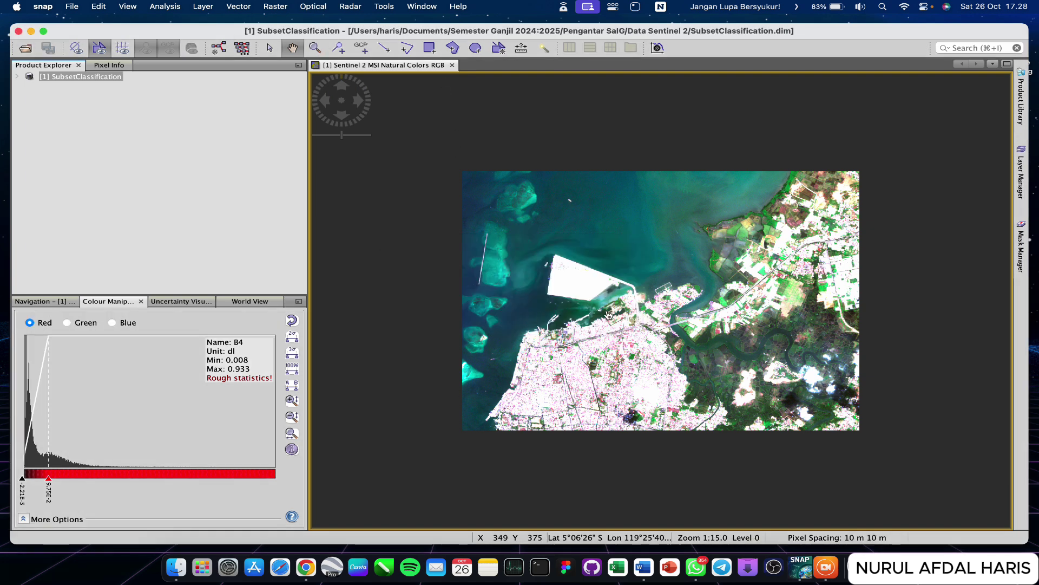
# Step: Expand the SubsetClassification product's Vector Data folder and select the BadanAir container
pyautogui.click(17, 78)
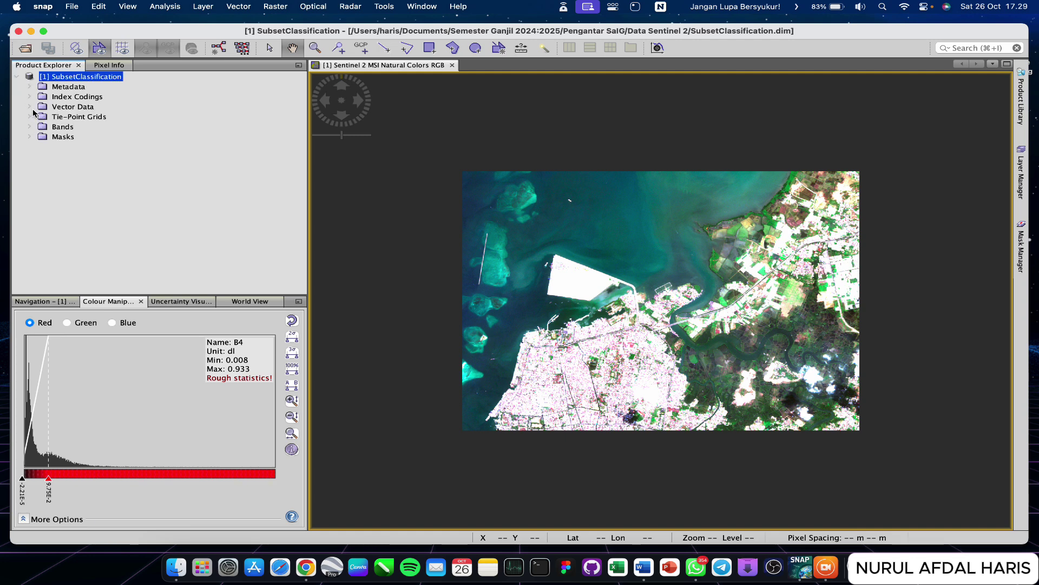
pyautogui.click(29, 106)
pyautogui.click(73, 107)
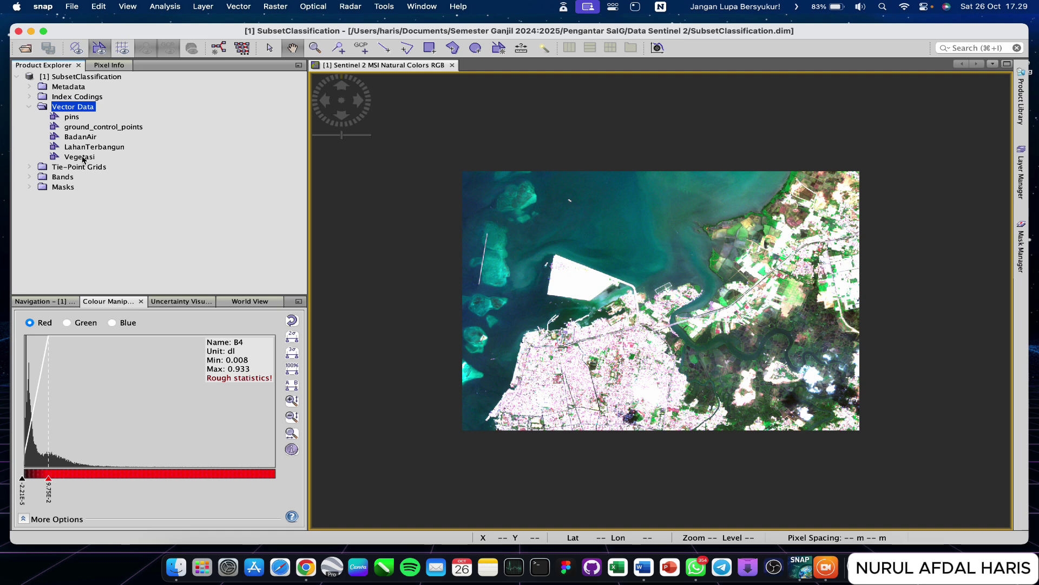
pyautogui.click(84, 139)
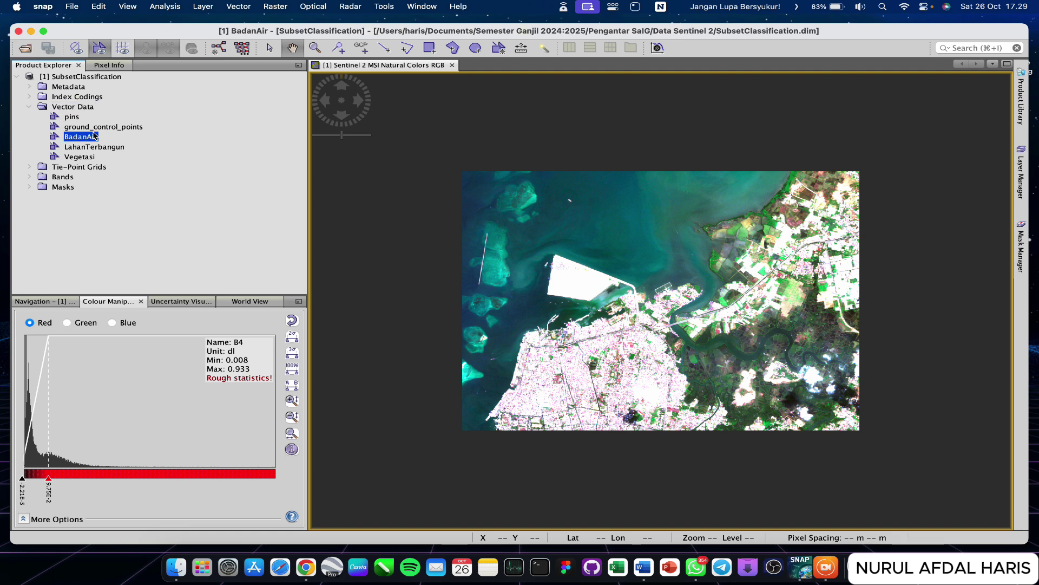
pyautogui.click(381, 136)
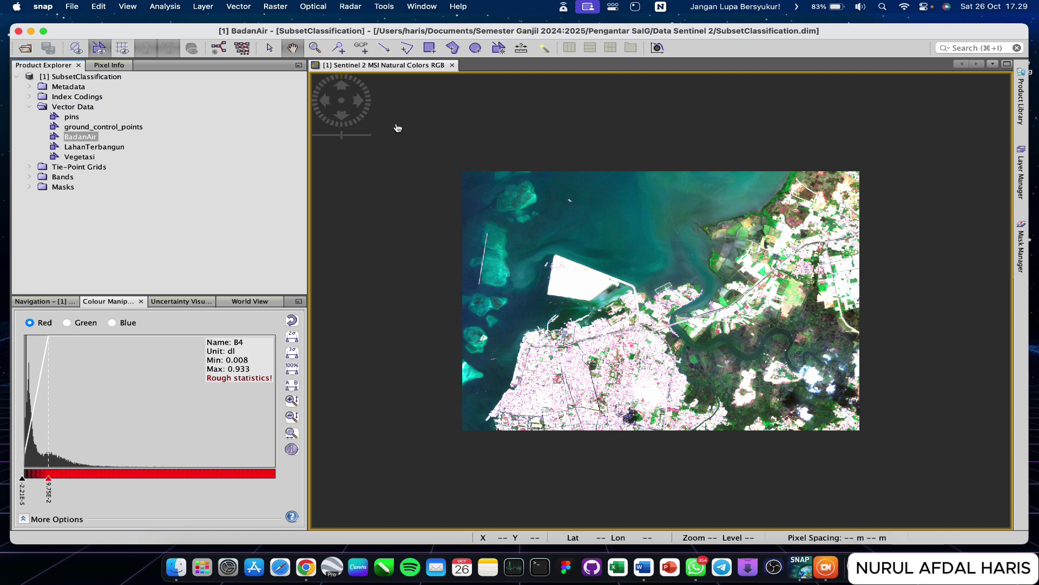
pyautogui.click(85, 148)
pyautogui.click(87, 136)
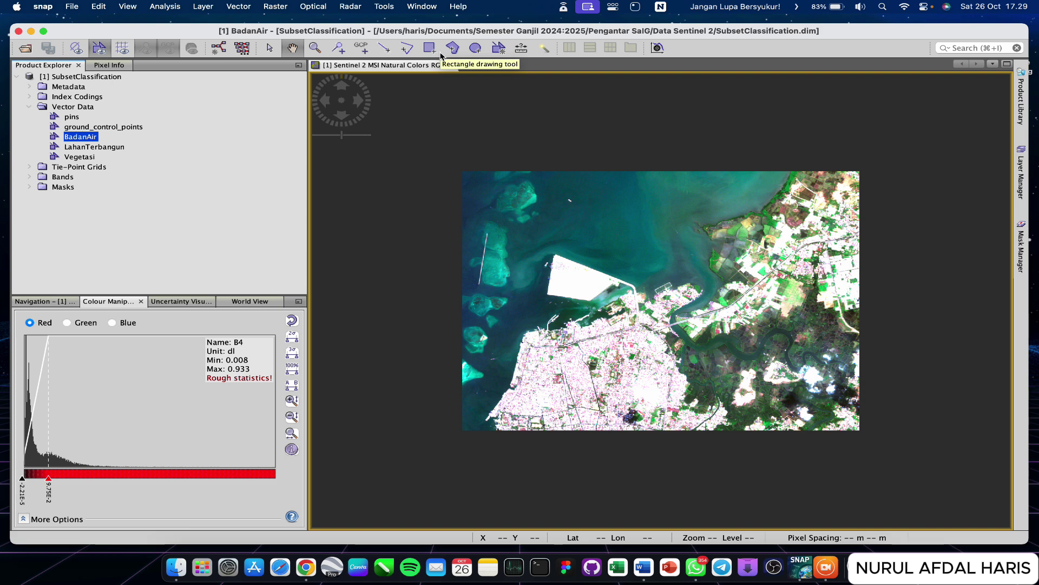
# Step: Draw a large ellipse over open sea north of the white reclaimed land and assign it to the BadanAir container
pyautogui.click(476, 50)
pyautogui.scroll(2, 626, 197)
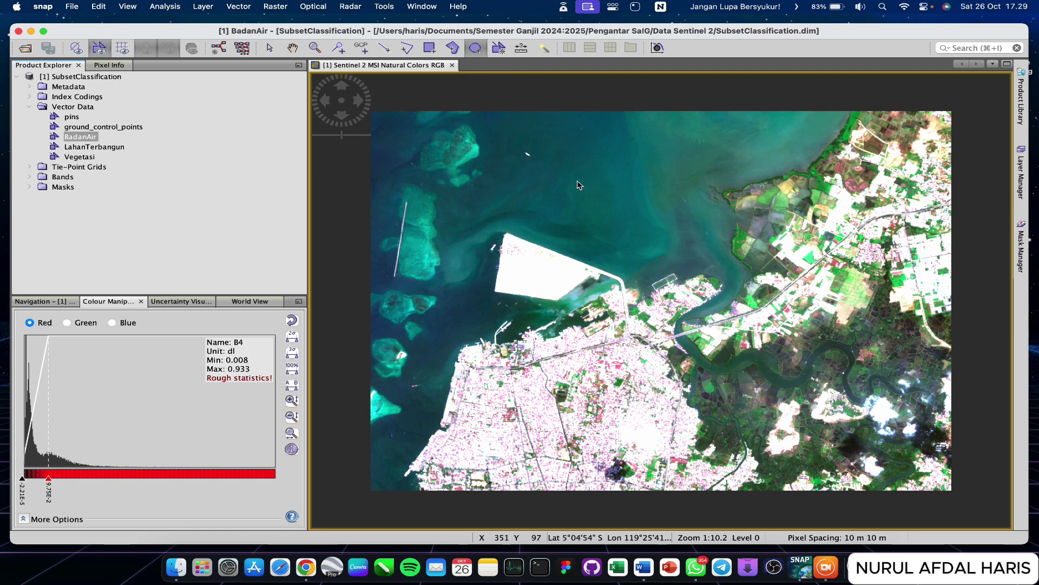
pyautogui.click(568, 125)
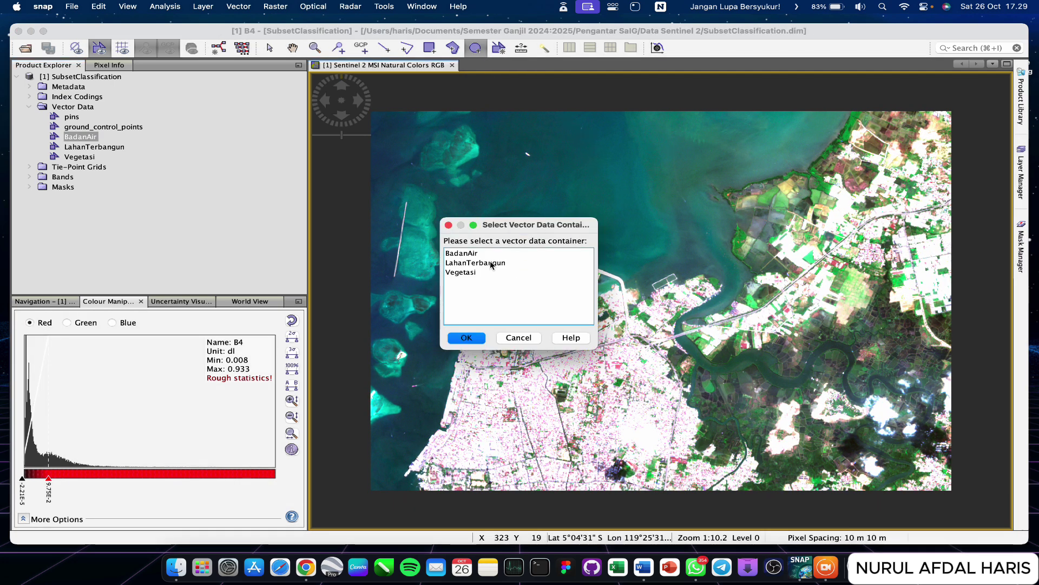
pyautogui.click(472, 254)
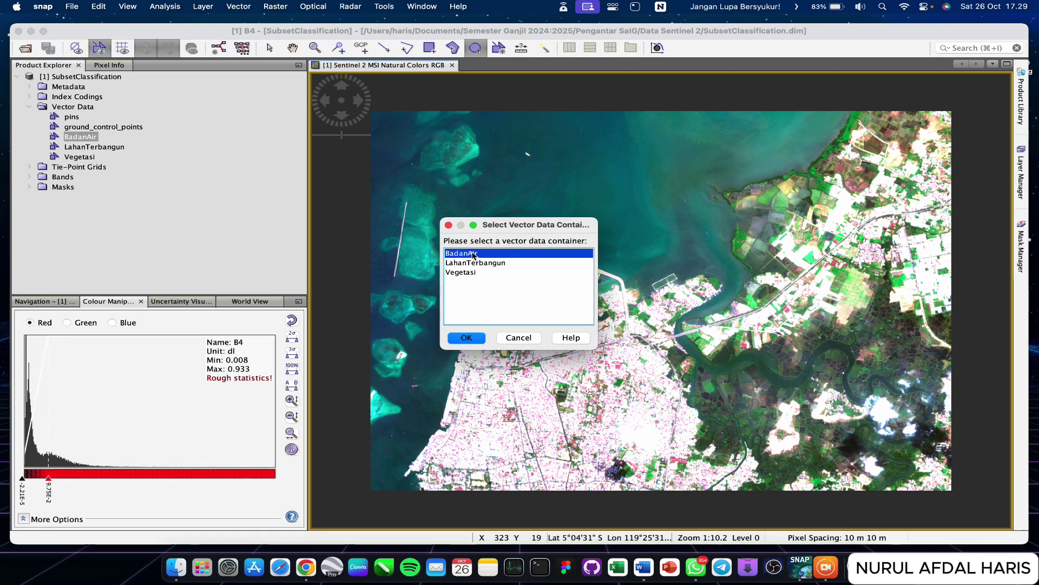
pyautogui.click(481, 339)
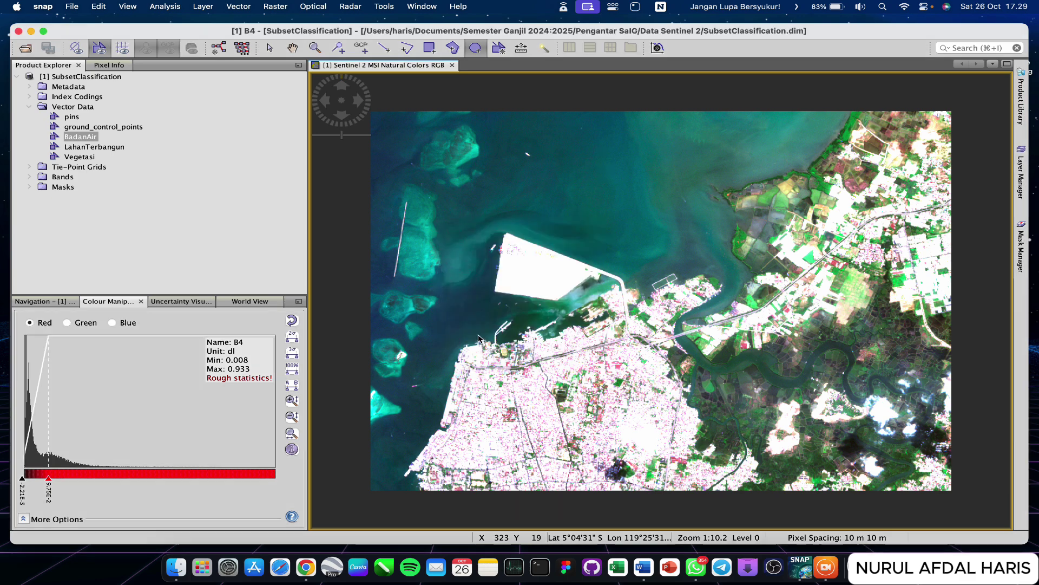
pyautogui.moveTo(564, 133); pyautogui.dragTo(632, 190)
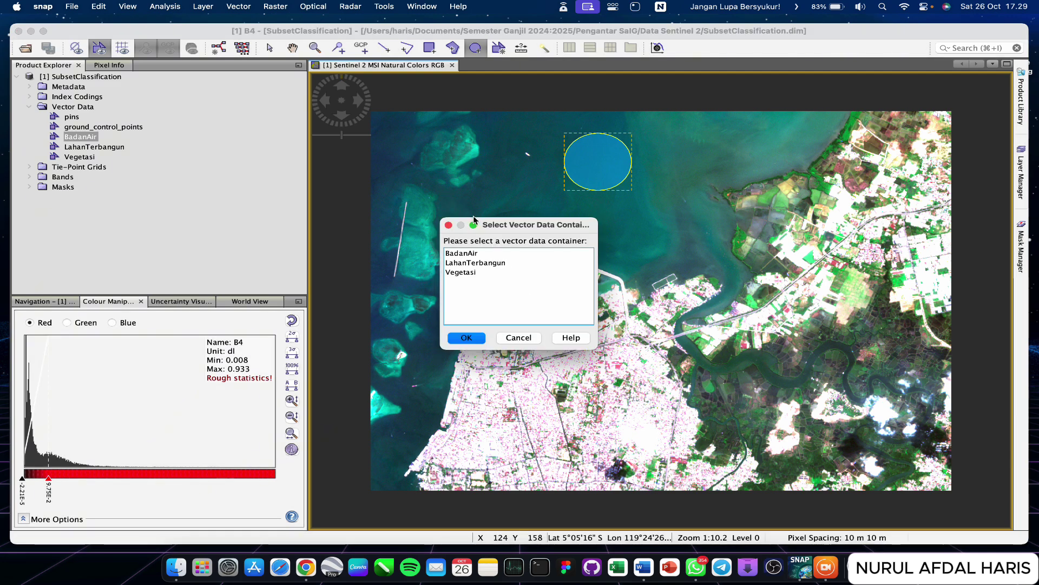
pyautogui.click(461, 253)
pyautogui.click(466, 338)
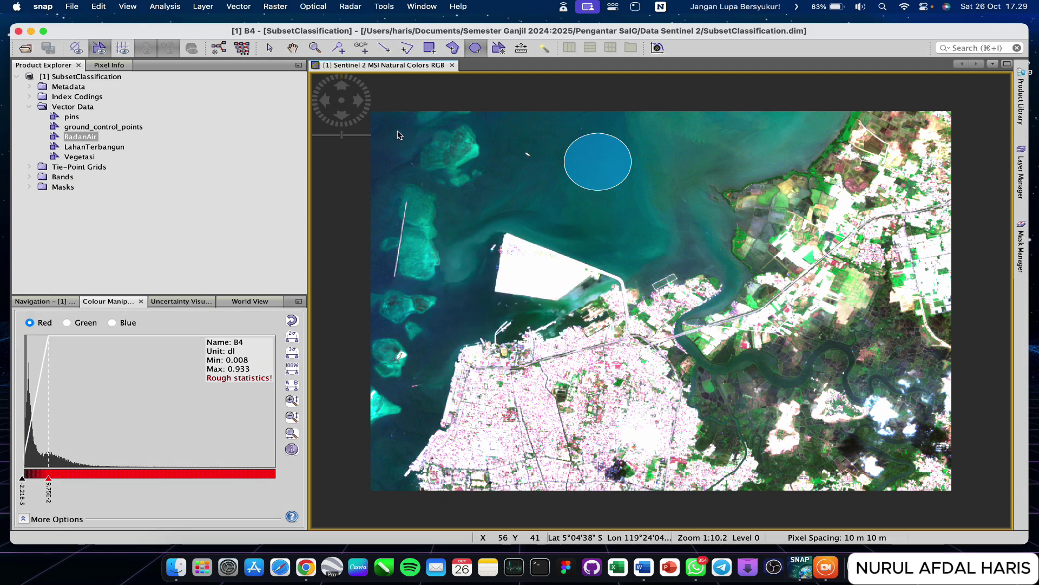
# Step: Draw seven more BadanAir training ellipses spread over the sea, including along the western edge and near the northeastern coast
pyautogui.moveTo(391, 127); pyautogui.dragTo(421, 163)
pyautogui.moveTo(728, 164); pyautogui.dragTo(731, 169)
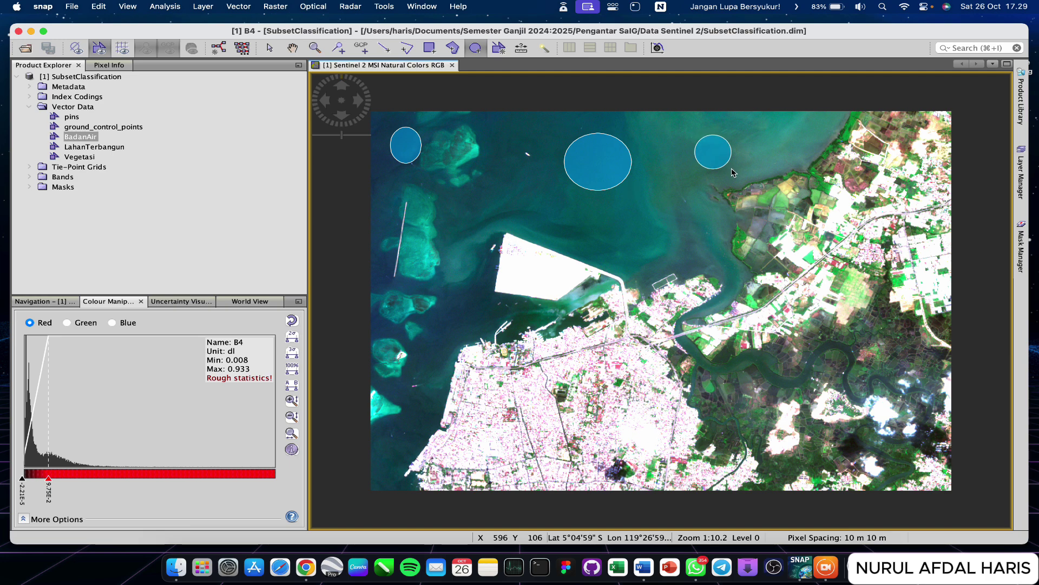
pyautogui.moveTo(598, 211); pyautogui.dragTo(643, 247)
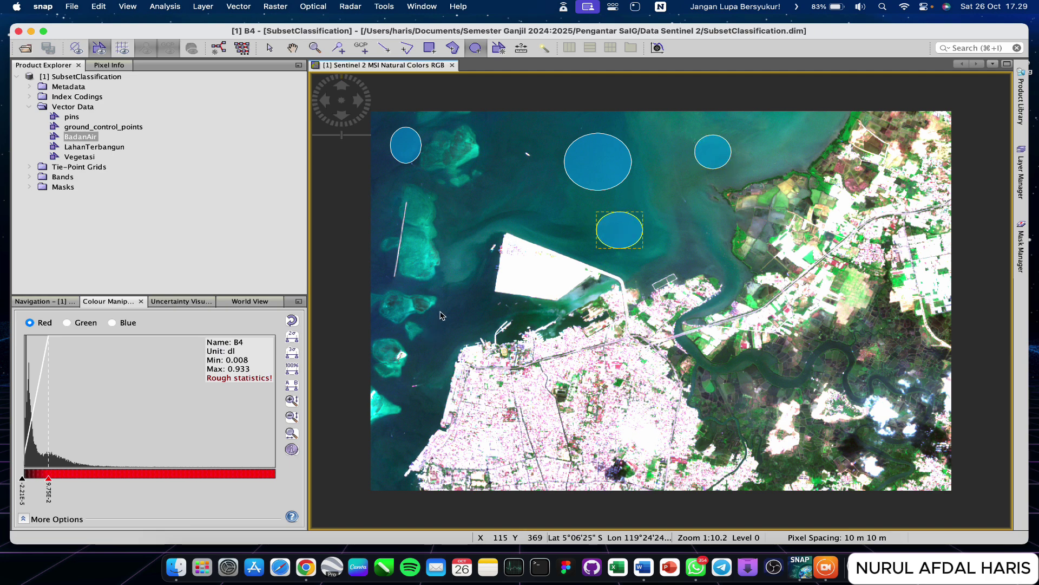
pyautogui.moveTo(442, 308); pyautogui.dragTo(468, 337)
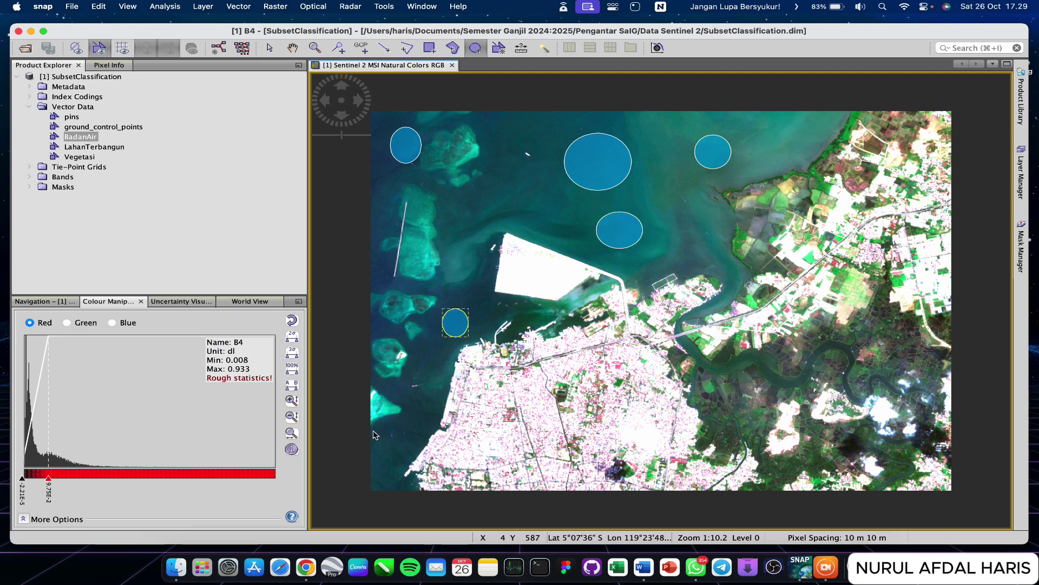
pyautogui.moveTo(373, 432); pyautogui.dragTo(388, 476)
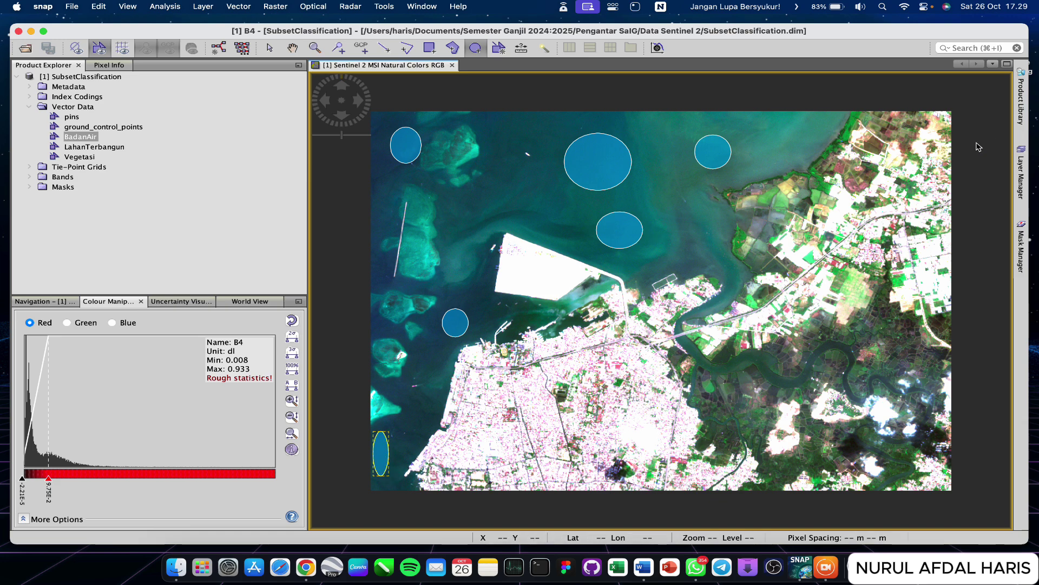
pyautogui.moveTo(490, 184); pyautogui.dragTo(528, 218)
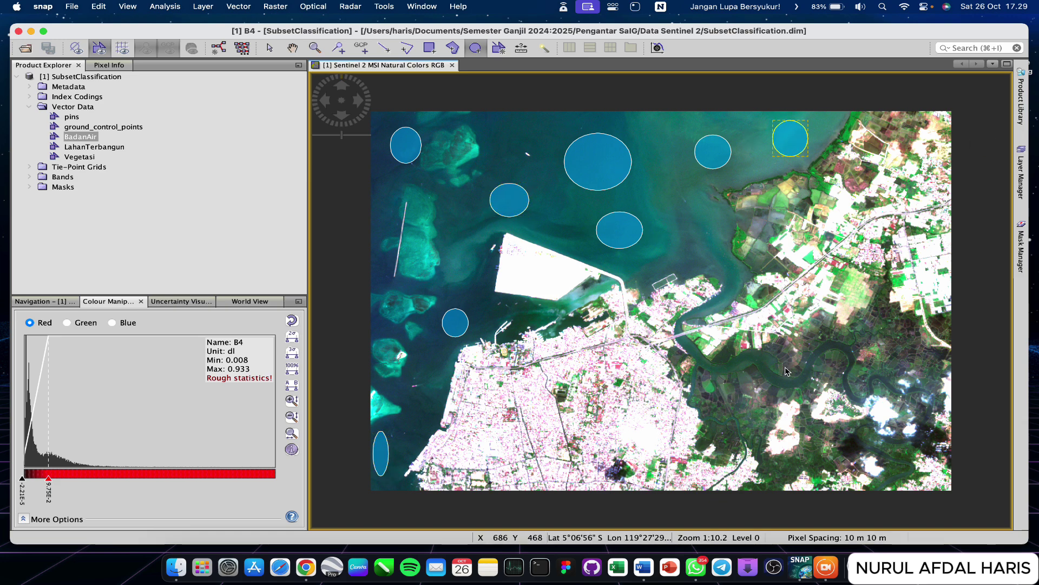
# Step: Draw seven small BadanAir training ellipses inside the winding river channel east of the city
pyautogui.scroll(-2, 788, 371)
pyautogui.scroll(10, 747, 357)
pyautogui.scroll(-3, 747, 357)
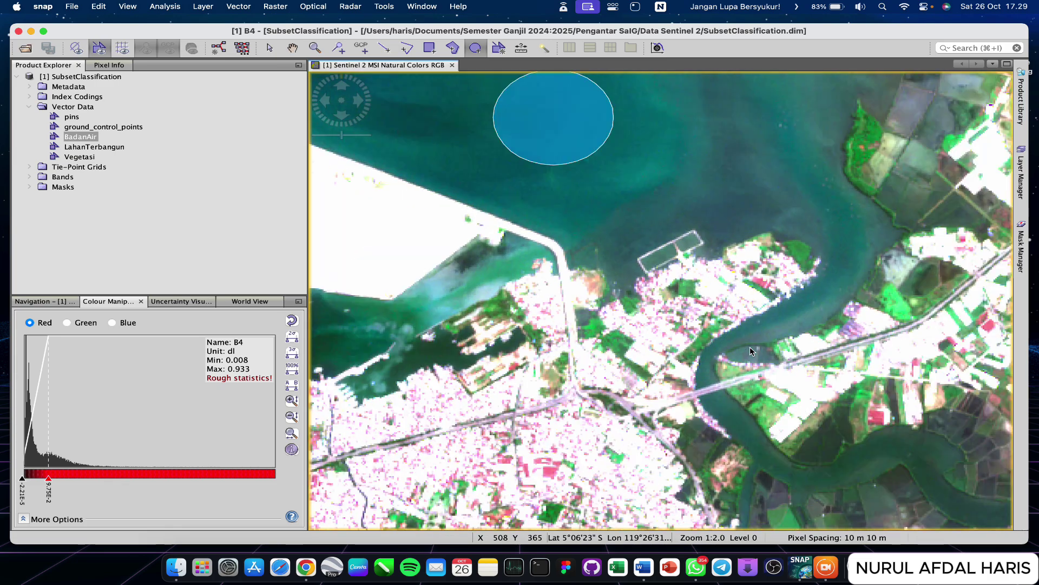
pyautogui.click(292, 47)
pyautogui.moveTo(758, 227); pyautogui.dragTo(464, 54)
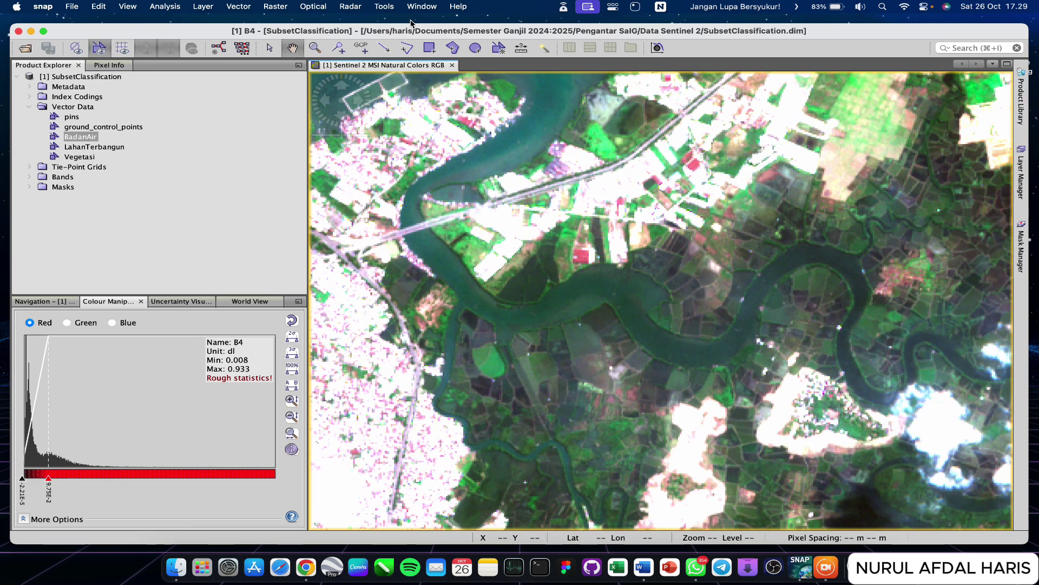
pyautogui.click(475, 47)
pyautogui.moveTo(593, 280); pyautogui.dragTo(603, 289)
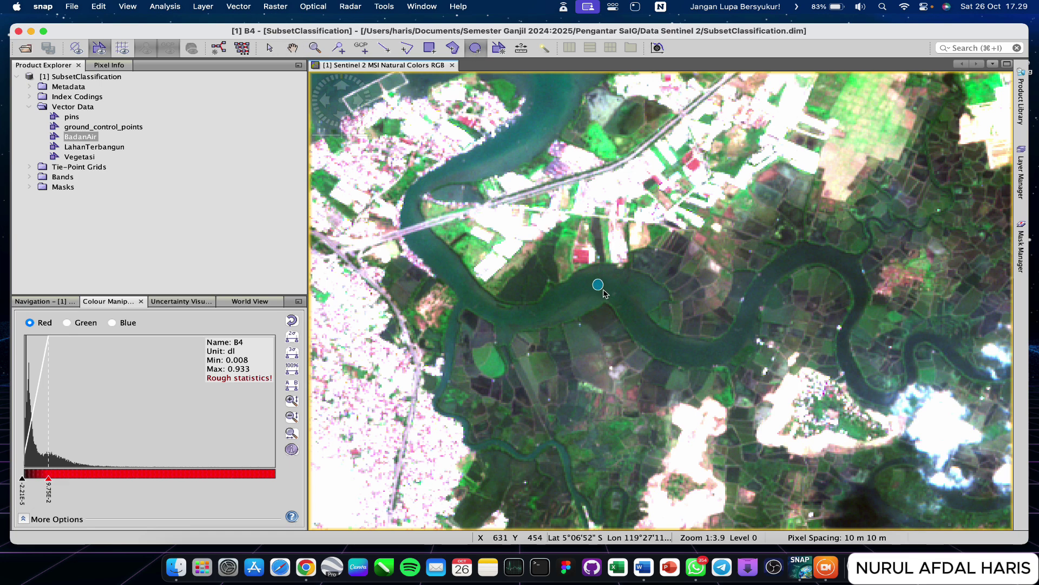
pyautogui.moveTo(671, 347); pyautogui.dragTo(695, 359)
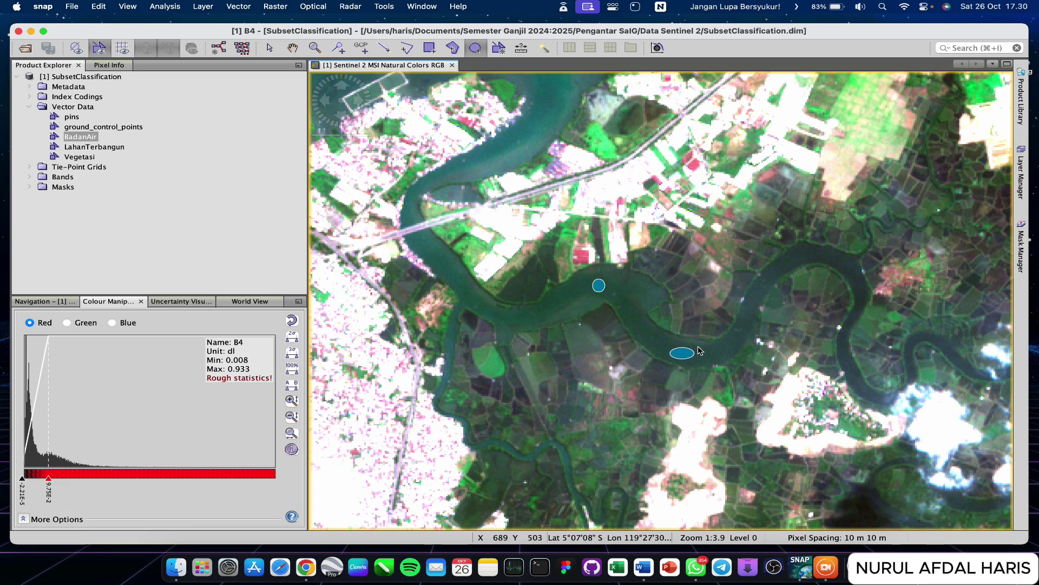
pyautogui.moveTo(805, 250); pyautogui.dragTo(827, 260)
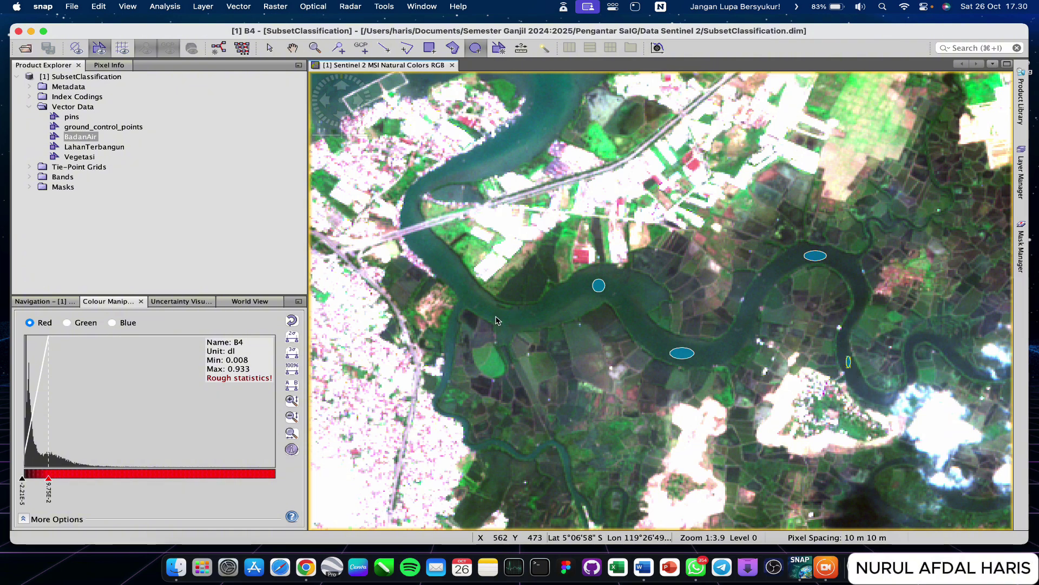
pyautogui.moveTo(511, 320); pyautogui.dragTo(517, 319)
pyautogui.moveTo(427, 245); pyautogui.dragTo(445, 260)
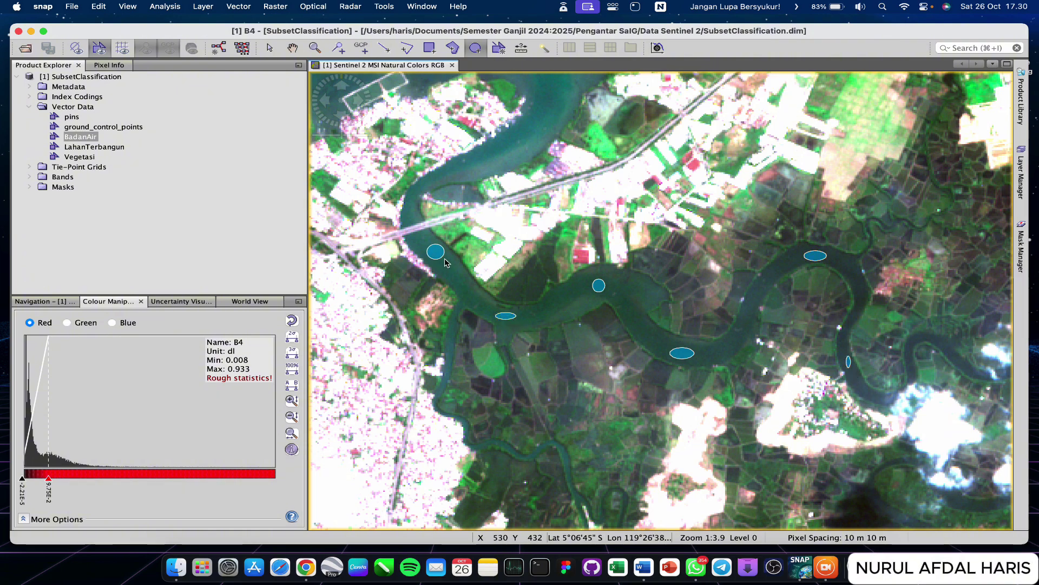
pyautogui.moveTo(957, 361); pyautogui.dragTo(967, 368)
# Step: Try to draw a training ellipse over the dense urban area with the LahanTerbangun container selected
pyautogui.scroll(-5, 596, 261)
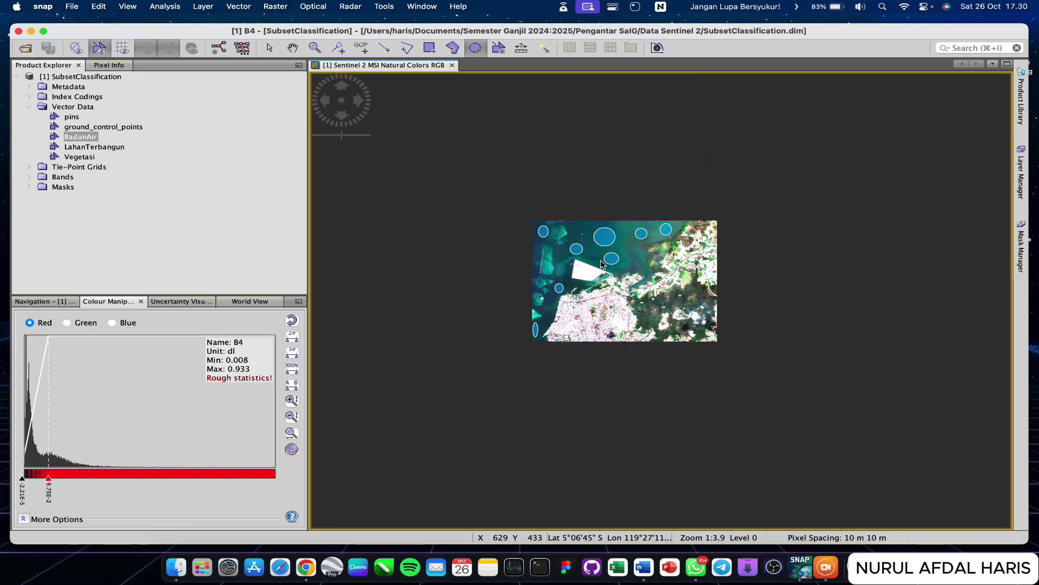
pyautogui.scroll(2, 596, 262)
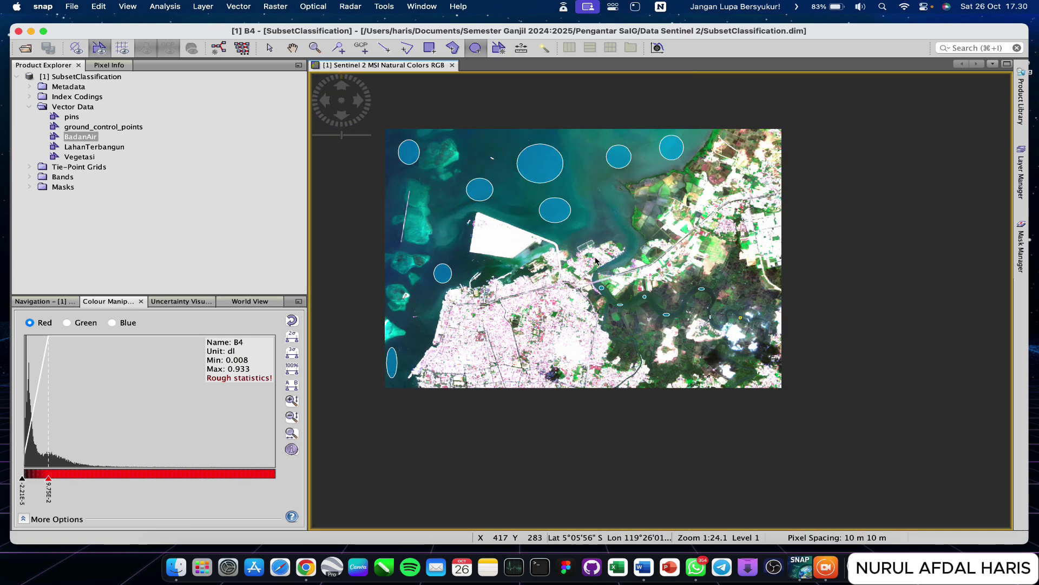
pyautogui.click(94, 147)
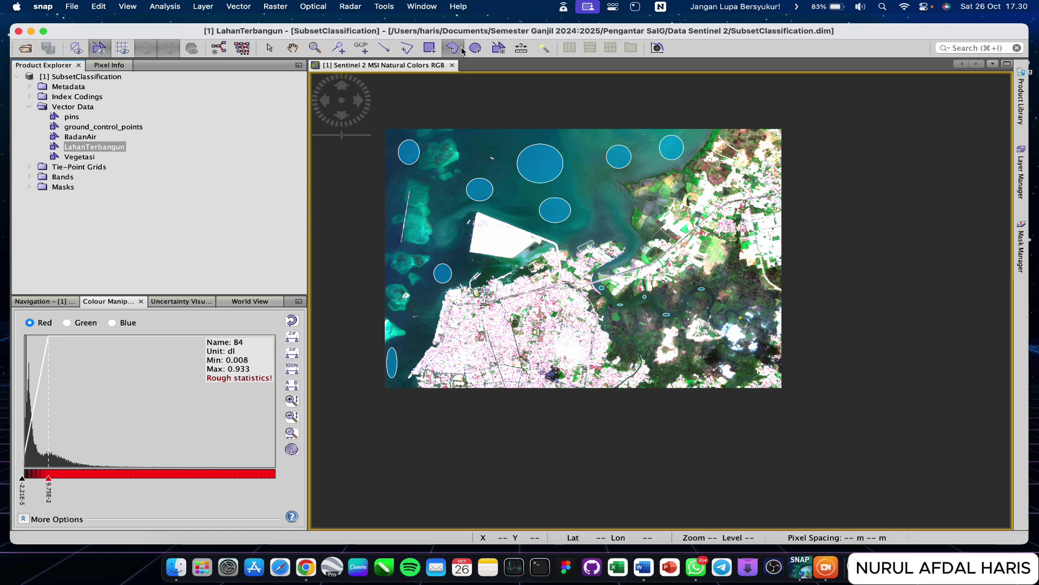
pyautogui.scroll(3, 479, 343)
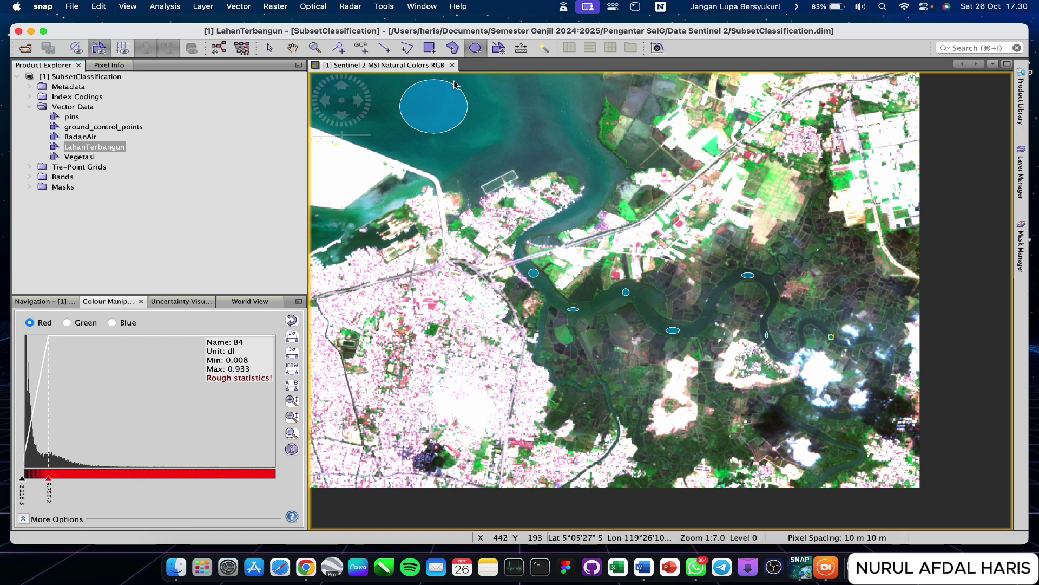
pyautogui.click(292, 47)
pyautogui.moveTo(417, 263); pyautogui.dragTo(547, 227)
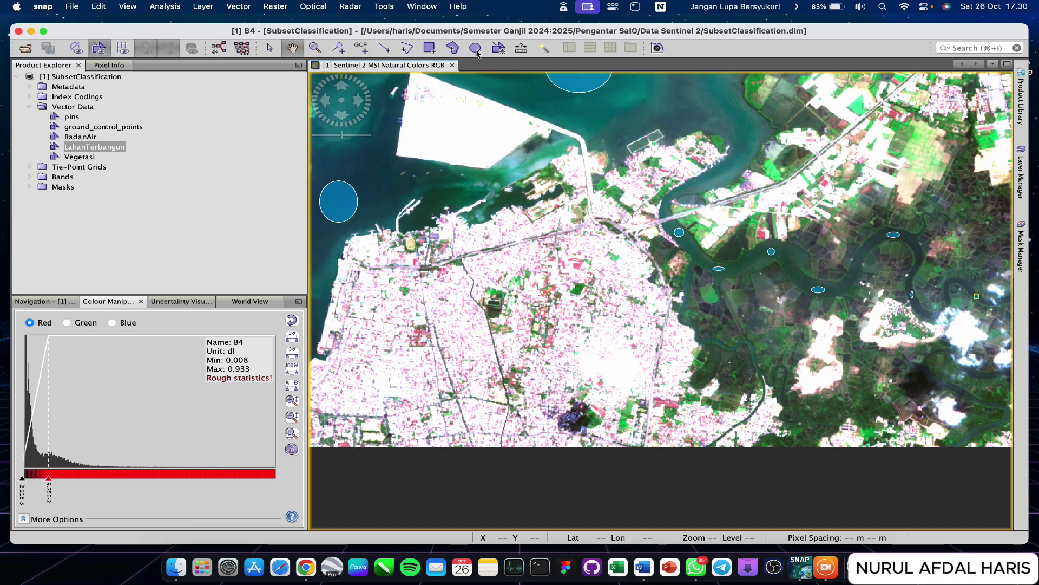
pyautogui.click(475, 47)
pyautogui.doubleClick(95, 147)
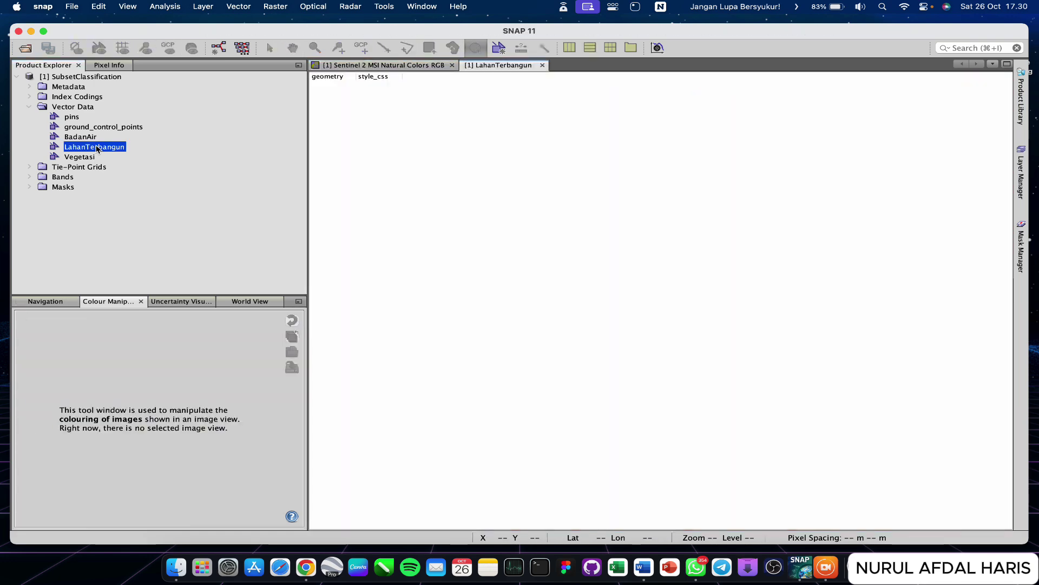
pyautogui.click(541, 65)
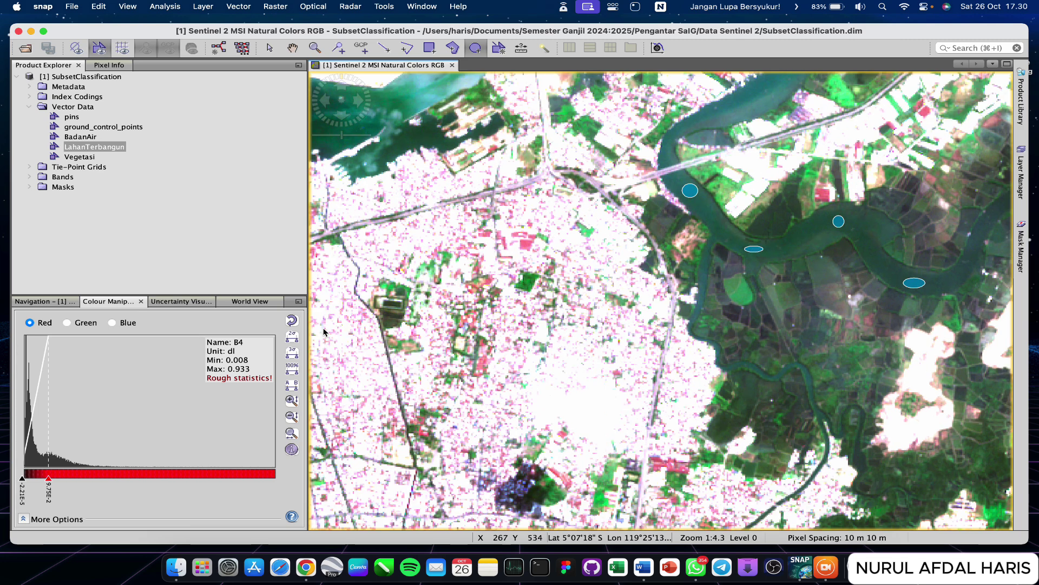
pyautogui.moveTo(323, 328); pyautogui.dragTo(367, 372)
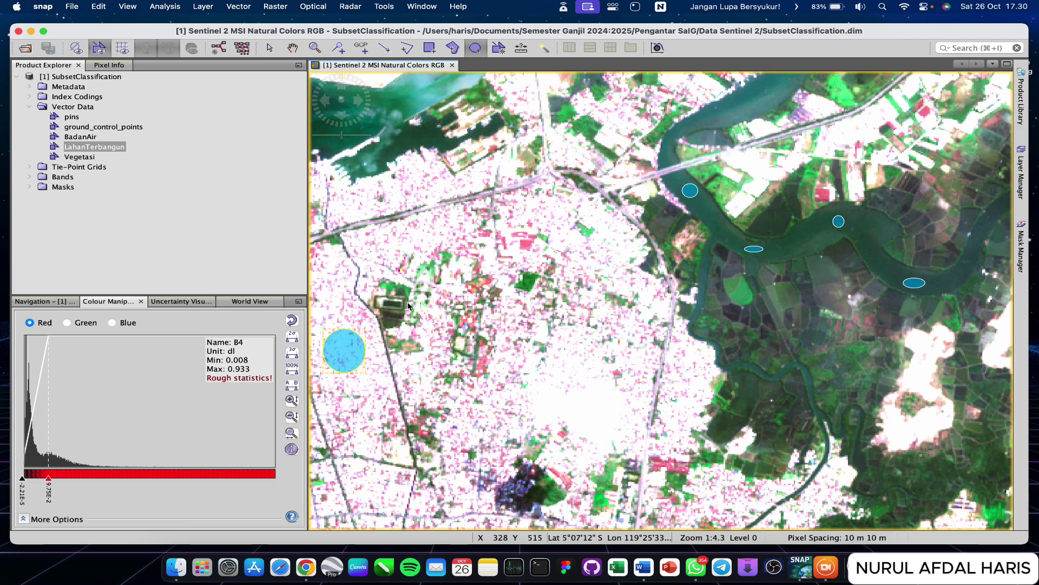
# Step: Delete the ellipse just drawn over the urban area
pyautogui.rightClick(343, 353)
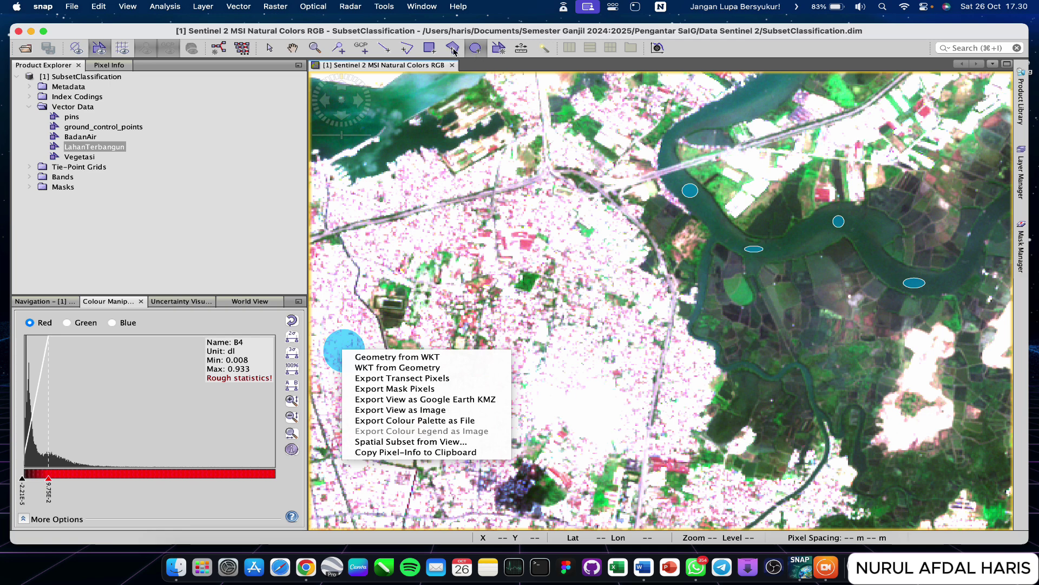
pyautogui.click(270, 47)
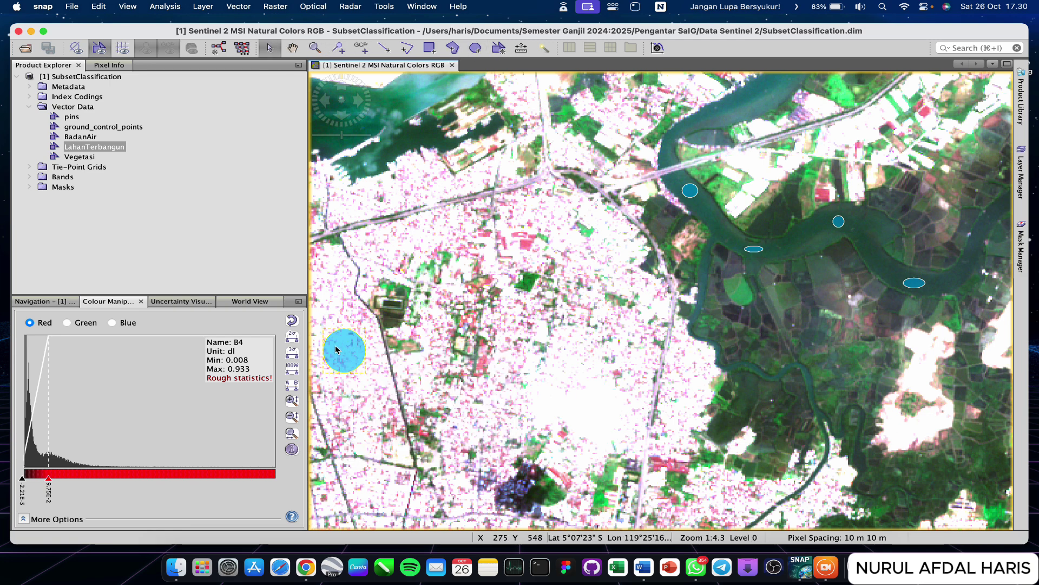
pyautogui.moveTo(335, 349); pyautogui.dragTo(415, 352)
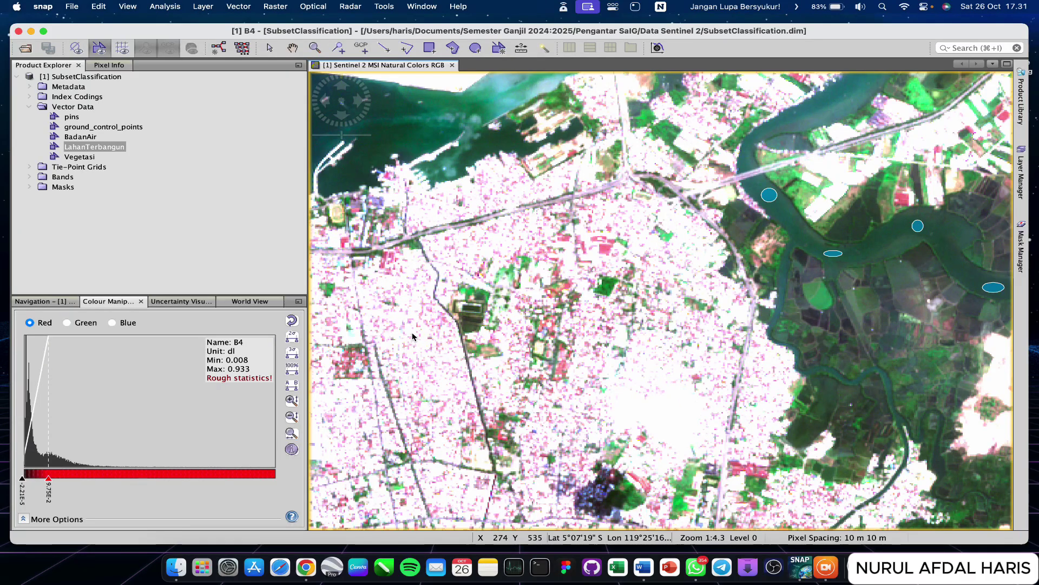
pyautogui.scroll(-3, 401, 309)
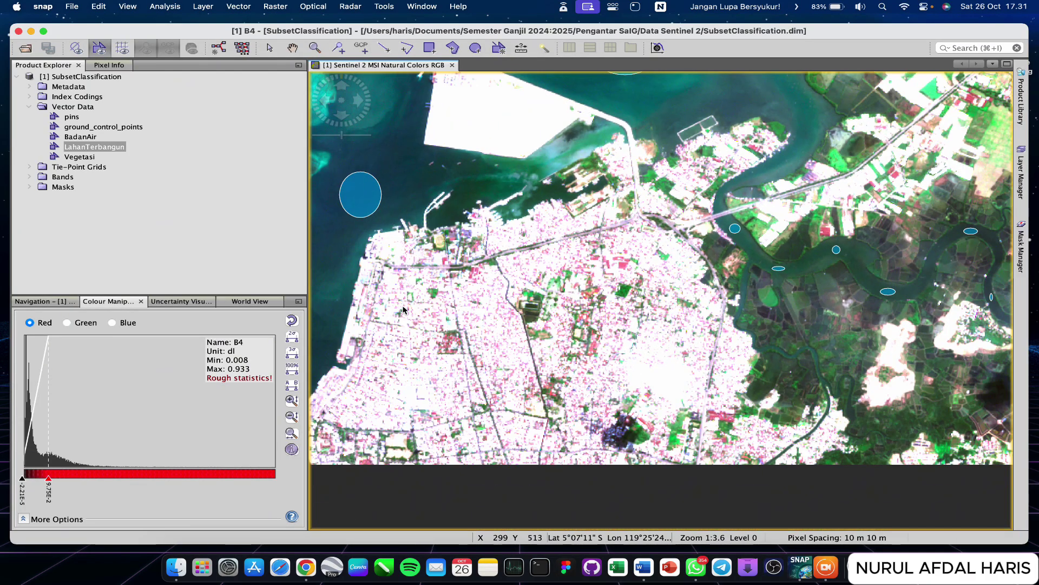
pyautogui.scroll(-10, 403, 310)
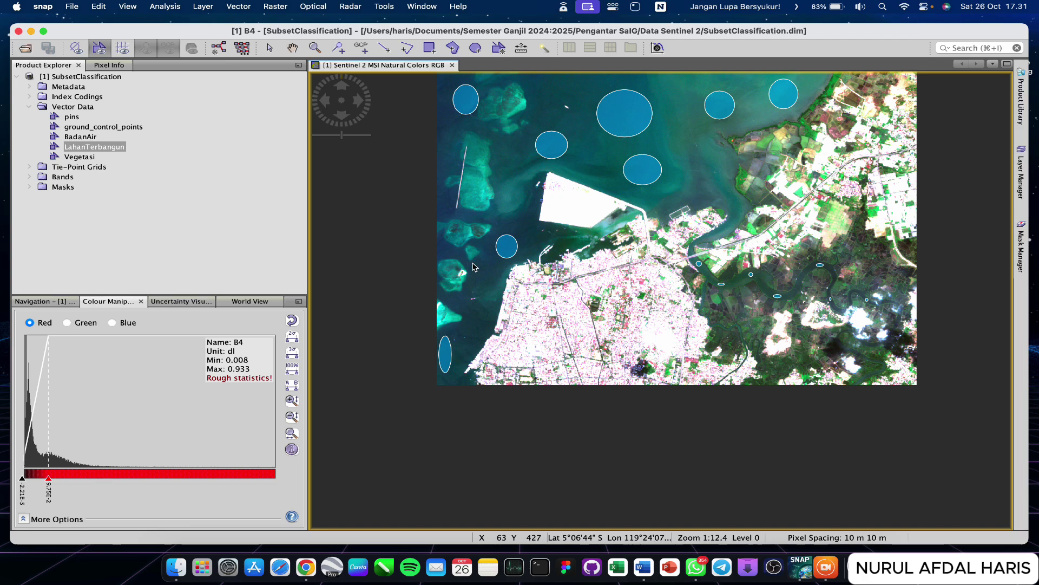
# Step: Make LahanTerbangun the active vector layer and draw a training ellipse over the southwestern urban area
pyautogui.scroll(2, 472, 266)
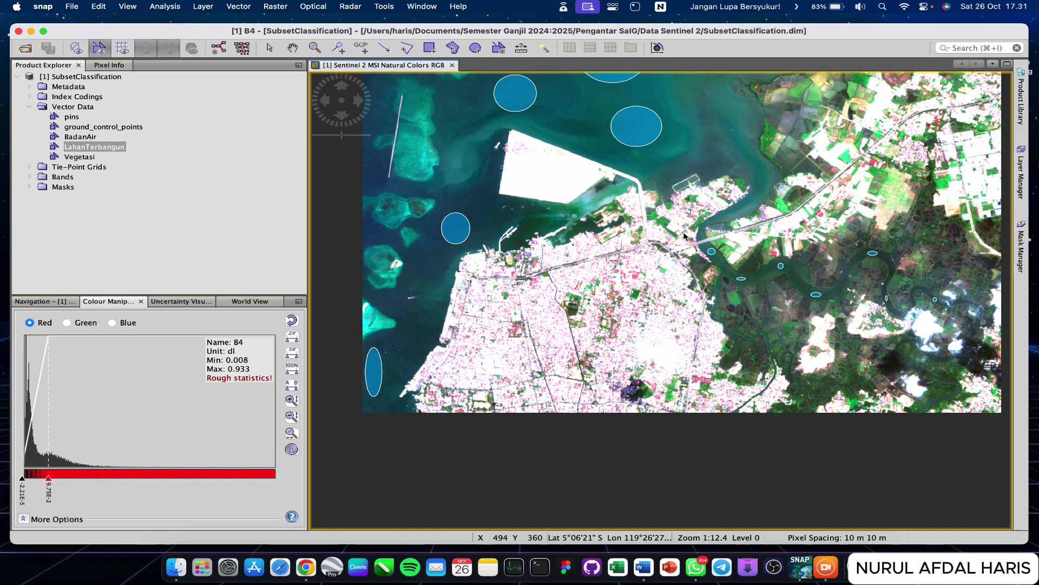
pyautogui.click(104, 146)
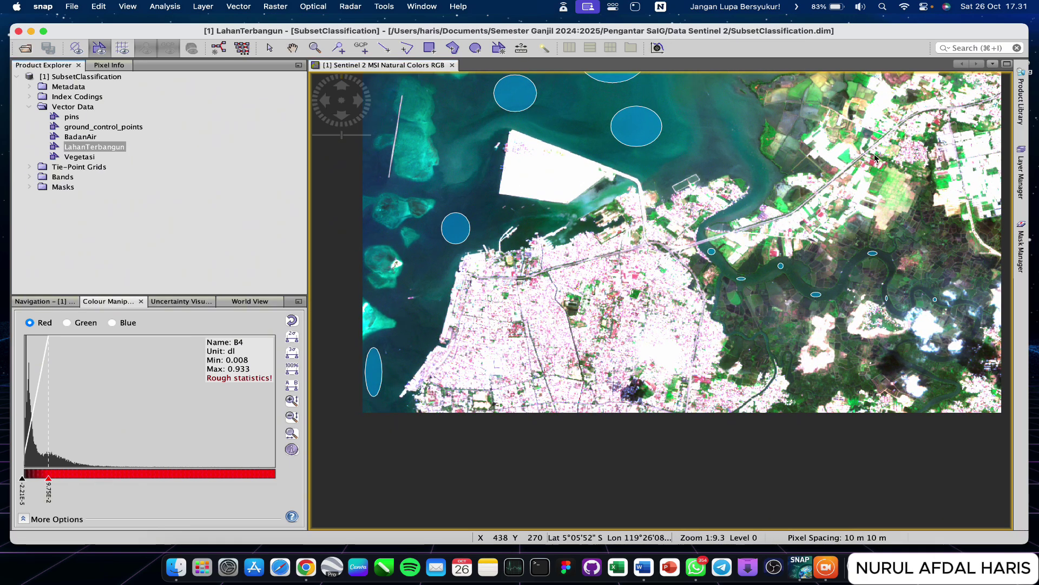
pyautogui.click(1023, 167)
pyautogui.click(769, 123)
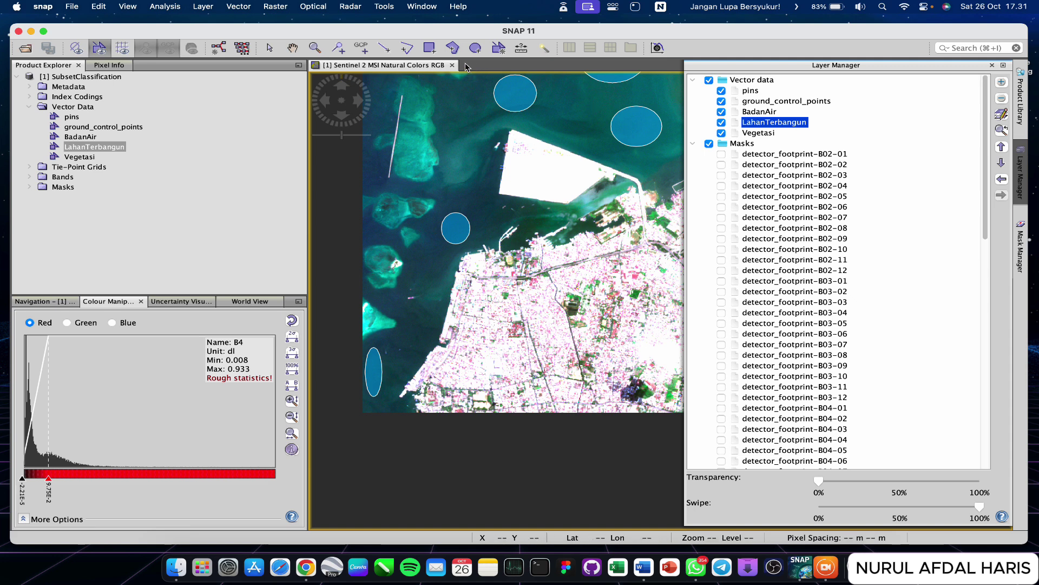
pyautogui.click(475, 48)
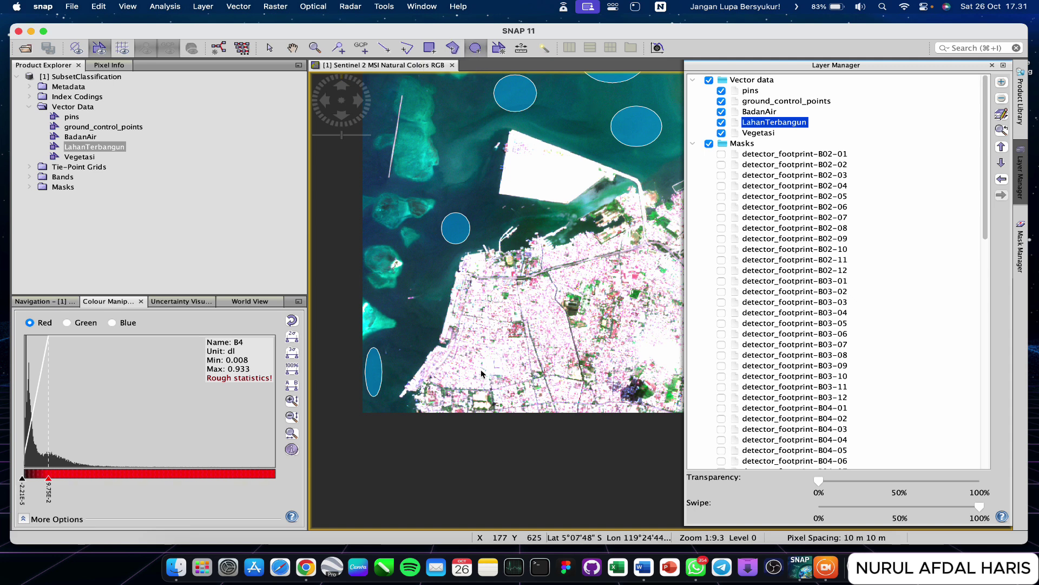
pyautogui.scroll(2, 481, 373)
pyautogui.moveTo(392, 359); pyautogui.dragTo(417, 387)
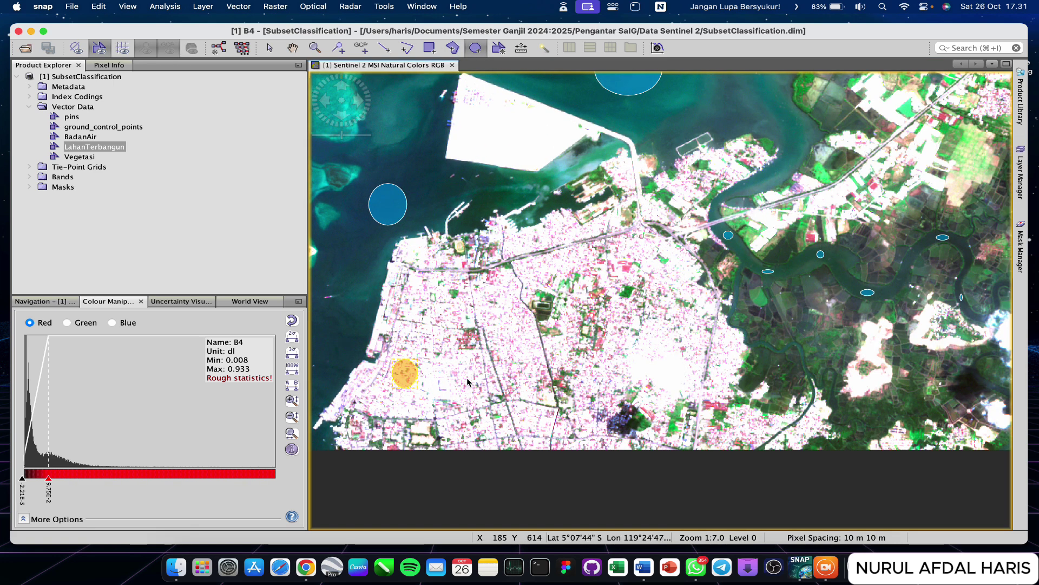
# Step: Assign new shapes to the LahanTerbangun container and draw four more training ellipses across the western, central and southern parts of the city
pyautogui.click(464, 263)
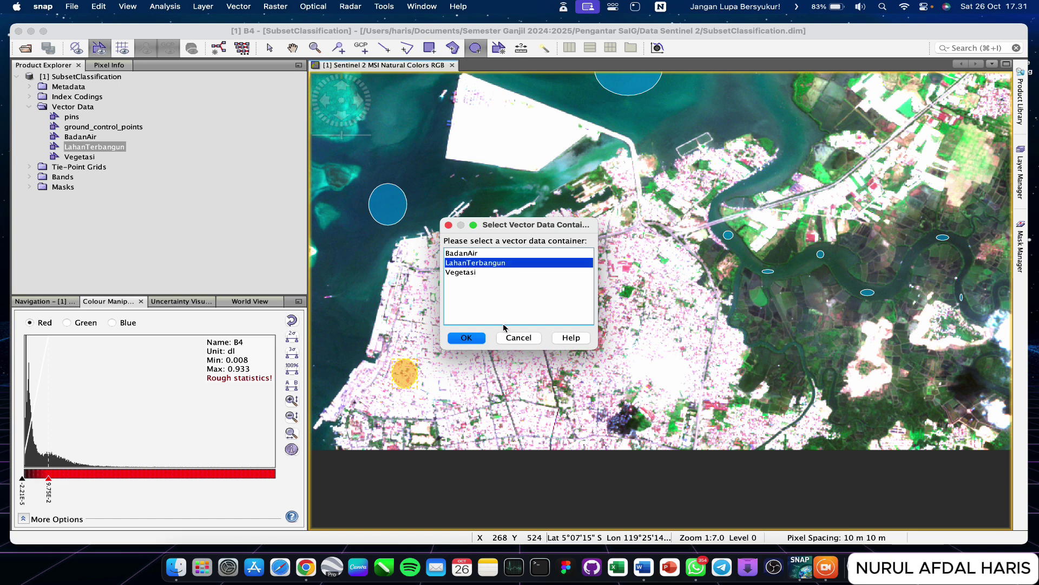
pyautogui.click(466, 338)
pyautogui.moveTo(498, 310); pyautogui.dragTo(519, 342)
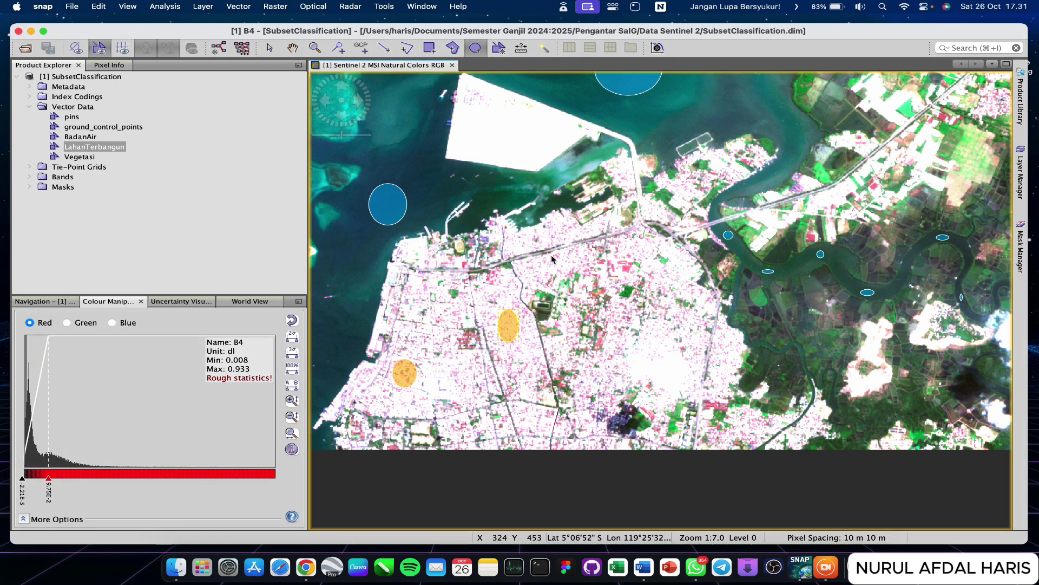
pyautogui.moveTo(551, 259); pyautogui.dragTo(569, 274)
pyautogui.moveTo(410, 332); pyautogui.dragTo(431, 343)
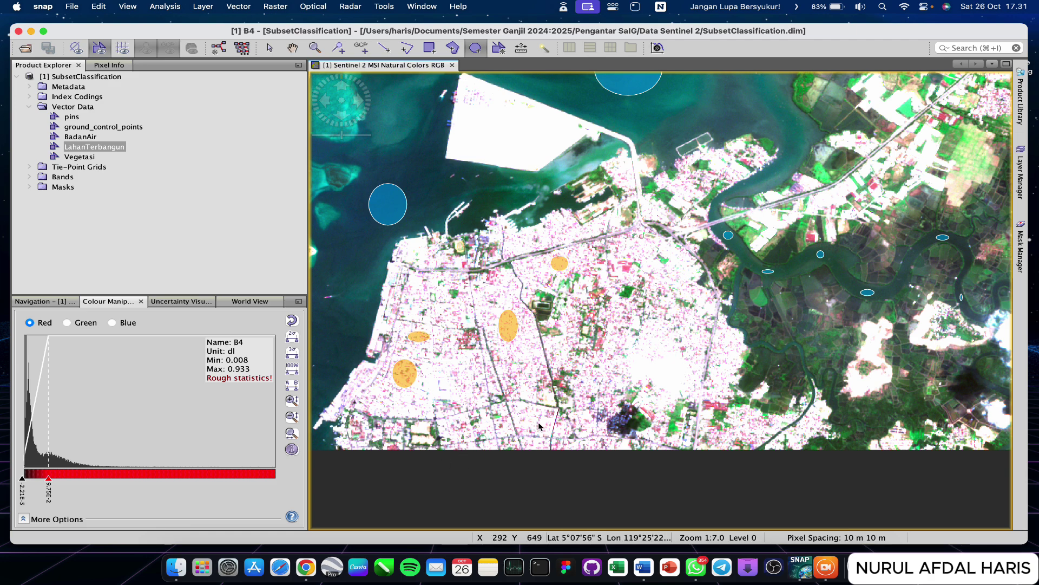
pyautogui.moveTo(523, 413); pyautogui.dragTo(542, 427)
# Step: Draw two LahanTerbangun training ellipses over the northeastern part of the dense city
pyautogui.moveTo(740, 416); pyautogui.dragTo(751, 427)
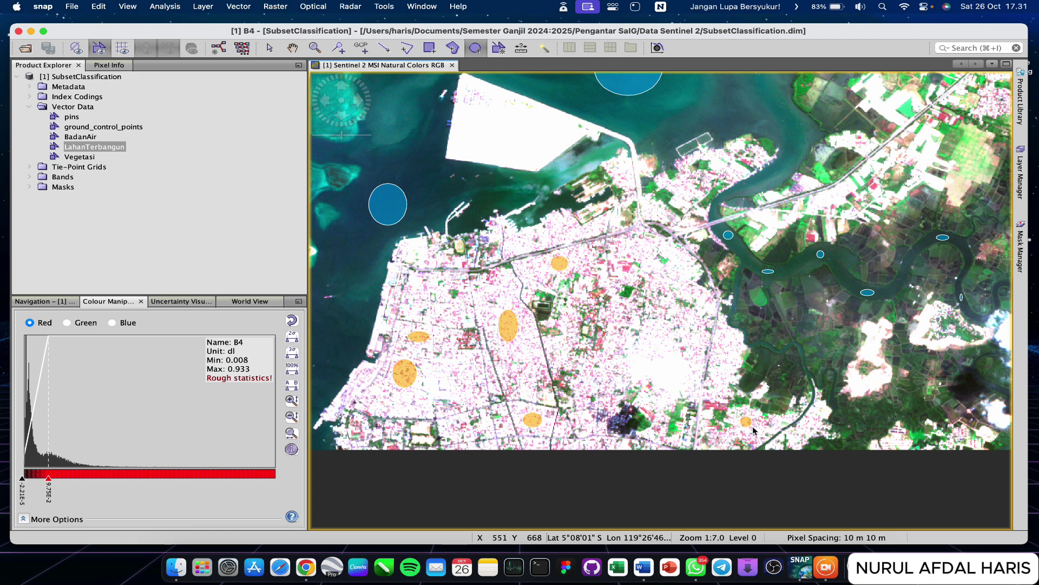
pyautogui.rightClick(755, 438)
pyautogui.click(677, 262)
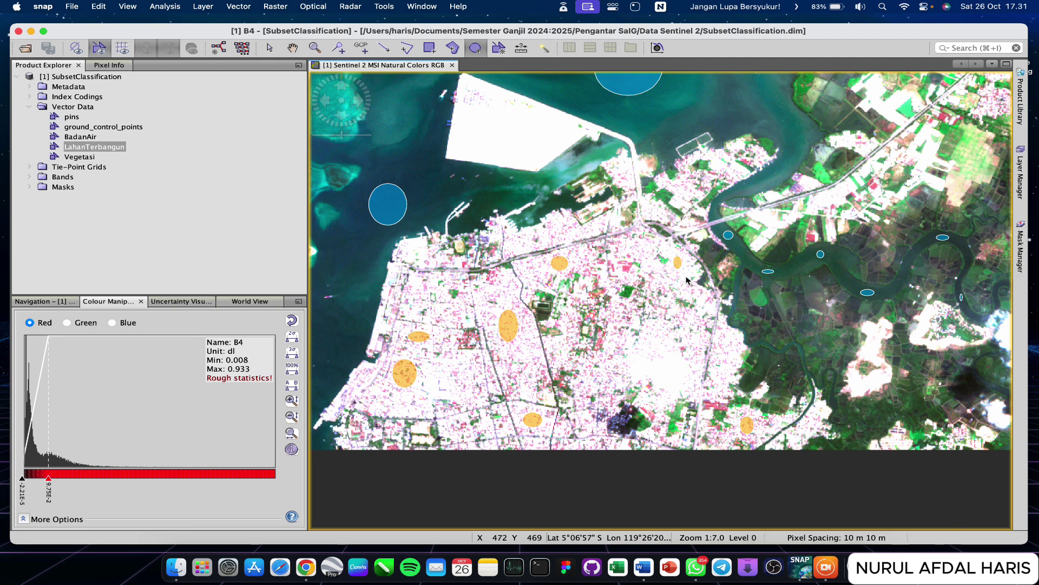
pyautogui.moveTo(674, 256); pyautogui.dragTo(687, 282)
pyautogui.moveTo(618, 238); pyautogui.dragTo(644, 257)
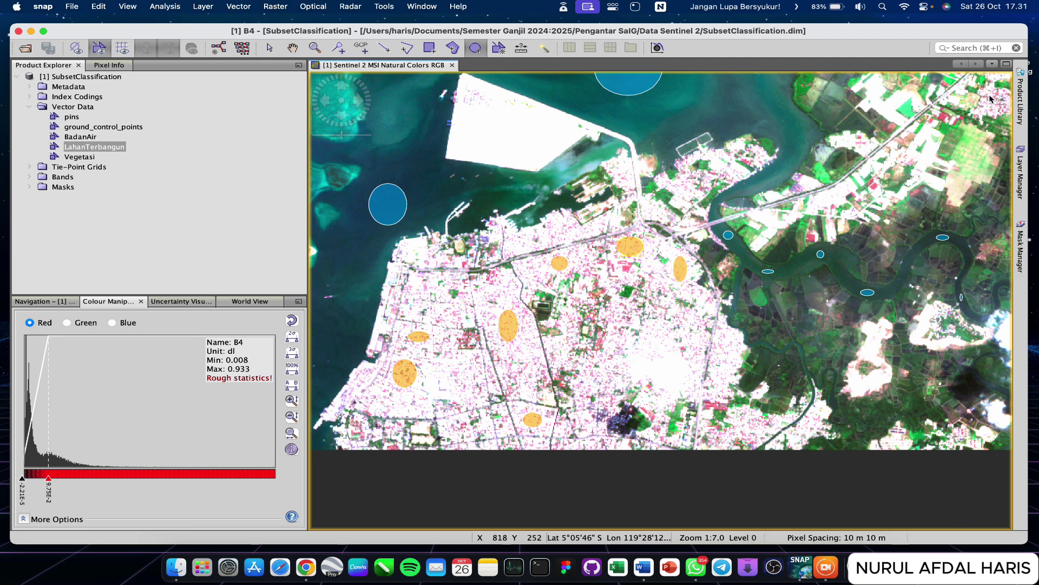
# Step: Draw six more LahanTerbangun training ellipses over the northeastern settlements, the bright patch east of the city and the city's eastern edge
pyautogui.moveTo(989, 91); pyautogui.dragTo(1007, 111)
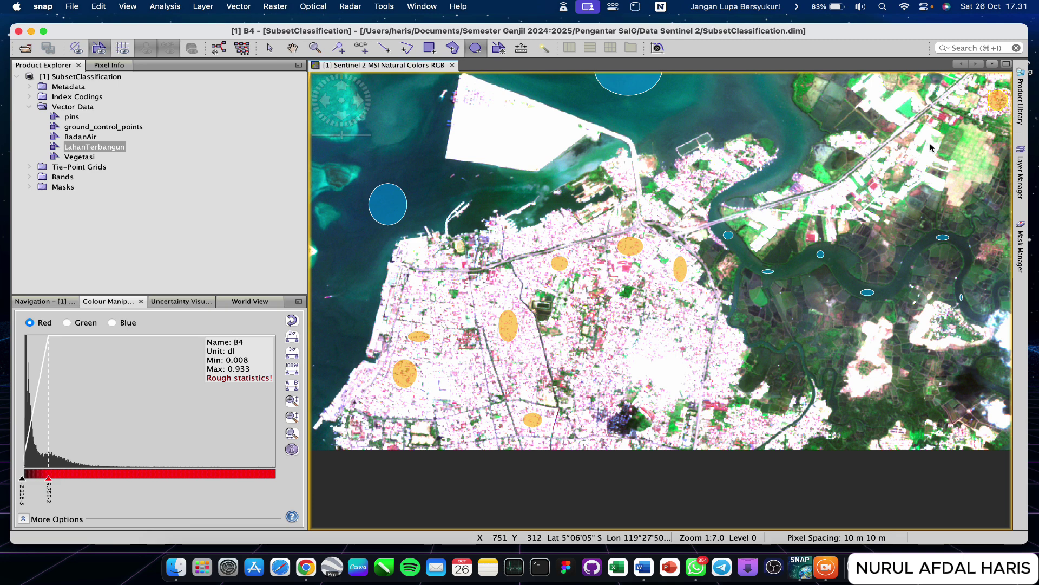
pyautogui.moveTo(930, 144); pyautogui.dragTo(881, 175)
pyautogui.moveTo(874, 335); pyautogui.dragTo(876, 357)
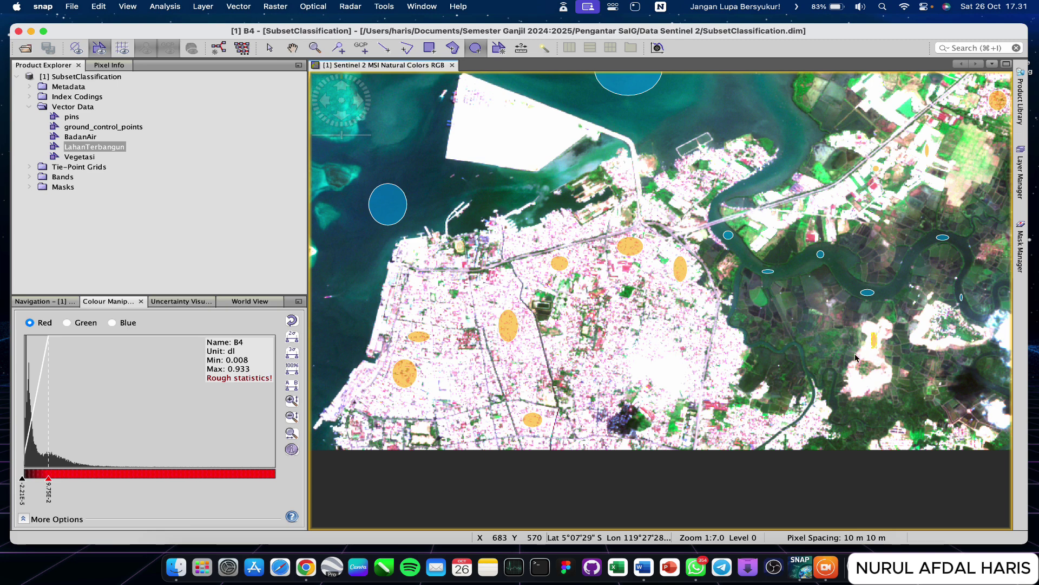
pyautogui.moveTo(727, 338); pyautogui.dragTo(733, 372)
pyautogui.moveTo(694, 331); pyautogui.dragTo(704, 362)
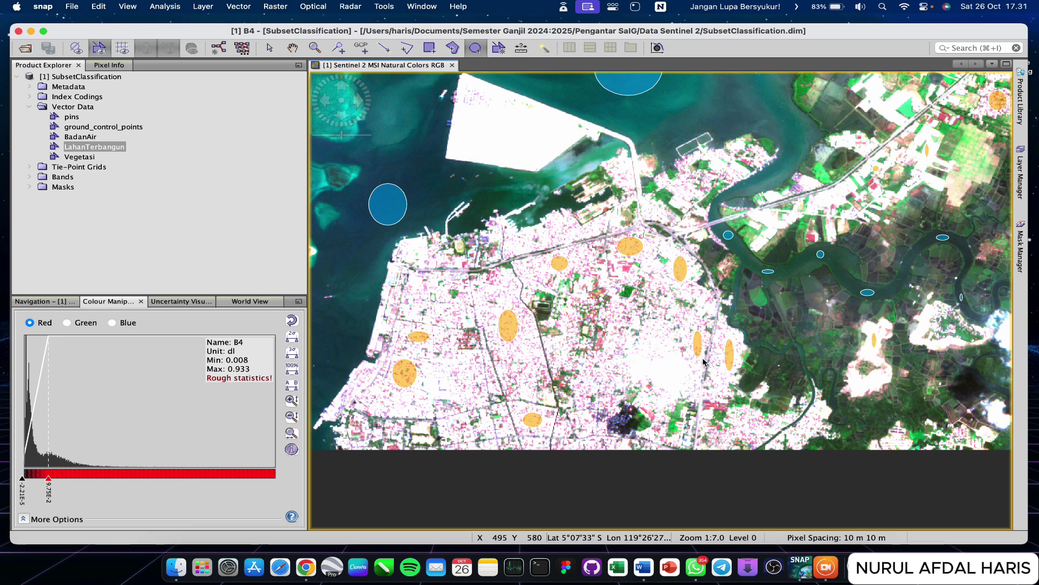
# Step: Switch to the Vegetasi vector container and draw two training ellipses over the vegetated land east of the city
pyautogui.click(1020, 174)
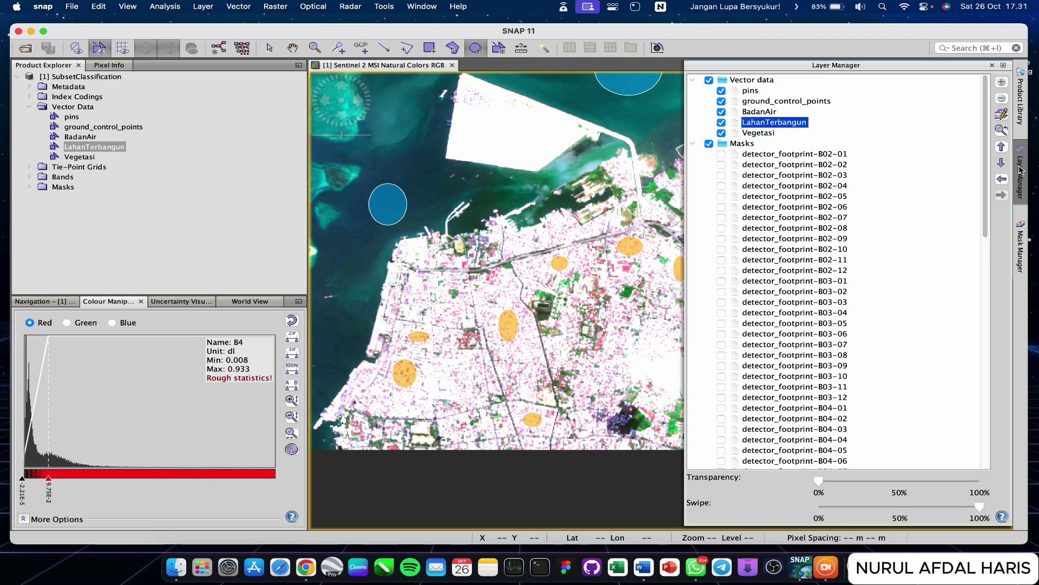
pyautogui.click(763, 134)
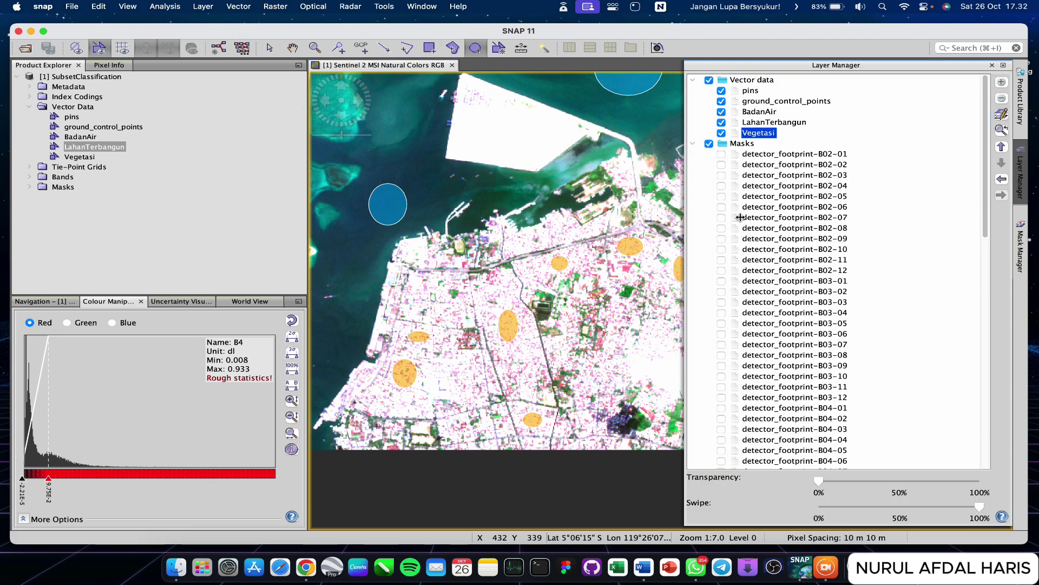
pyautogui.click(1020, 173)
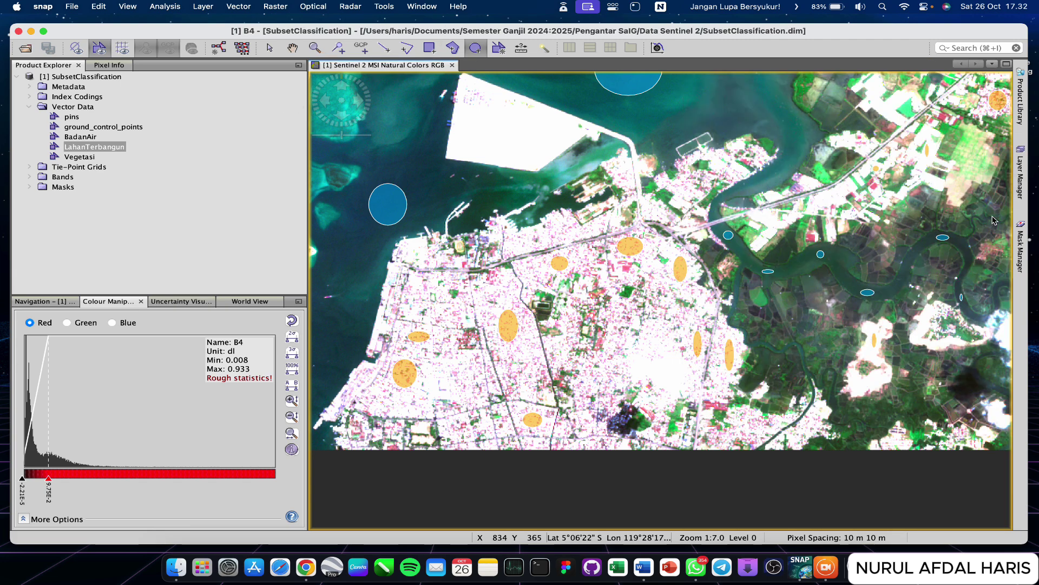
pyautogui.moveTo(843, 411); pyautogui.dragTo(875, 428)
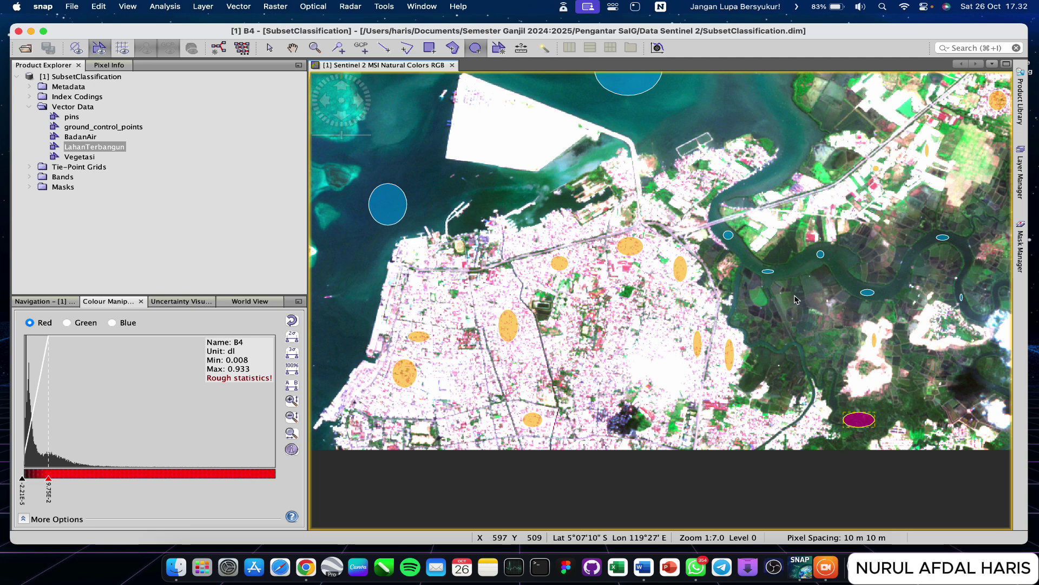
pyautogui.click(814, 300)
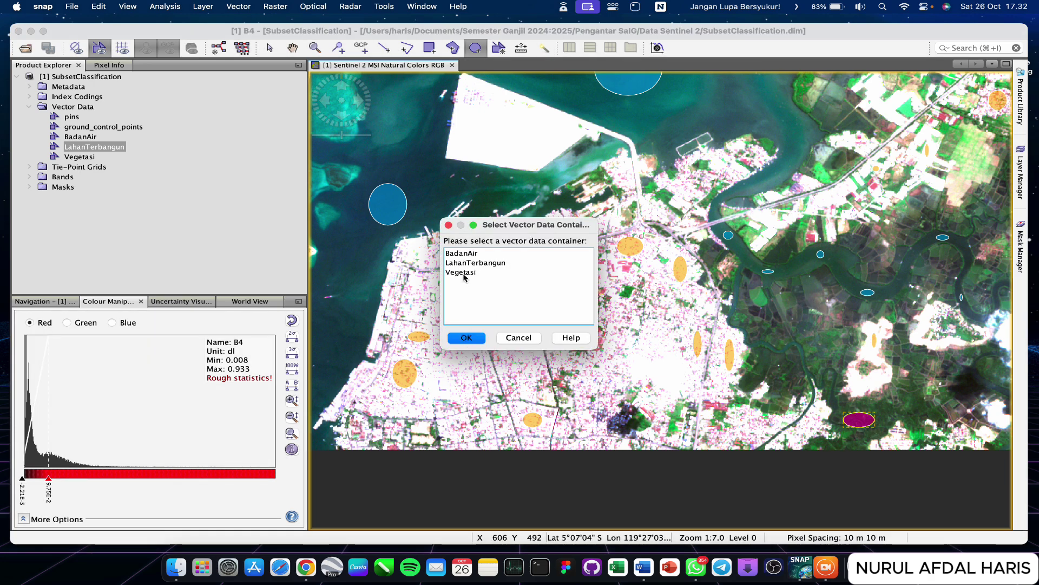
pyautogui.click(464, 272)
pyautogui.click(466, 337)
pyautogui.moveTo(797, 293); pyautogui.dragTo(823, 304)
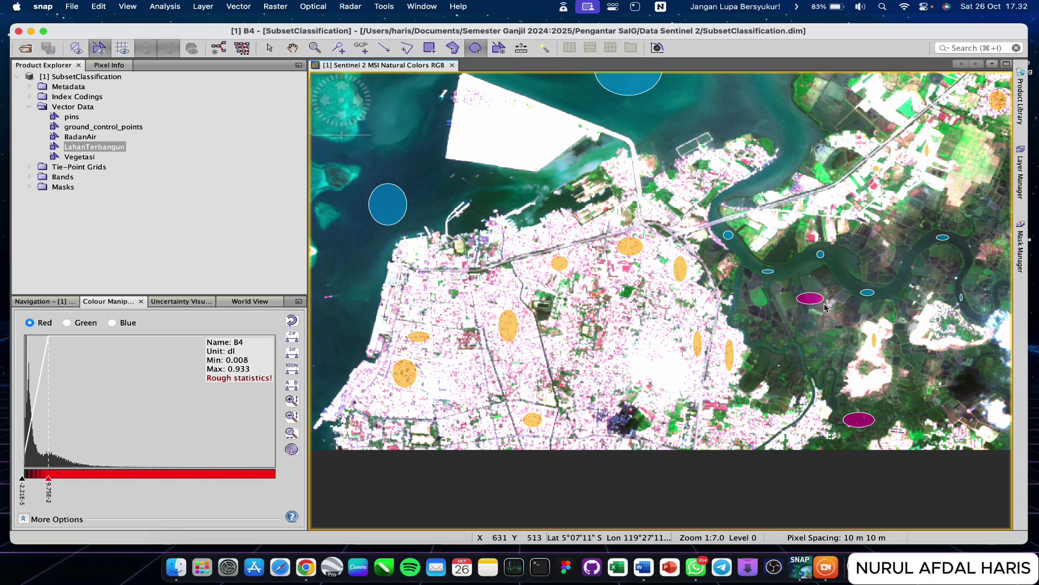
# Step: Draw seven more Vegetasi training ellipses on green areas along the city's eastern edge, around the river bends and near the northeastern coast
pyautogui.moveTo(908, 392); pyautogui.dragTo(920, 413)
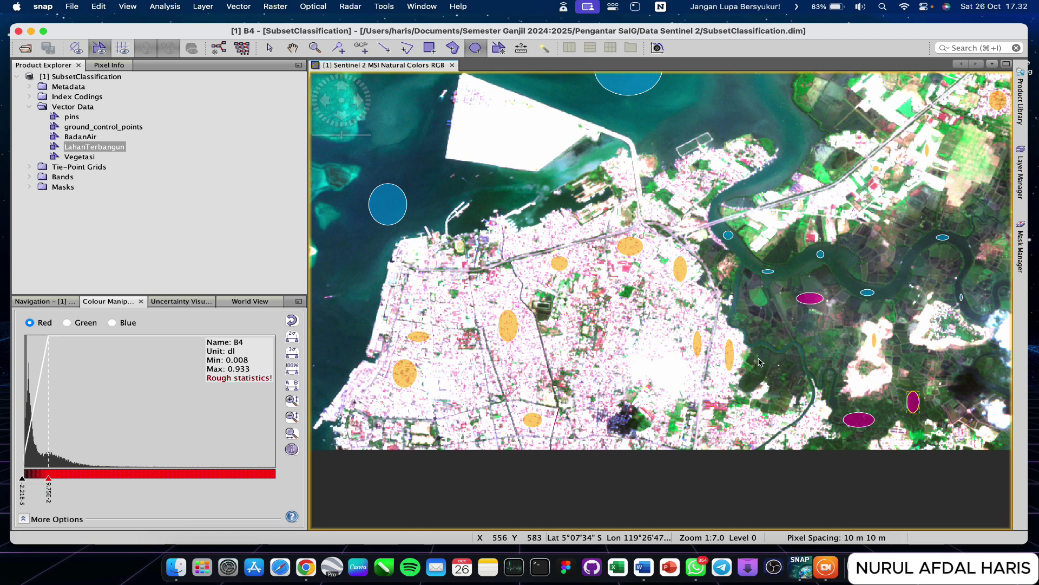
pyautogui.moveTo(758, 358); pyautogui.dragTo(774, 370)
pyautogui.moveTo(748, 312); pyautogui.dragTo(770, 331)
pyautogui.moveTo(865, 241); pyautogui.dragTo(875, 255)
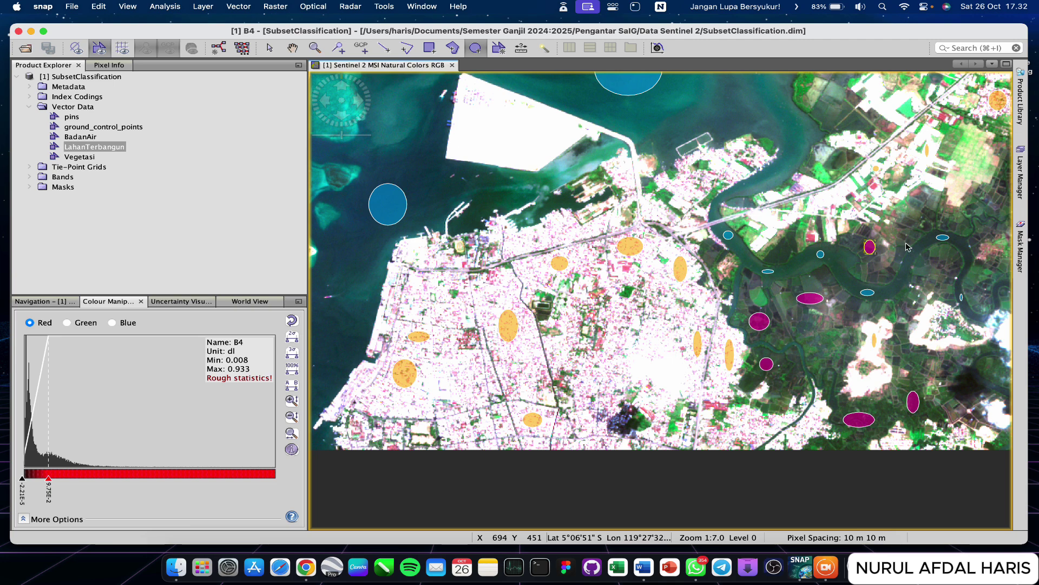
pyautogui.moveTo(1006, 195); pyautogui.dragTo(983, 214)
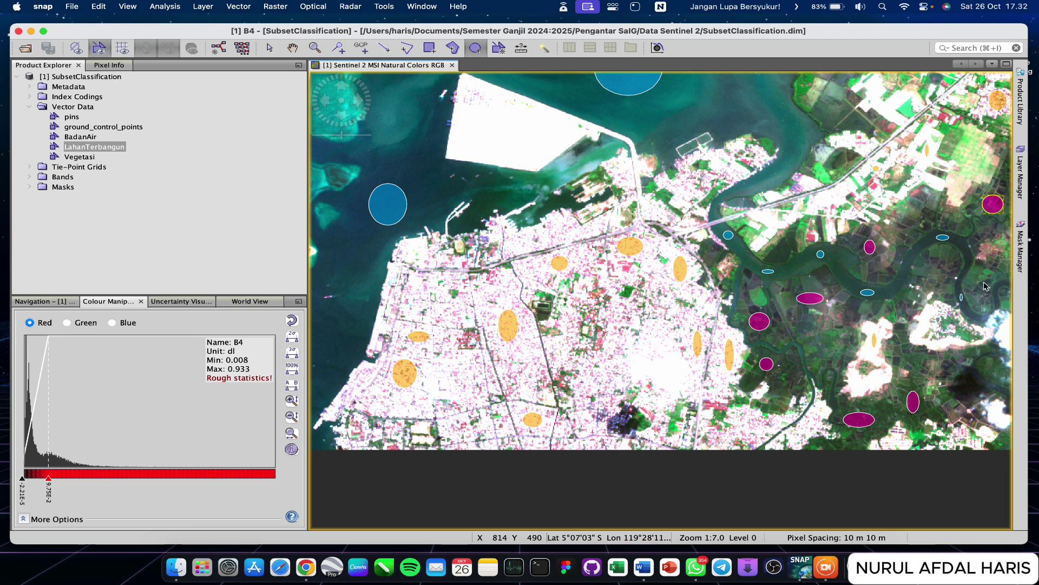
pyautogui.moveTo(976, 276); pyautogui.dragTo(987, 309)
pyautogui.moveTo(805, 82); pyautogui.dragTo(828, 104)
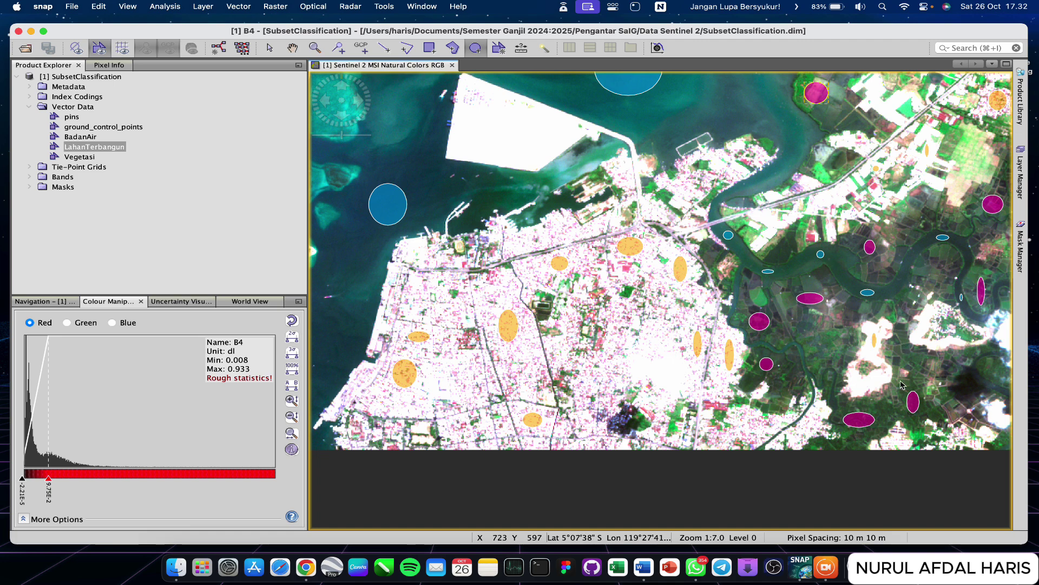
# Step: Add four Vegetasi training ellipses south of the river, inside its eastern bend and beside the bright patches to the southeast
pyautogui.moveTo(807, 334)
pyautogui.mouseDown()
pyautogui.moveTo(833, 368)
pyautogui.moveTo(826, 359)
pyautogui.mouseUp()
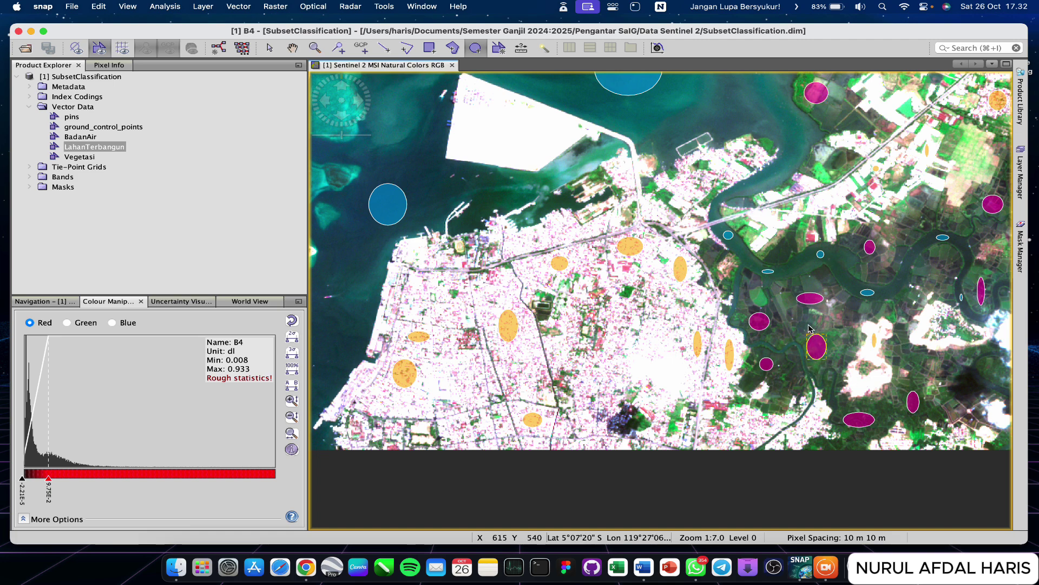
pyautogui.moveTo(807, 321); pyautogui.dragTo(833, 328)
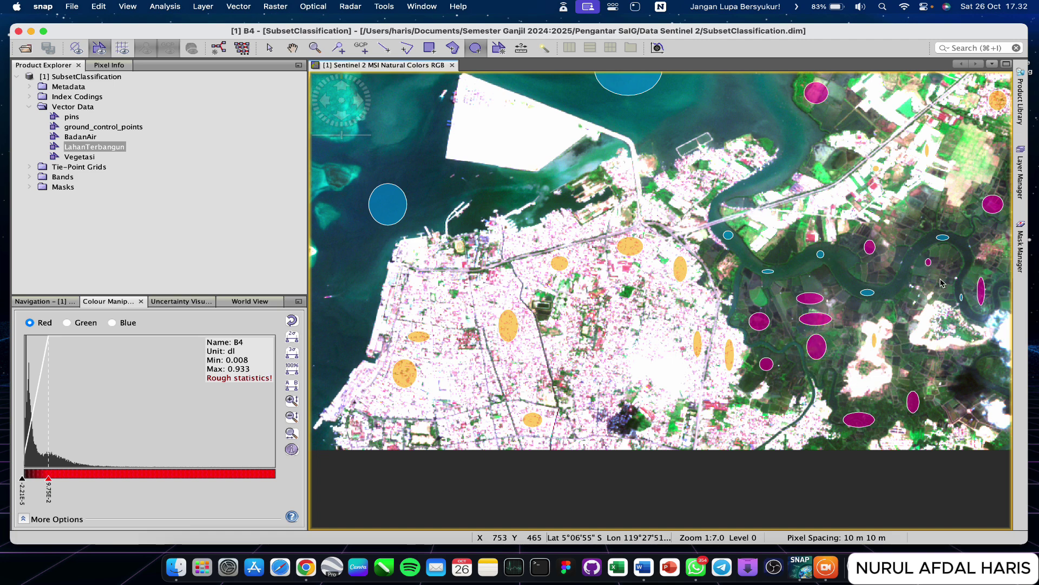
pyautogui.moveTo(941, 282); pyautogui.dragTo(951, 288)
pyautogui.moveTo(911, 354); pyautogui.dragTo(928, 379)
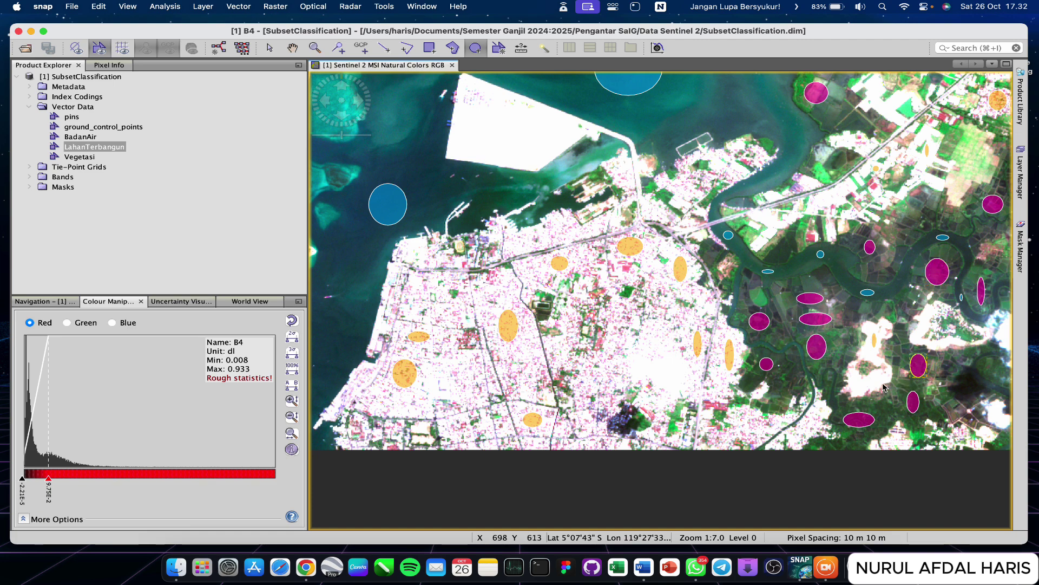
pyautogui.scroll(-3, 426, 198)
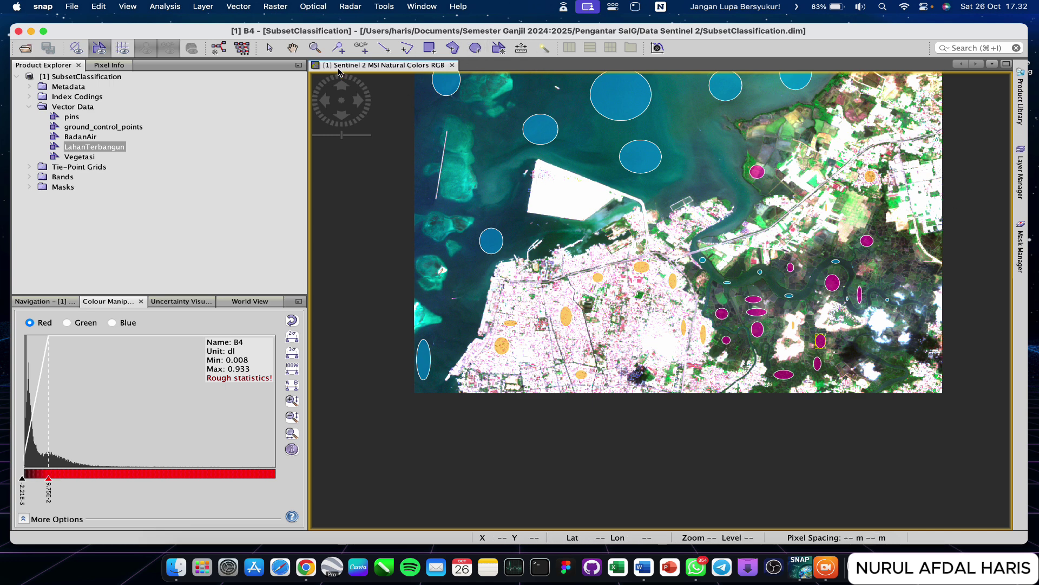
pyautogui.click(87, 156)
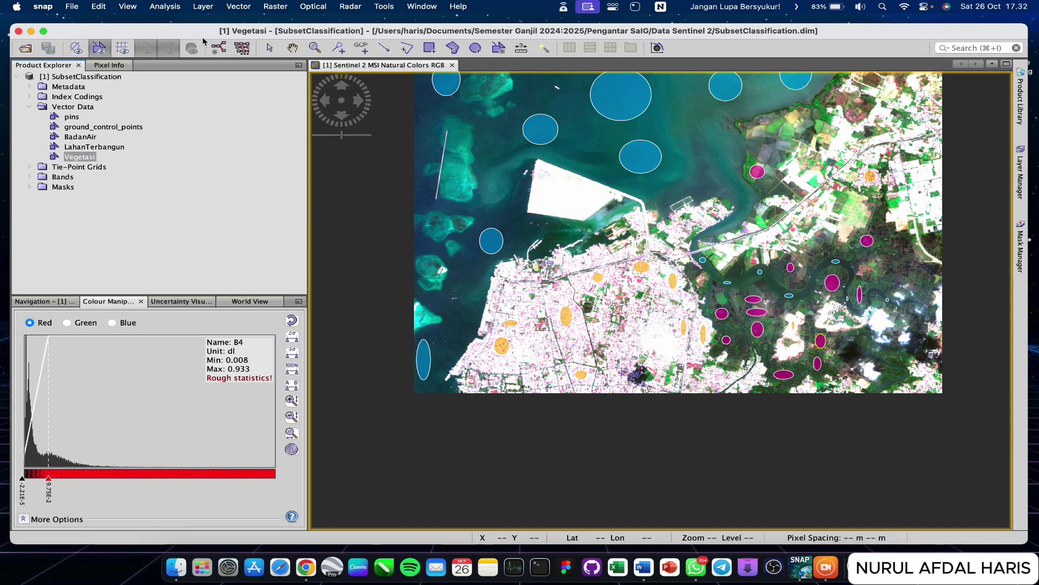
pyautogui.click(276, 7)
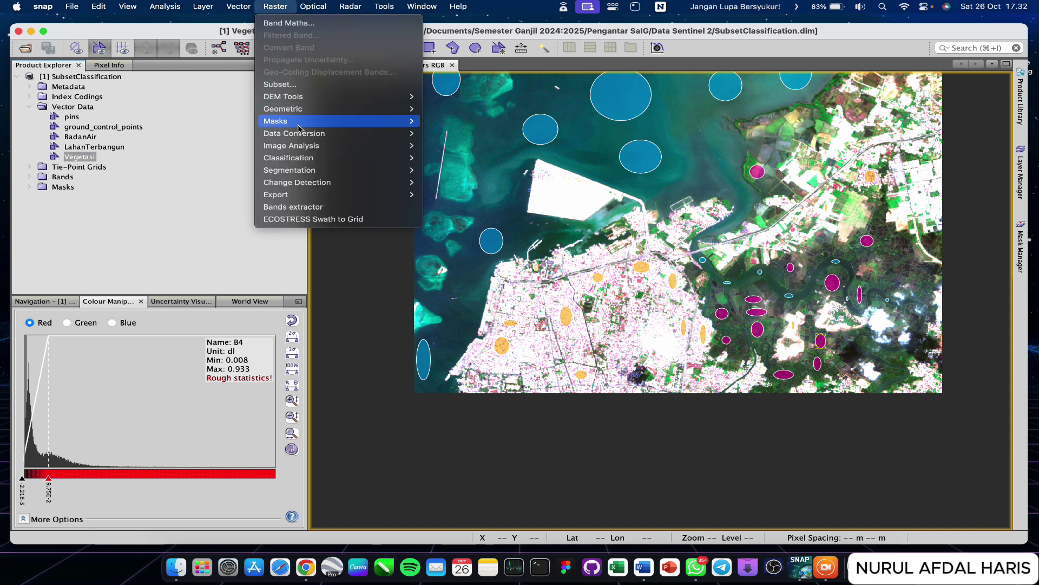
pyautogui.moveTo(325, 158)
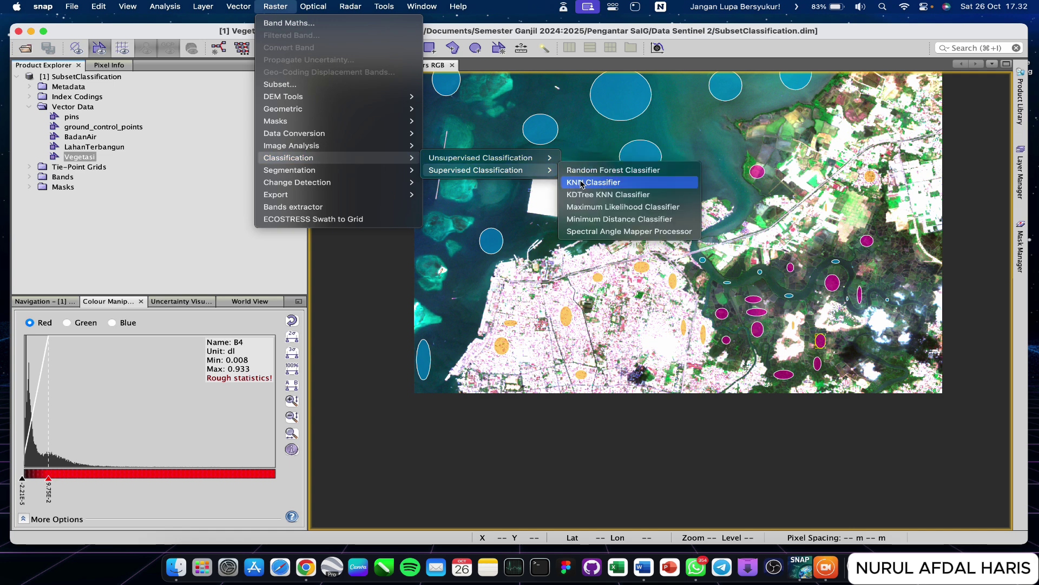
# Step: Save the SubsetClassification product with its training polygons
pyautogui.click(76, 78)
pyautogui.rightClick(74, 78)
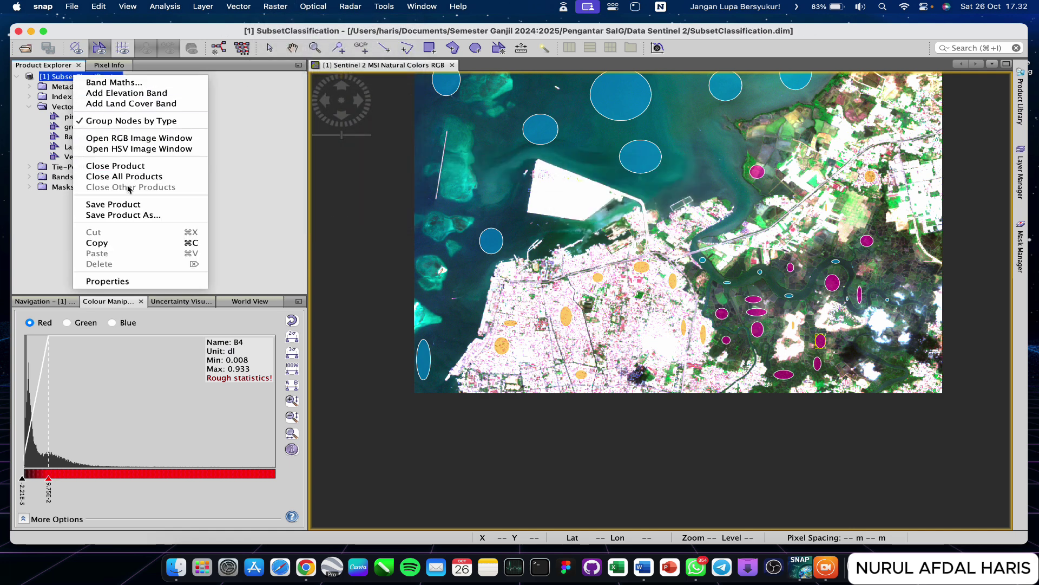
pyautogui.click(129, 204)
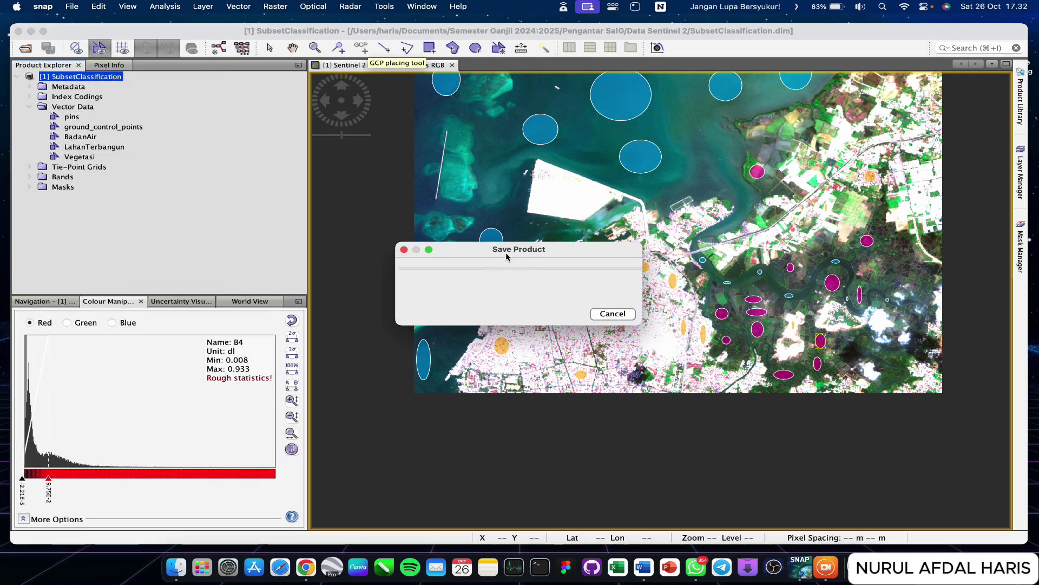
# Step: Open the Maximum Likelihood Classifier and add the opened SubsetClassification product as its input
pyautogui.click(268, 8)
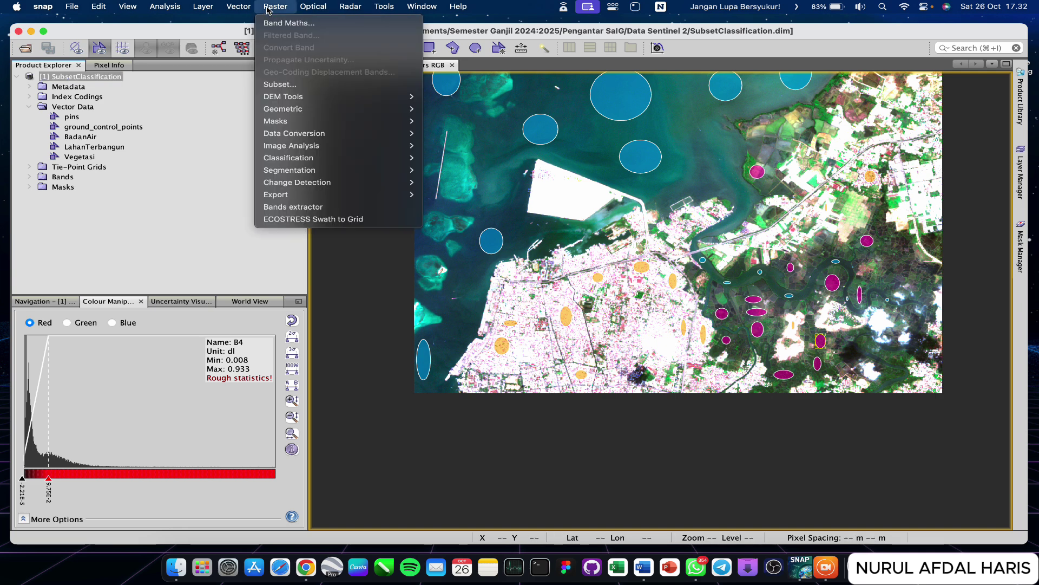
pyautogui.moveTo(383, 160)
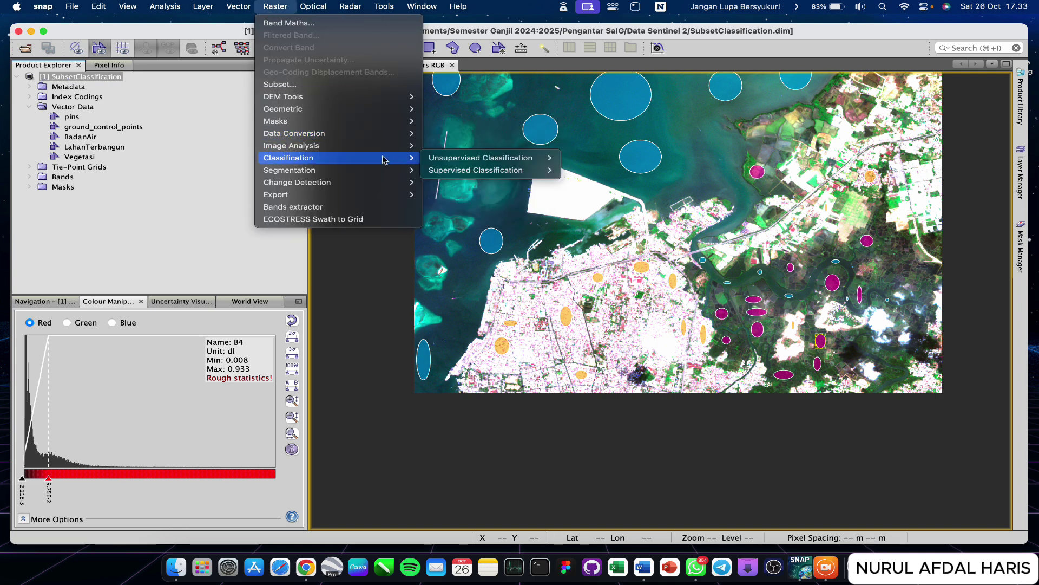
pyautogui.moveTo(476, 170)
pyautogui.click(636, 209)
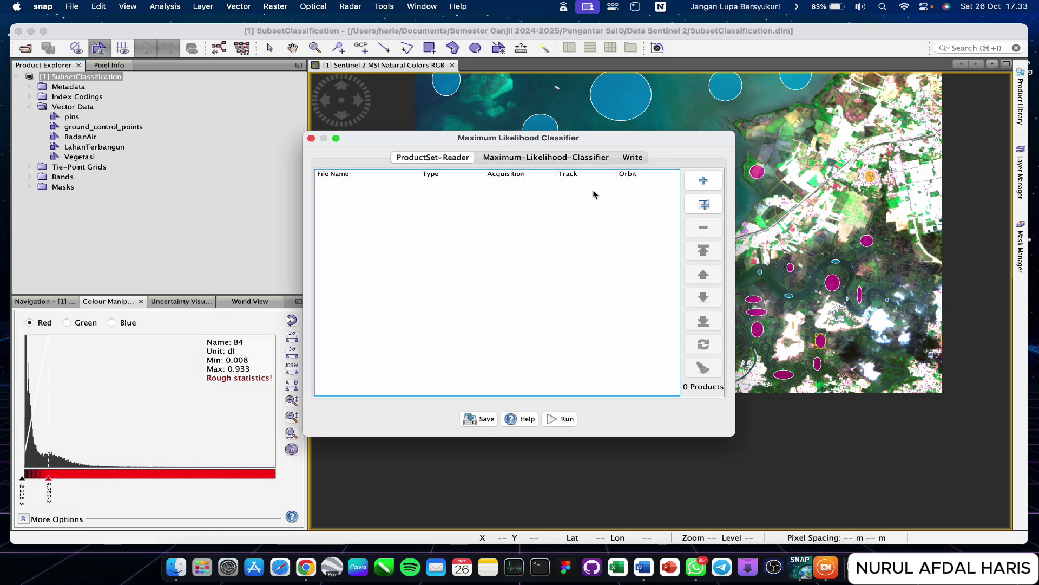
pyautogui.click(703, 204)
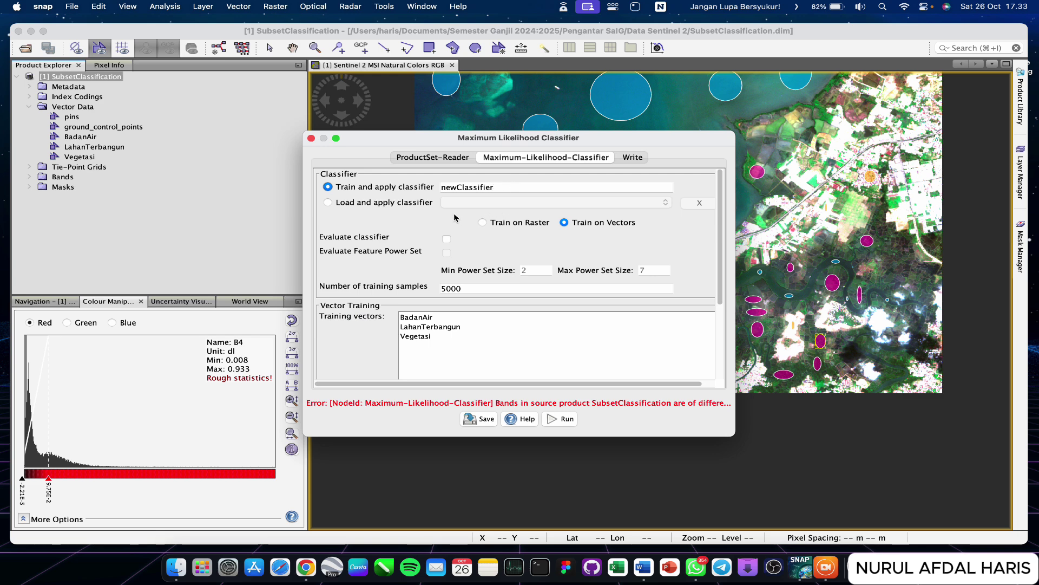
pyautogui.click(389, 204)
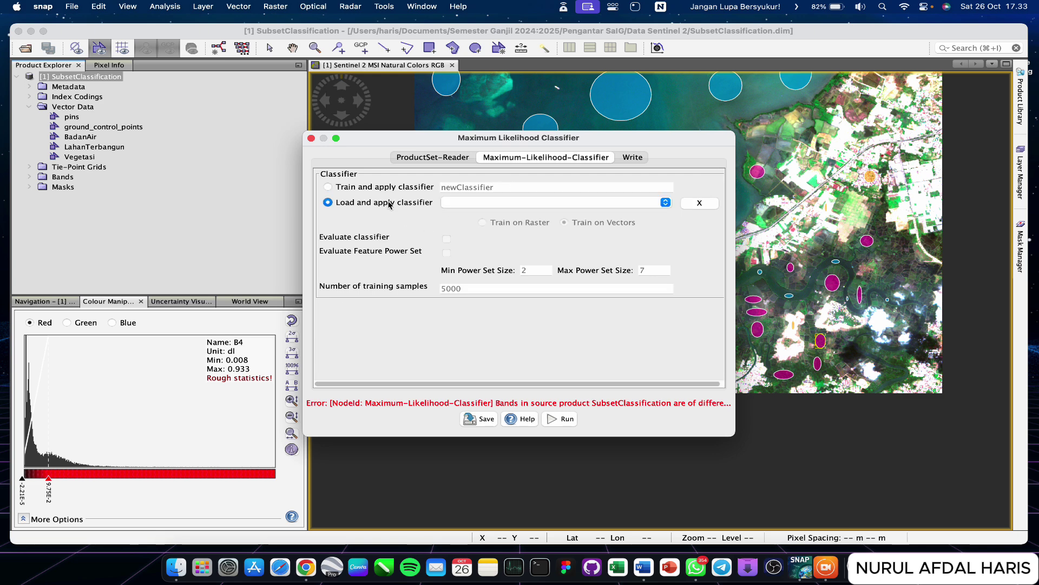
pyautogui.click(399, 189)
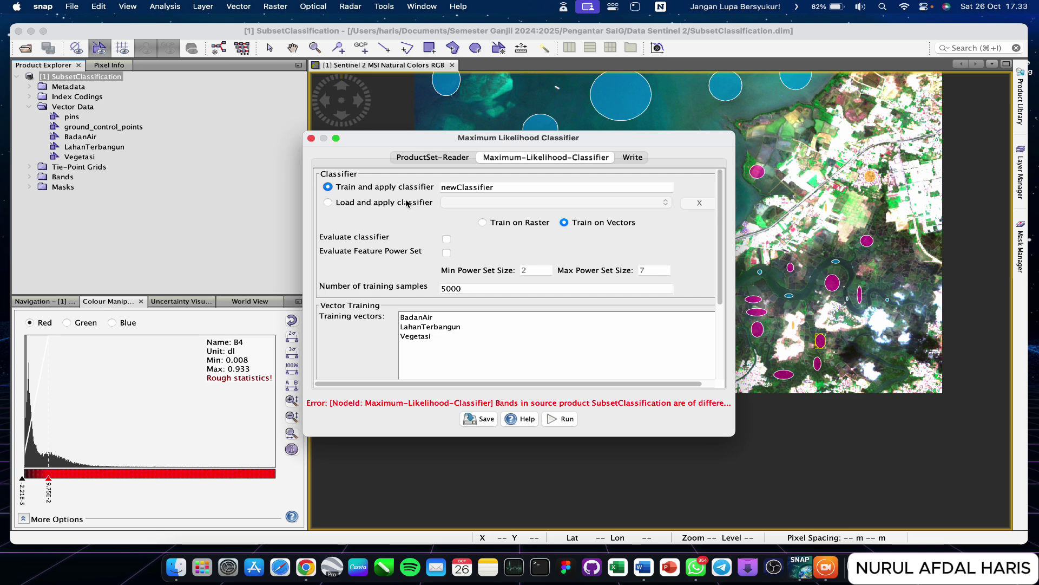
pyautogui.click(407, 203)
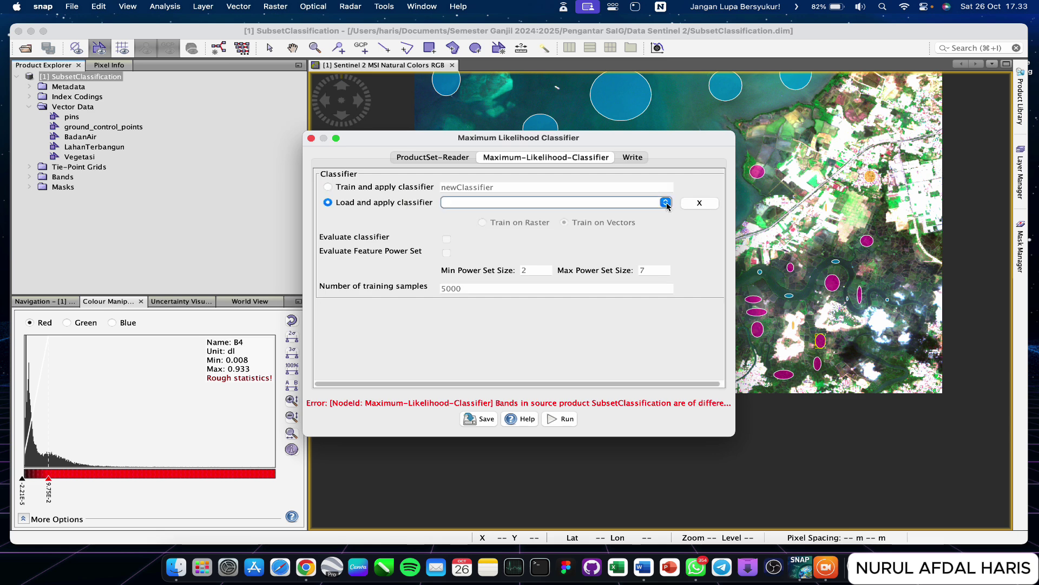
pyautogui.click(375, 189)
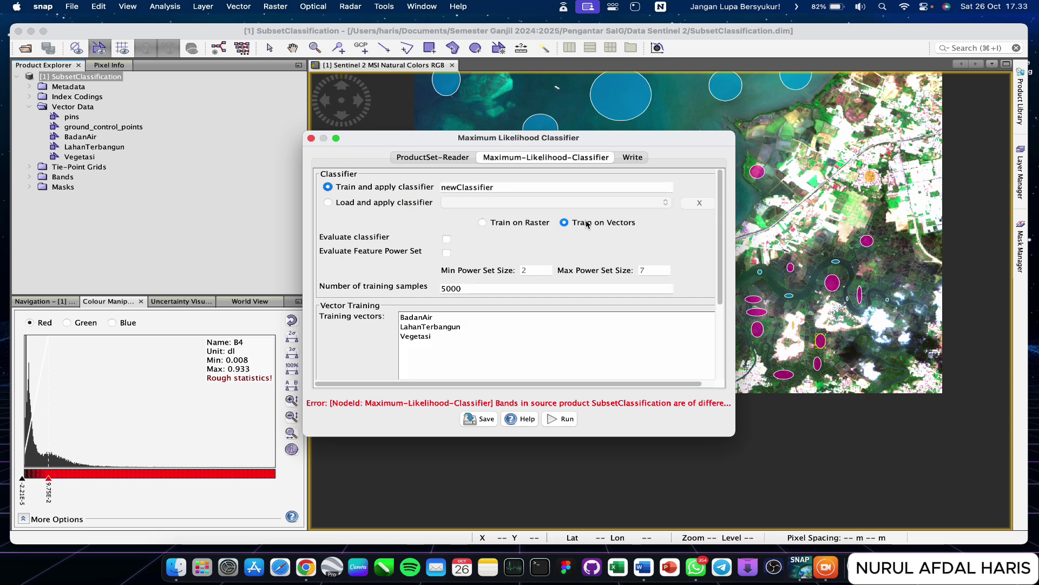
# Step: Select BadanAir, LahanTerbangun and Vegetasi as training vectors and enable classifier evaluation
pyautogui.click(429, 319)
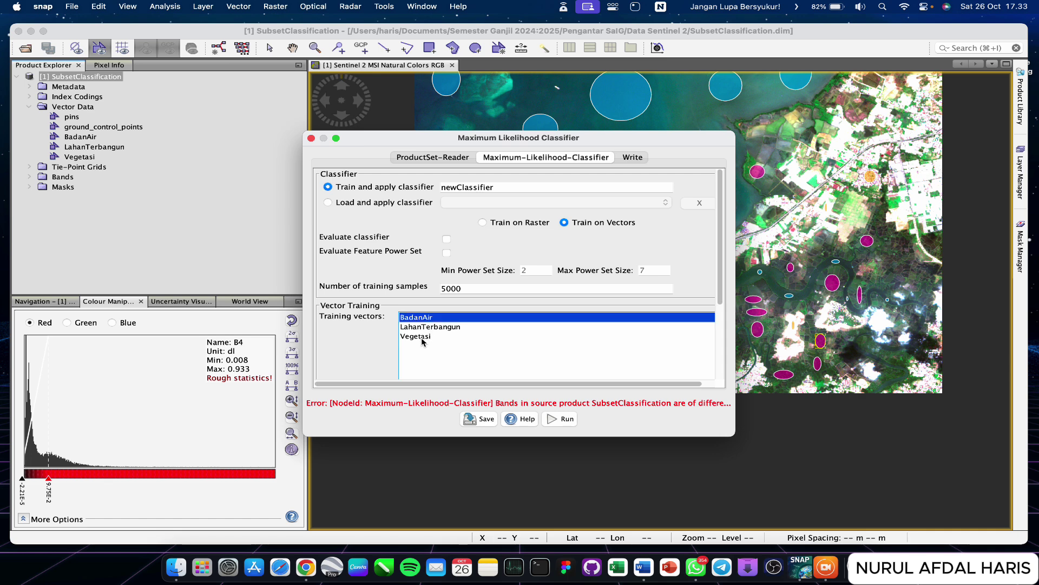
pyautogui.keyDown('shift'); pyautogui.click(425, 338); pyautogui.keyUp('shift')
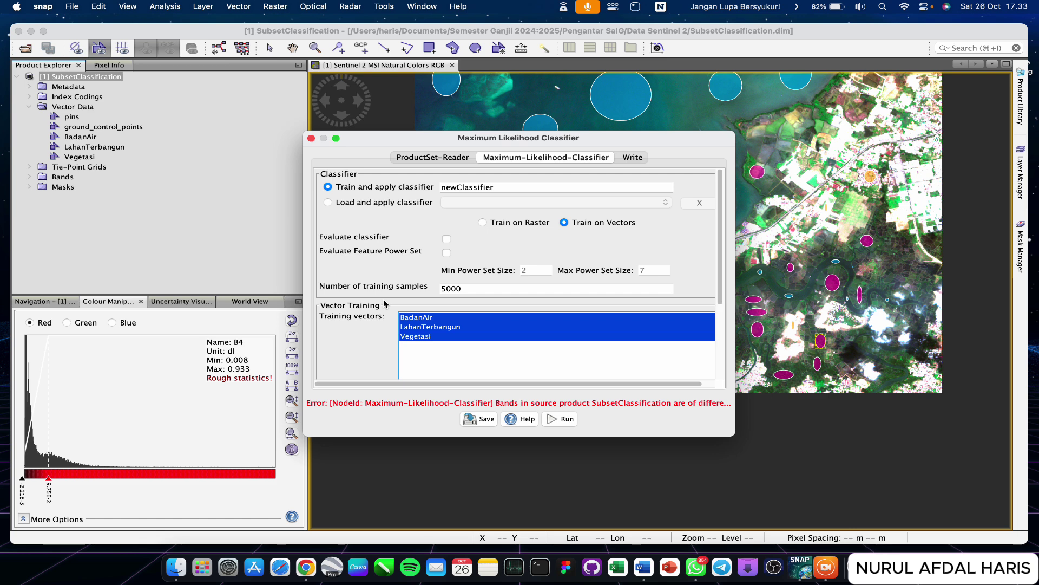
pyautogui.click(446, 239)
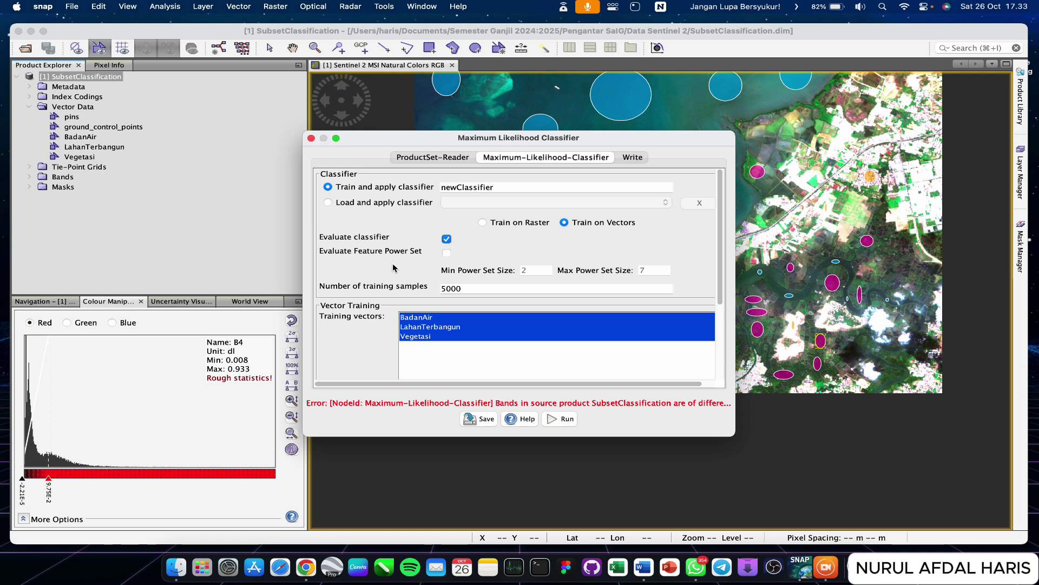
# Step: Select B2, B3, B4 and B8 as the classifier's feature bands
pyautogui.scroll(-5, 379, 274)
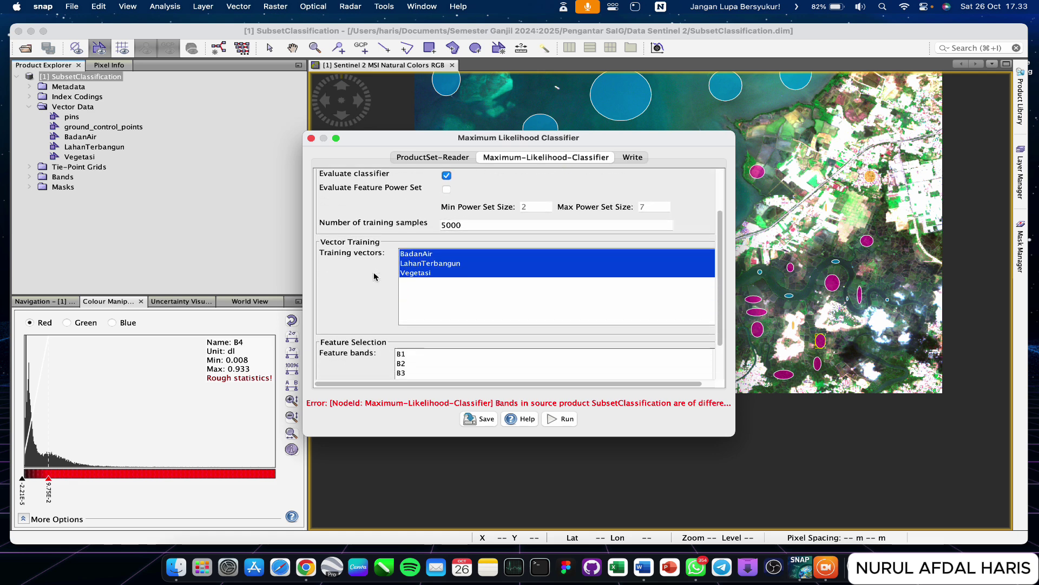
pyautogui.scroll(-4, 373, 277)
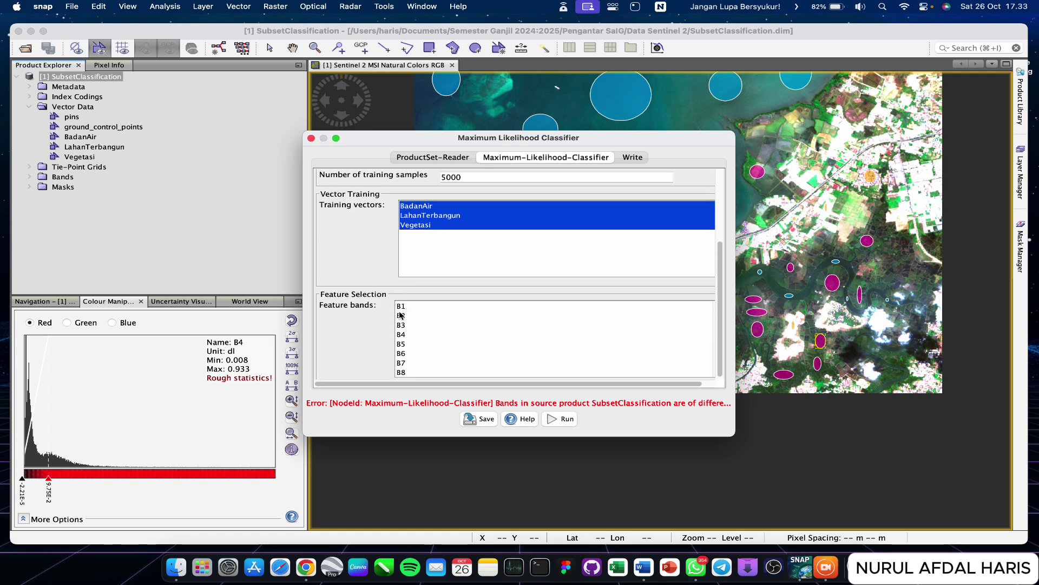
pyautogui.click(400, 315)
pyautogui.keyDown('shift'); pyautogui.click(403, 326); pyautogui.keyUp('shift')
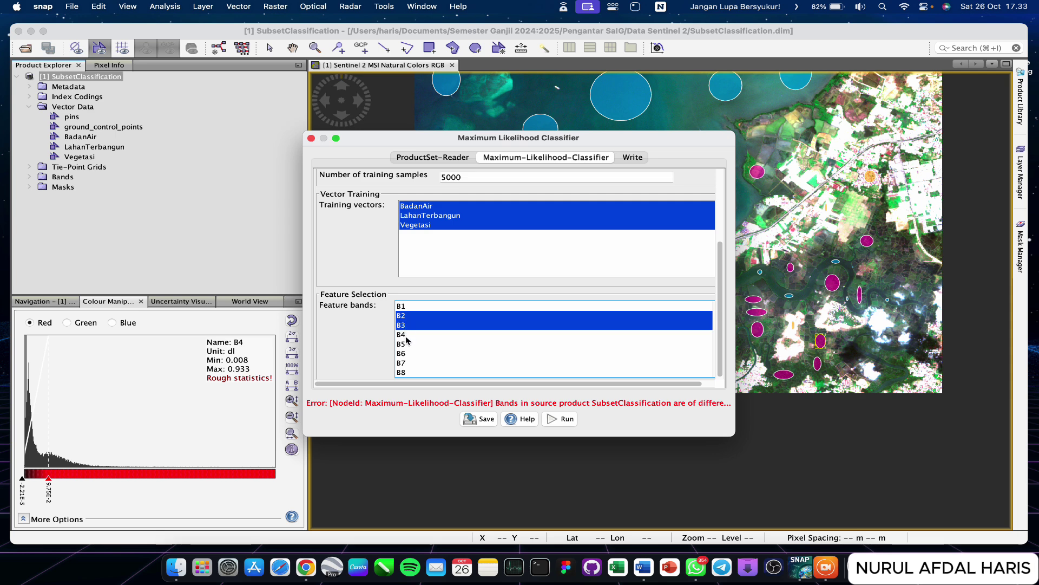
pyautogui.keyDown('shift'); pyautogui.click(407, 334); pyautogui.keyUp('shift')
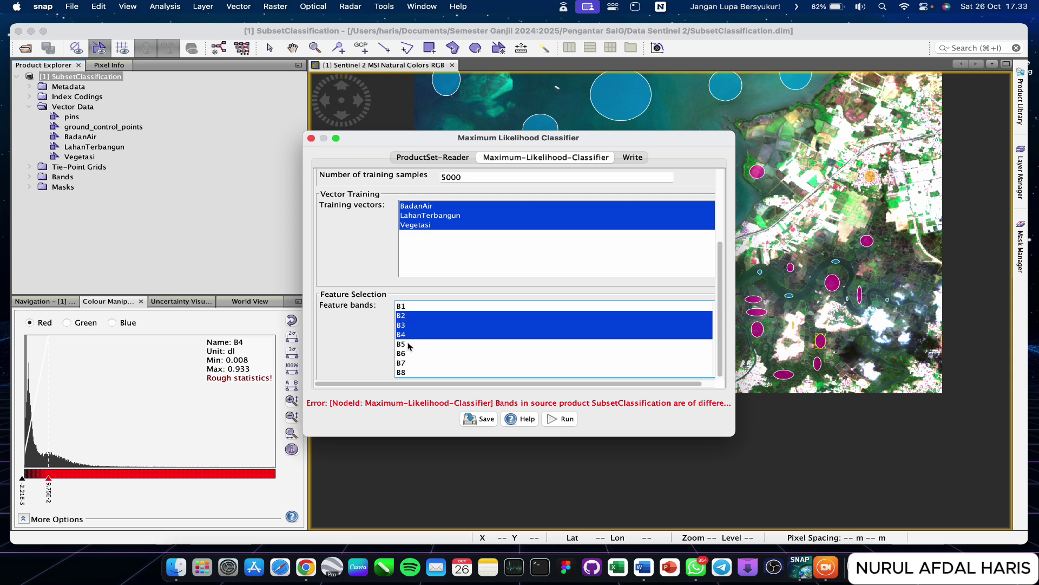
pyautogui.keyDown('super'); pyautogui.click(407, 371); pyautogui.keyUp('super')
pyautogui.scroll(-10, 441, 323)
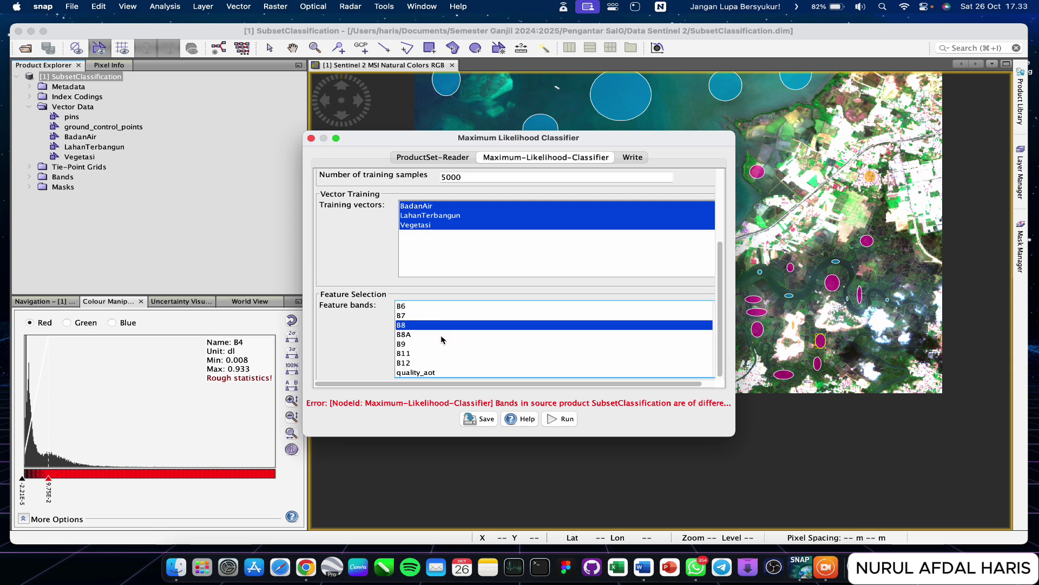
pyautogui.scroll(10, 441, 336)
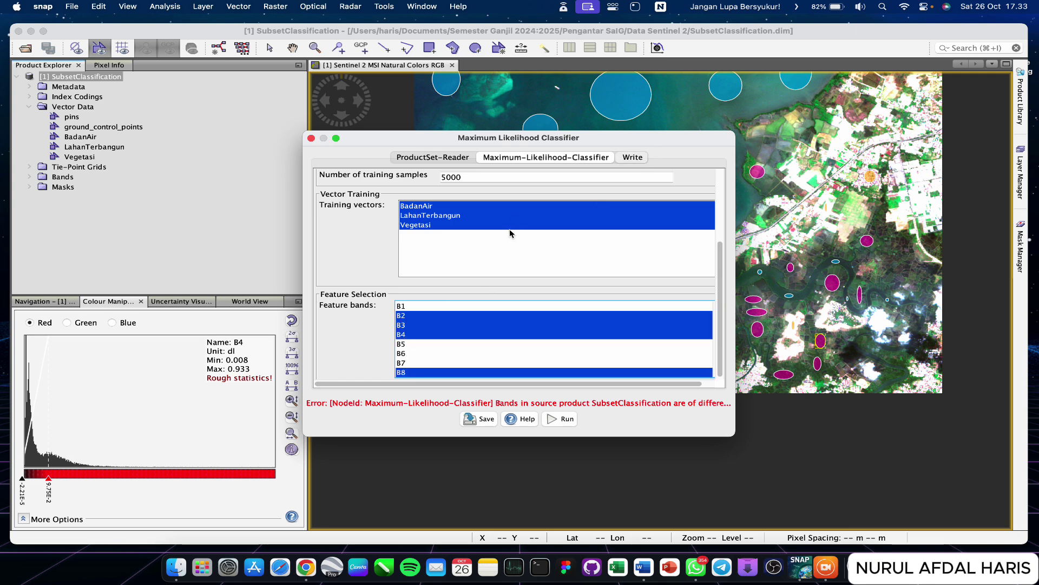
# Step: Name the target product ClassificationResults and try to run the Maximum Likelihood classification
pyautogui.click(637, 156)
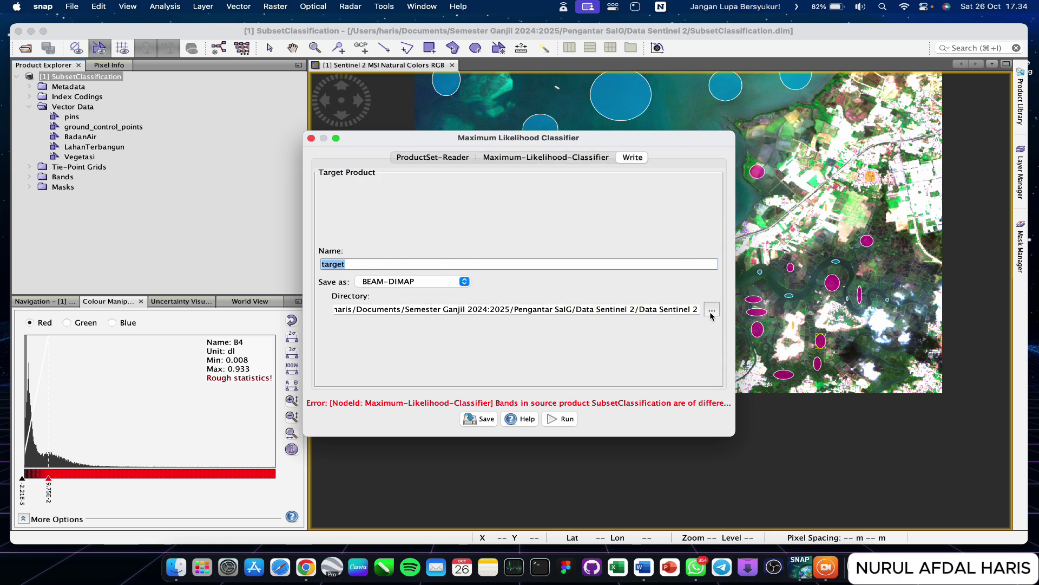
pyautogui.write('Clas')
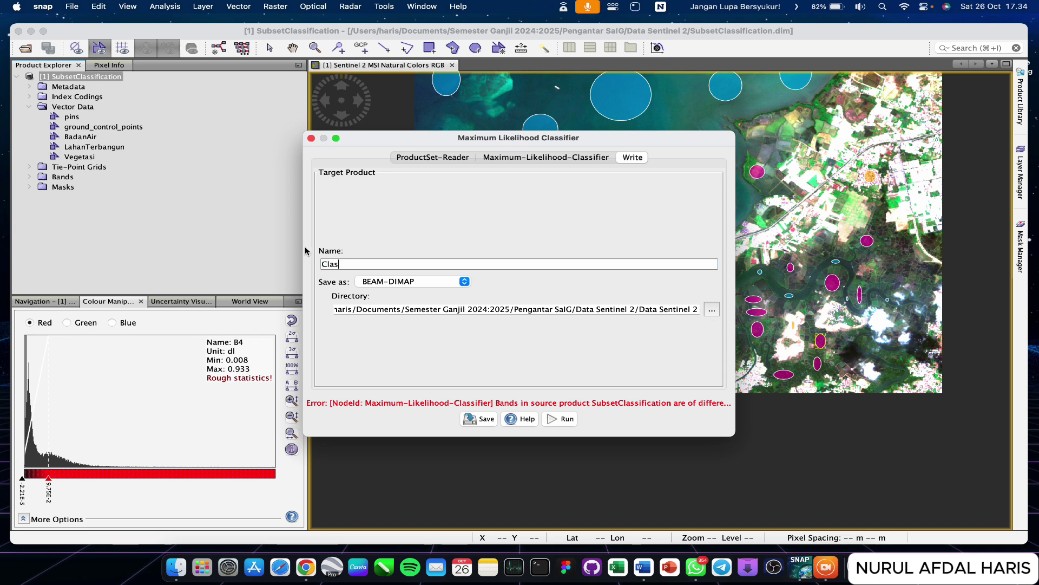
pyautogui.write('sificat')
pyautogui.write('io')
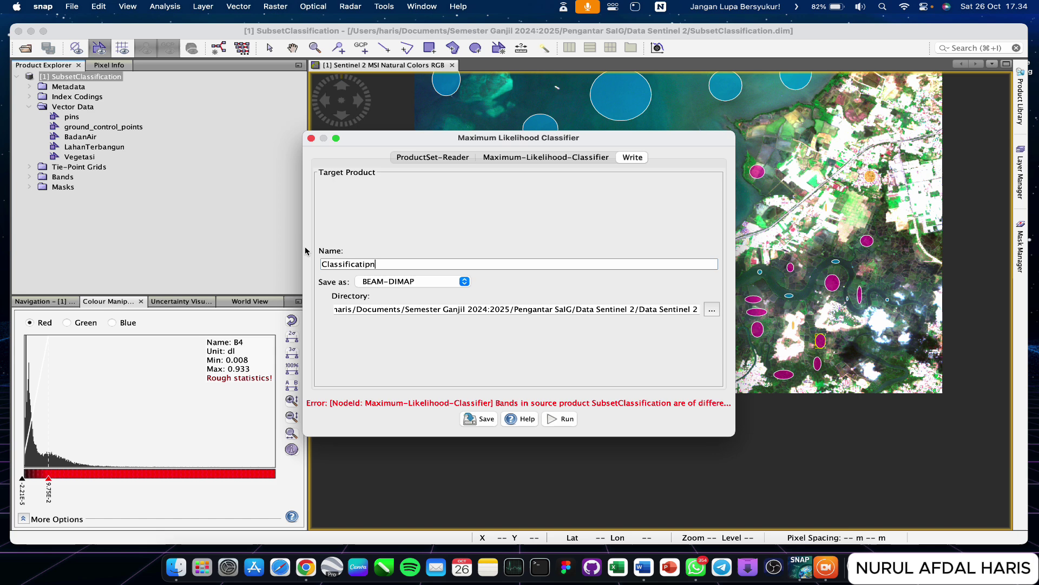
pyautogui.write('nResults')
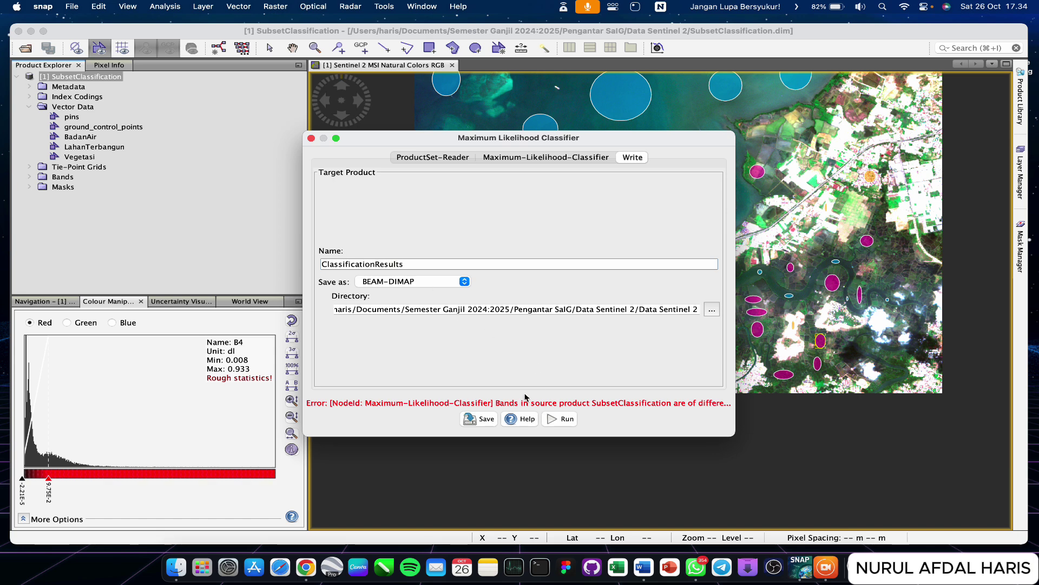
pyautogui.click(563, 420)
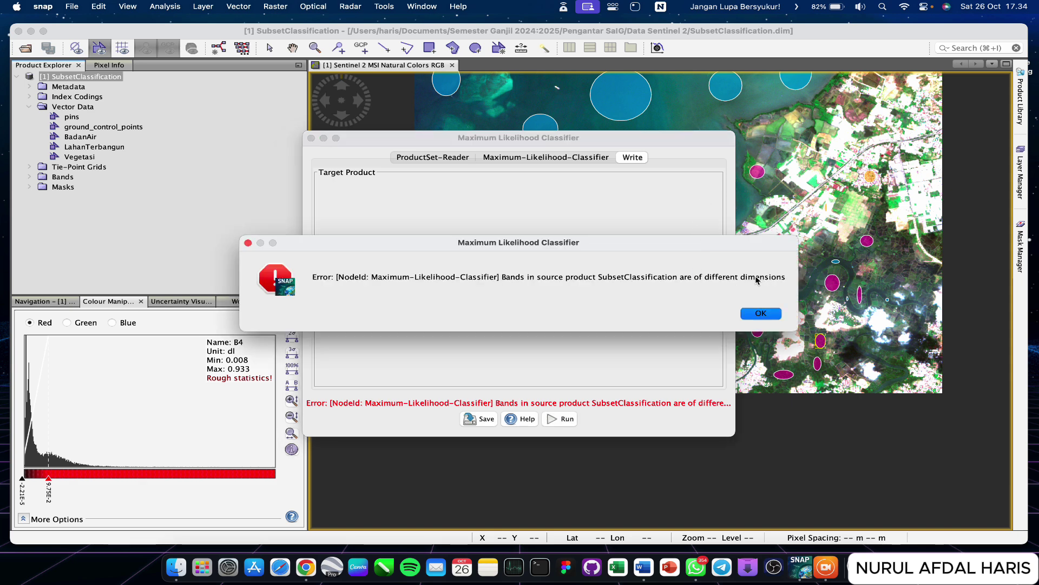
pyautogui.click(761, 314)
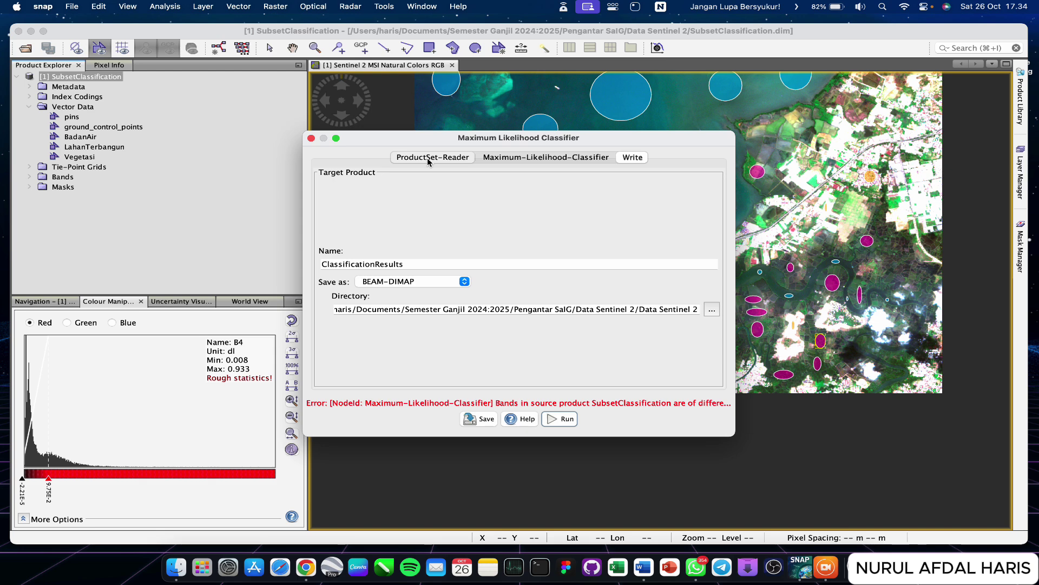
# Step: Recheck the classifier's input product and feature bands, and close the Maximum Likelihood Classifier
pyautogui.click(533, 157)
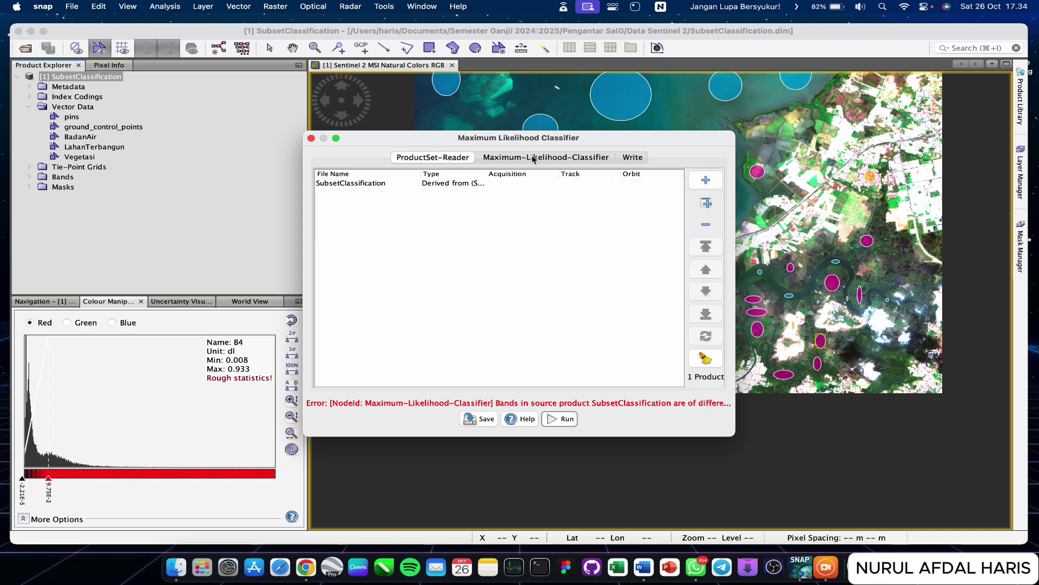
pyautogui.click(390, 185)
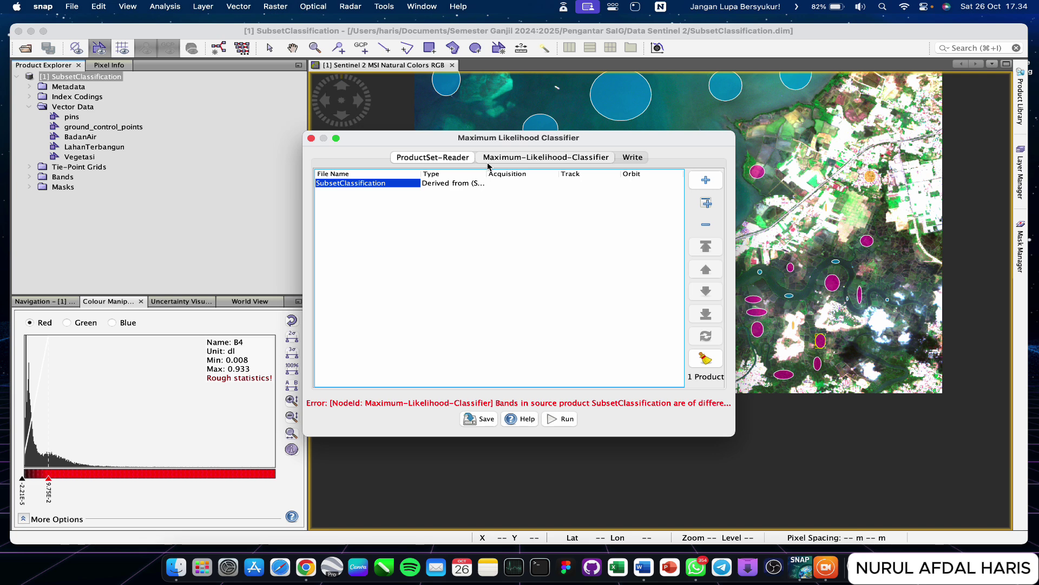
pyautogui.click(524, 162)
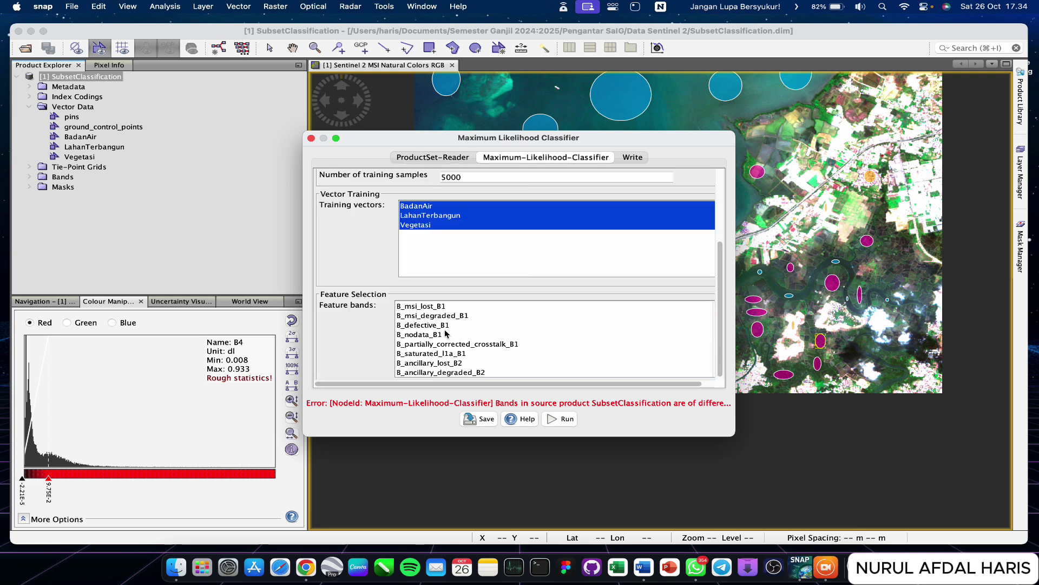
pyautogui.click(411, 345)
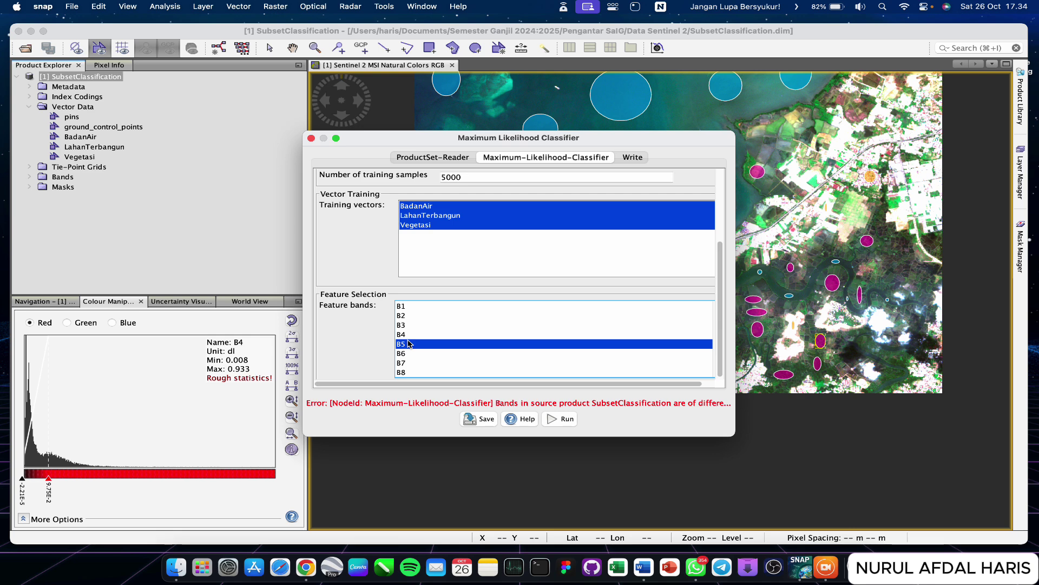
pyautogui.click(312, 139)
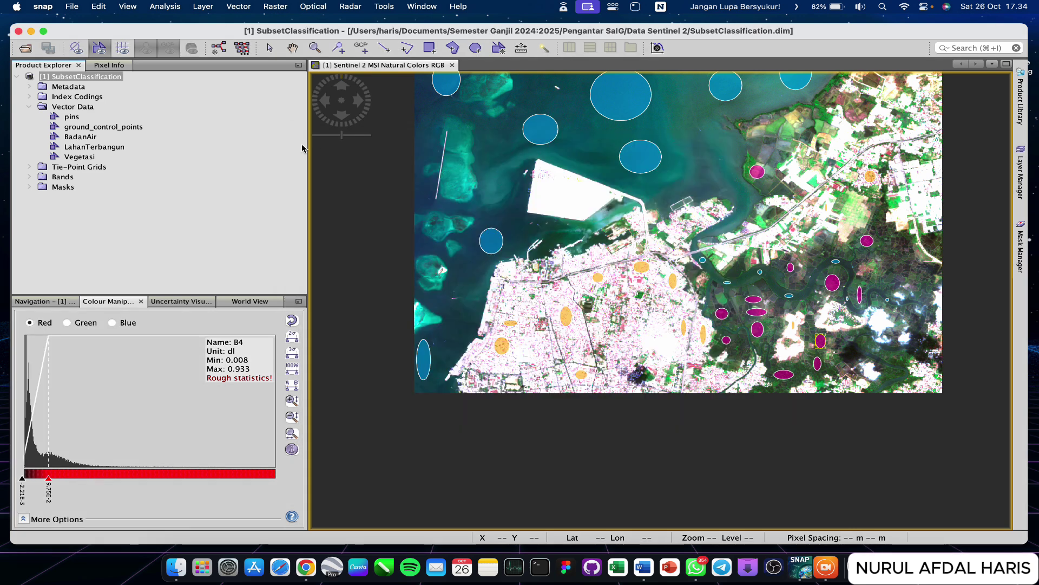
pyautogui.click(79, 137)
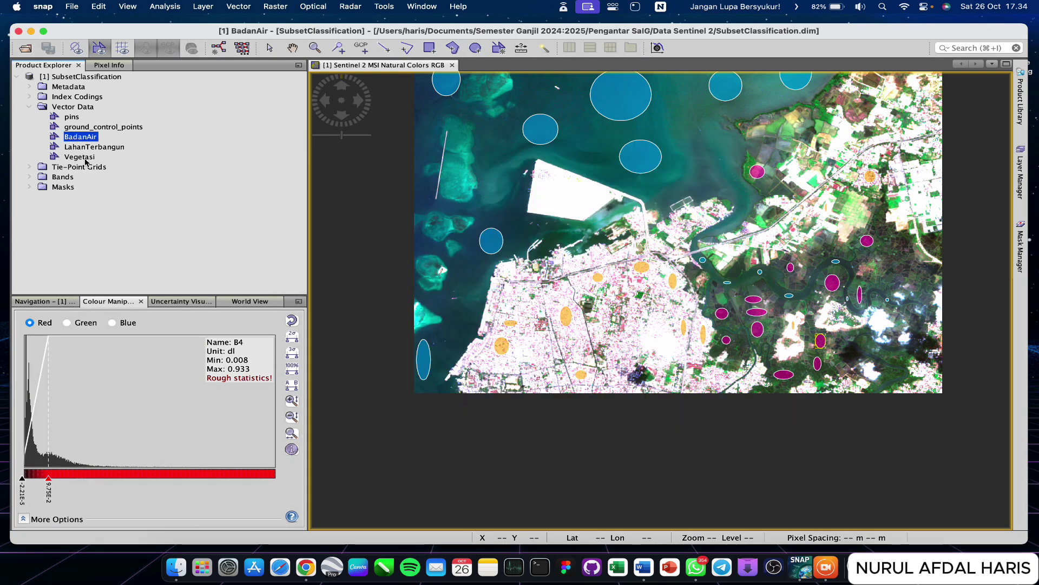
pyautogui.keyDown('shift'); pyautogui.click(85, 158); pyautogui.keyUp('shift')
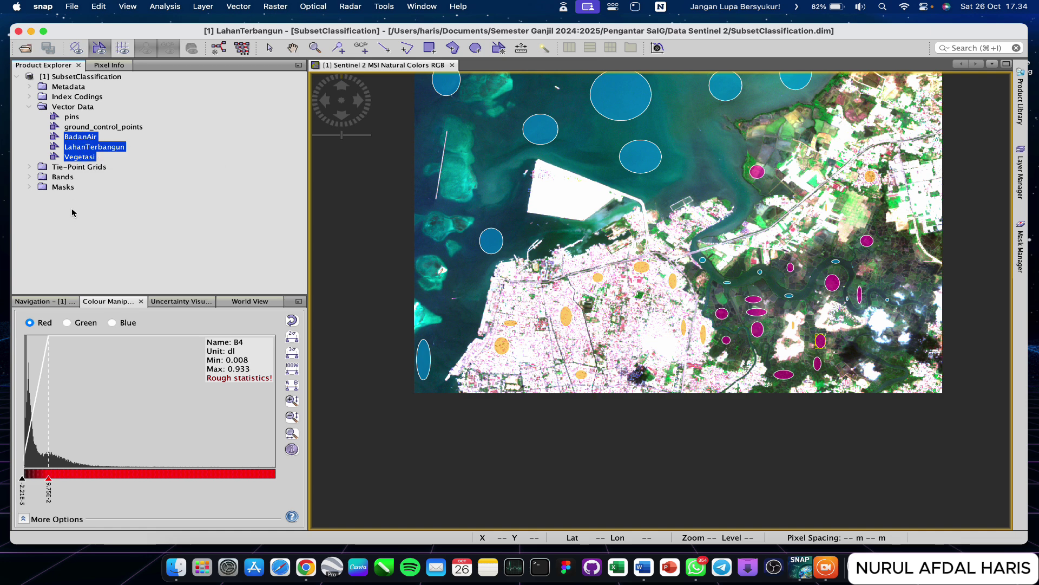
# Step: Open the Bands extractor for SubsetClassification and name its target product SubsetClassification_extractor10m
pyautogui.doubleClick(48, 77)
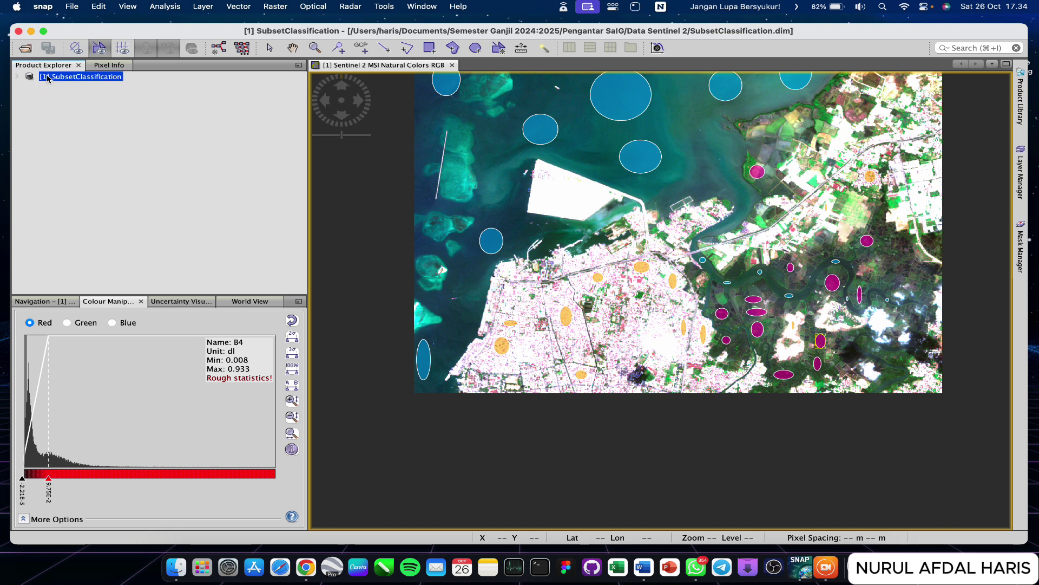
pyautogui.click(285, 7)
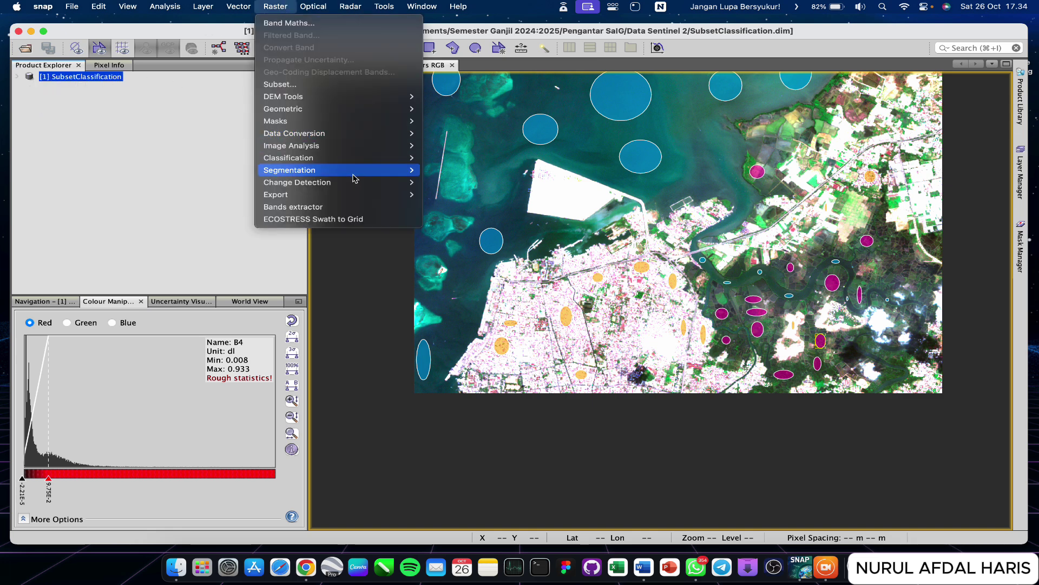
pyautogui.moveTo(362, 195)
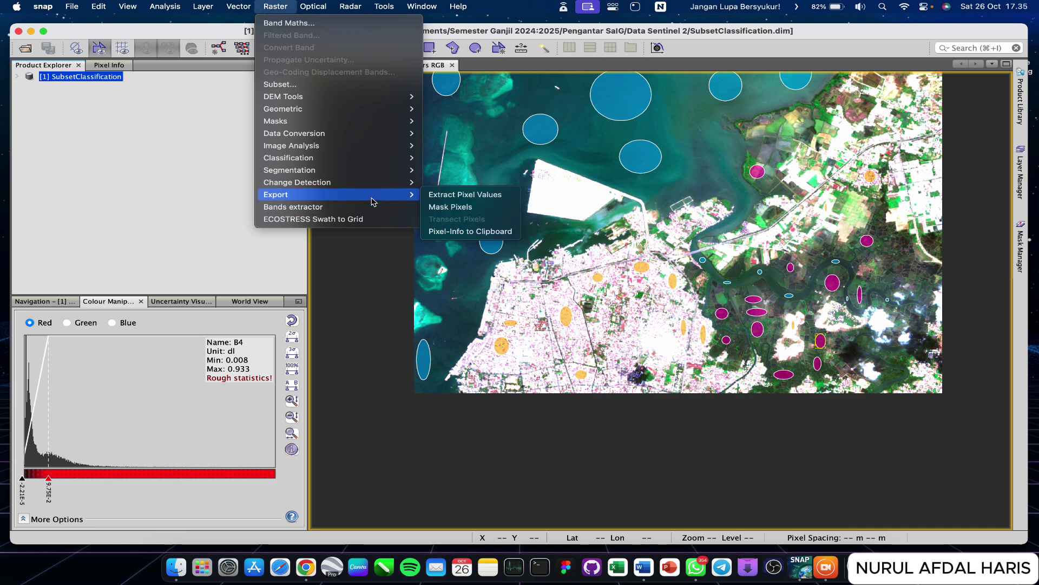
pyautogui.click(356, 209)
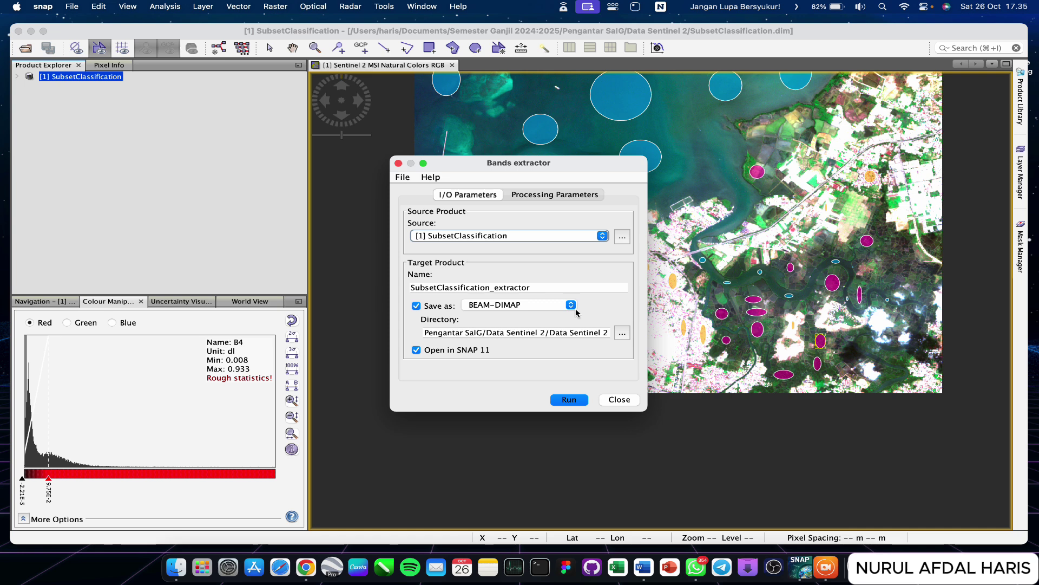
pyautogui.click(545, 286)
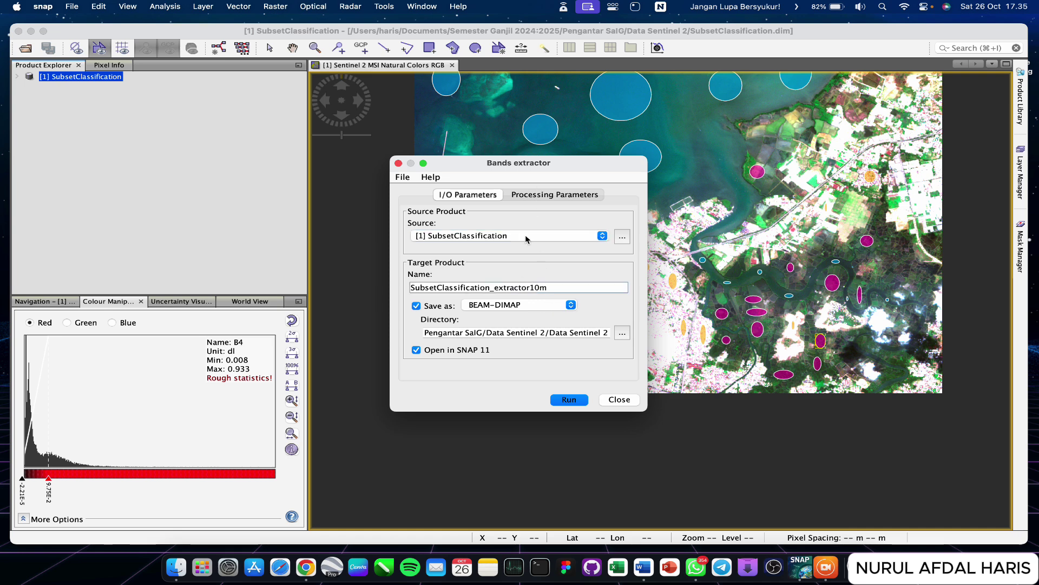
# Step: Select B2, B3, B4 and B8 as the source bands to extract and recheck the target product settings
pyautogui.click(553, 196)
pyautogui.moveTo(483, 227); pyautogui.dragTo(480, 245)
pyautogui.keyDown('super'); pyautogui.click(480, 282); pyautogui.keyUp('super')
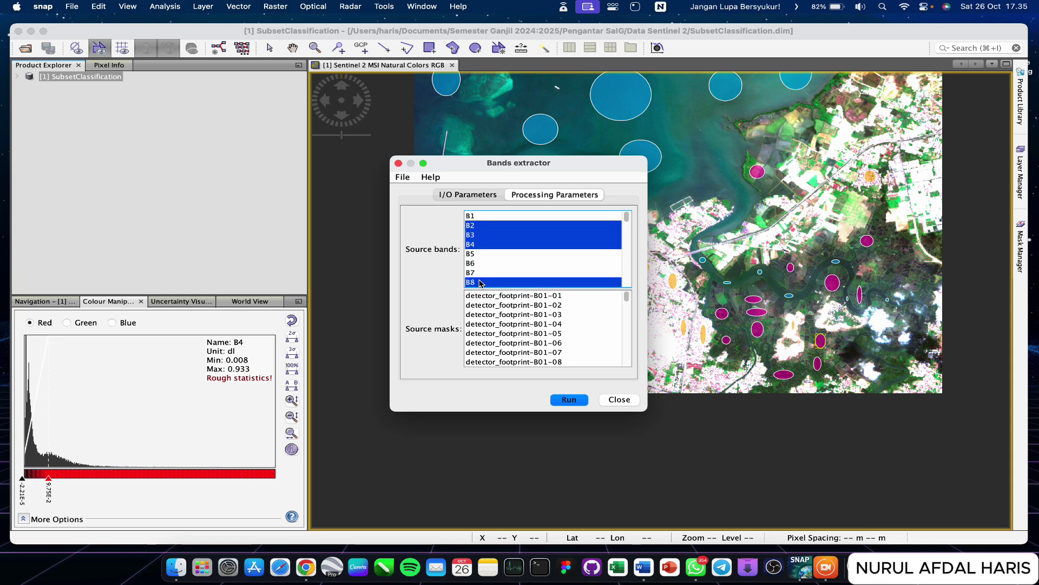
pyautogui.click(475, 196)
pyautogui.click(578, 290)
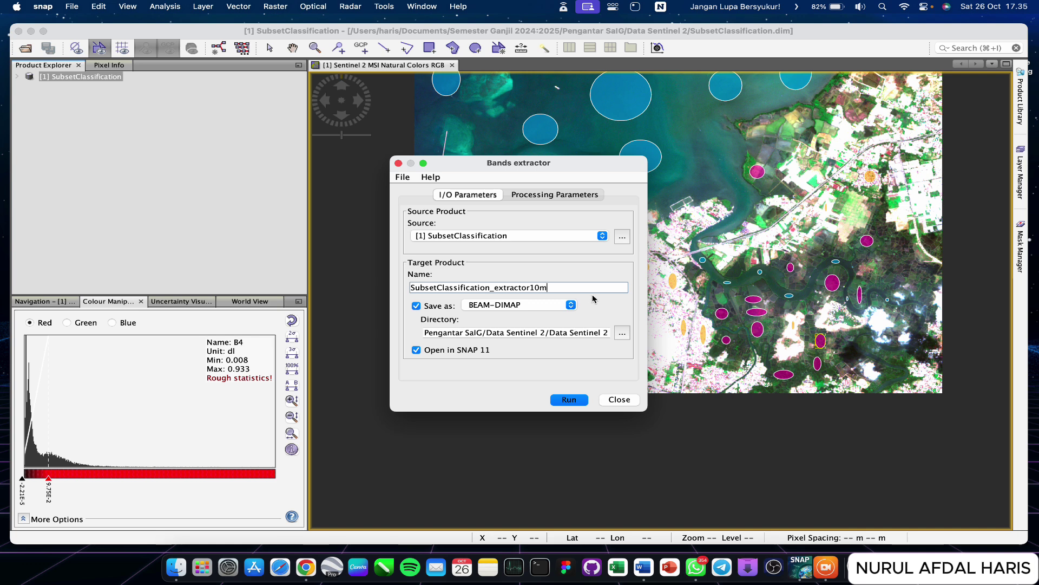
pyautogui.click(552, 195)
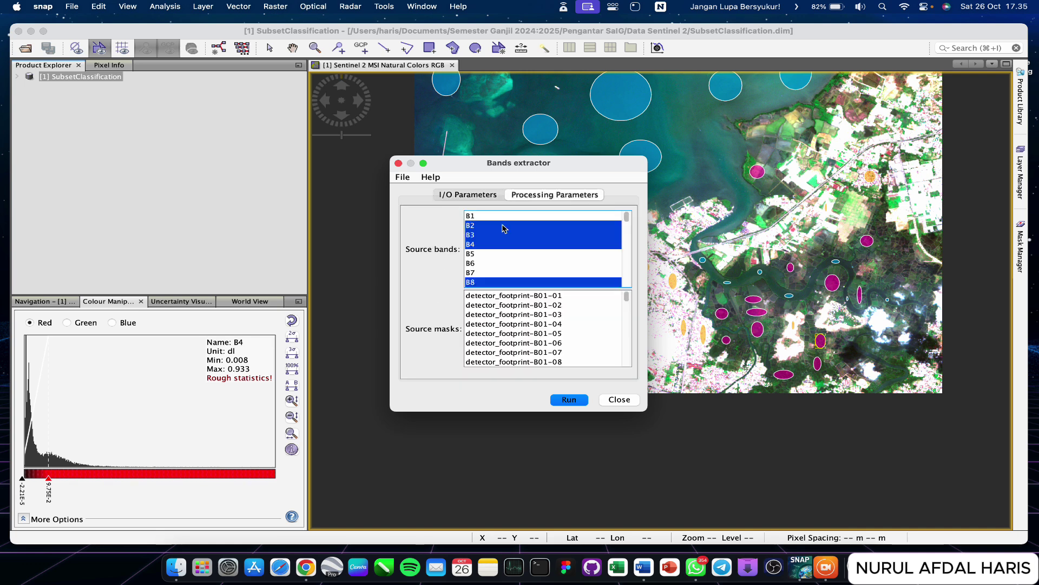
pyautogui.click(480, 196)
pyautogui.click(539, 194)
# Step: Select the BadanAir, LahanTerbangun and Vegetasi training classes as the source masks to extract
pyautogui.scroll(-5, 560, 323)
pyautogui.scroll(-15, 560, 324)
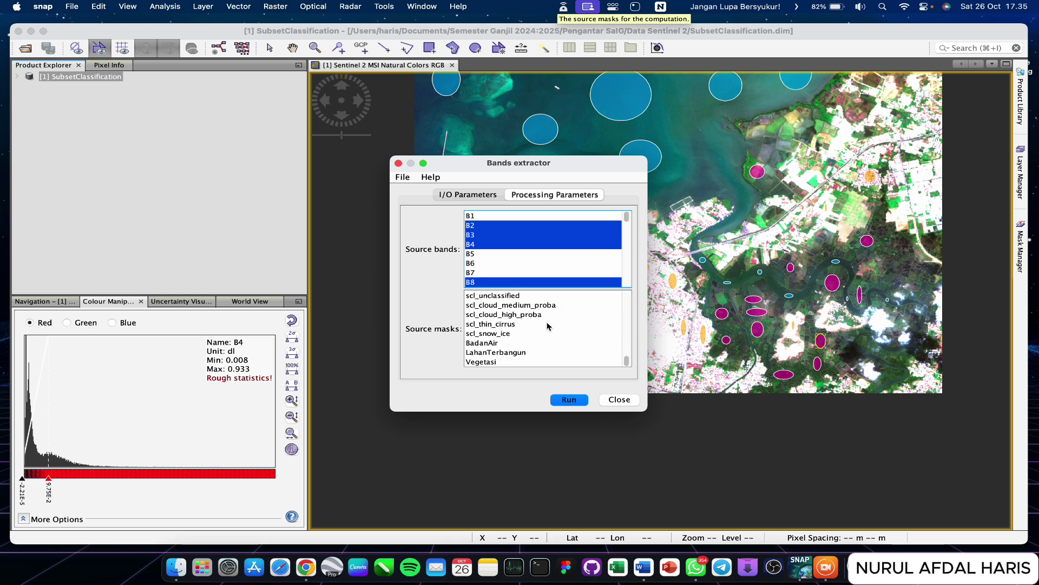
pyautogui.moveTo(485, 346); pyautogui.dragTo(487, 357)
pyautogui.scroll(10, 486, 358)
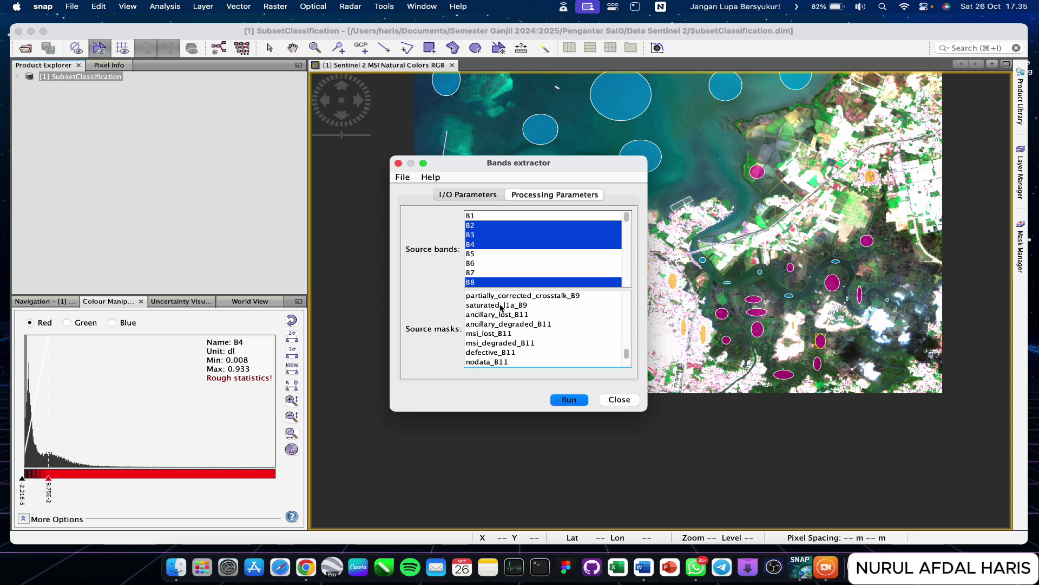
pyautogui.scroll(-15, 530, 260)
pyautogui.scroll(10, 530, 259)
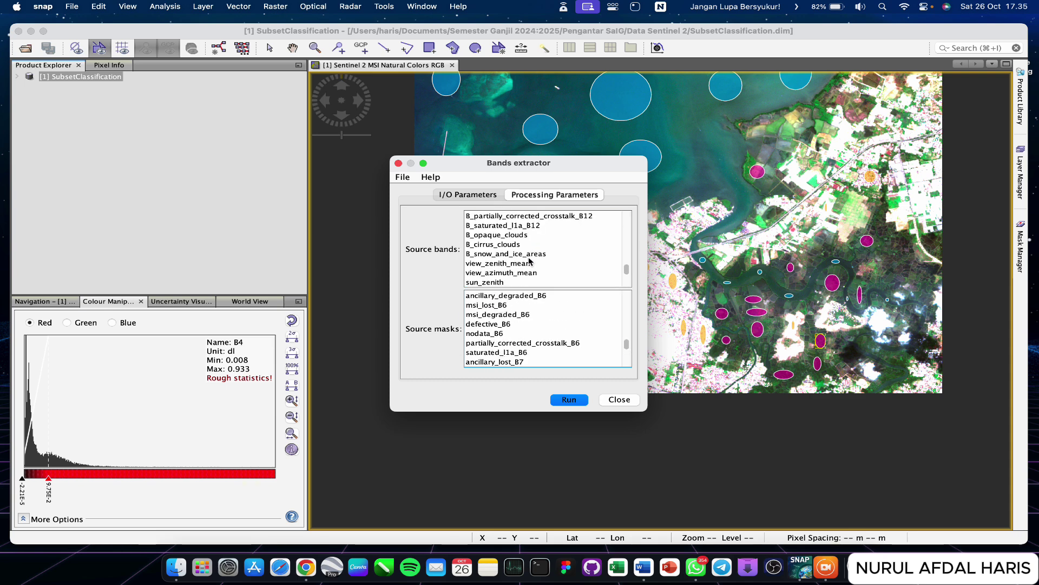
# Step: Run the band extraction and close the Bands extractor
pyautogui.click(569, 399)
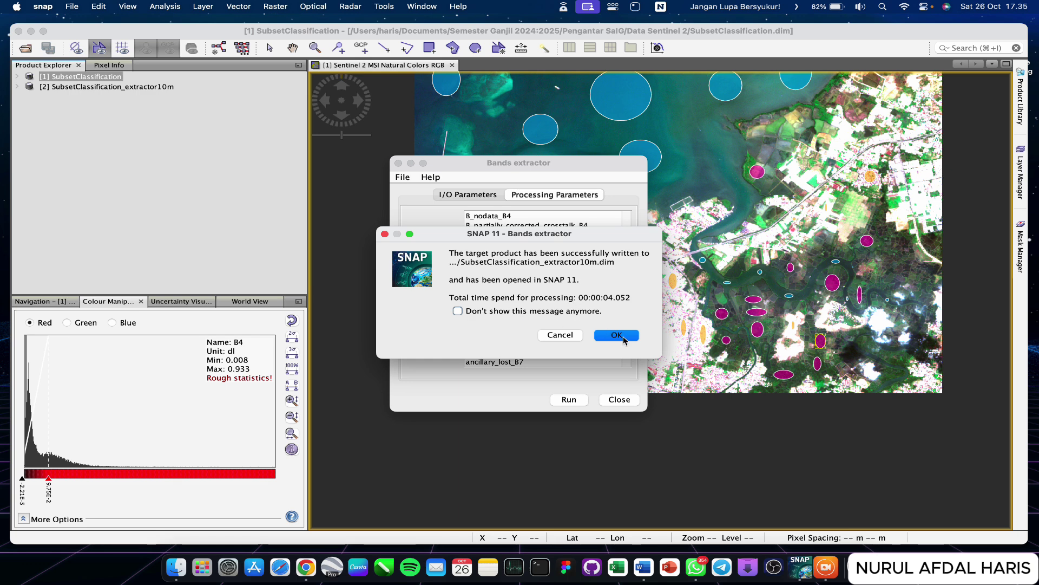
pyautogui.click(617, 336)
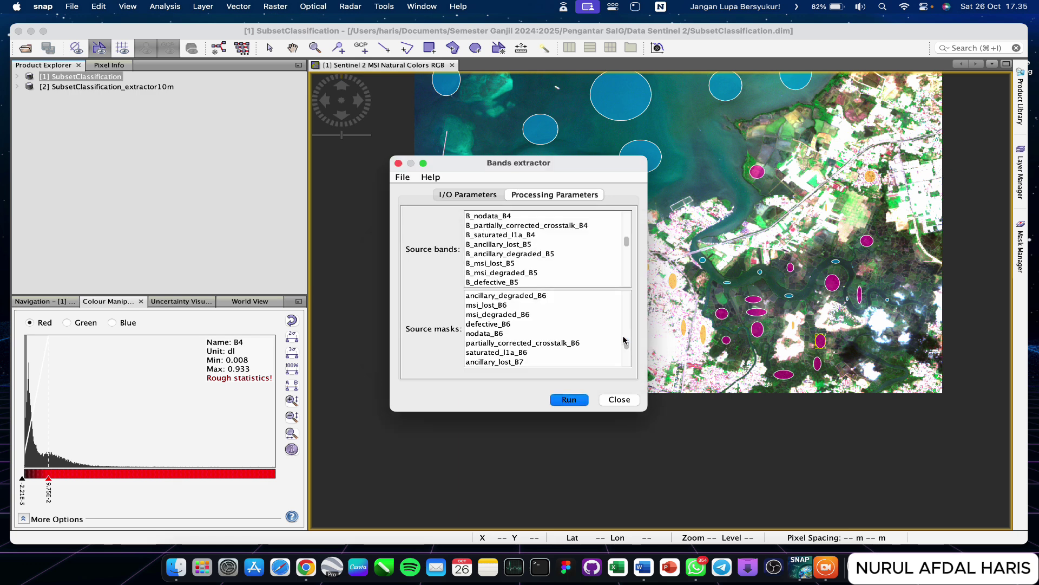
pyautogui.click(621, 400)
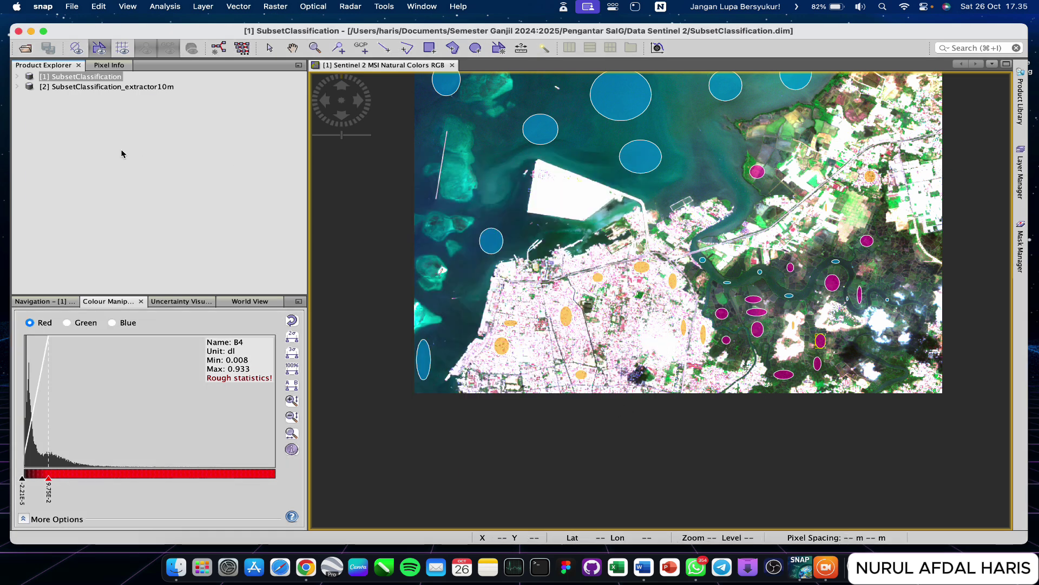
# Step: Close the original SubsetClassification product and open SubsetClassification_extractor10m as a Sentinel 2 MSI Natural Colors RGB image
pyautogui.rightClick(53, 77)
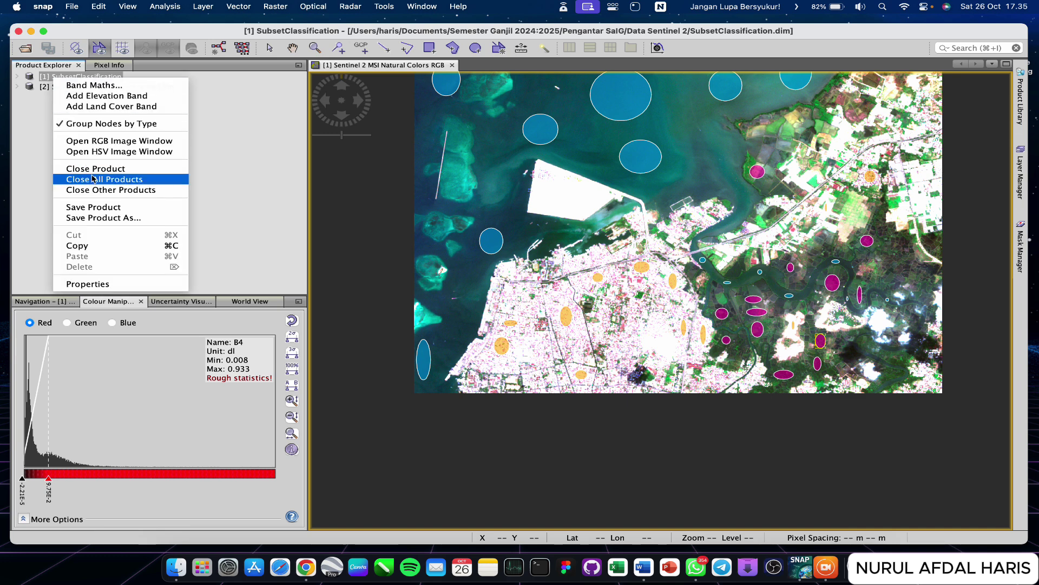
pyautogui.click(93, 168)
pyautogui.rightClick(67, 79)
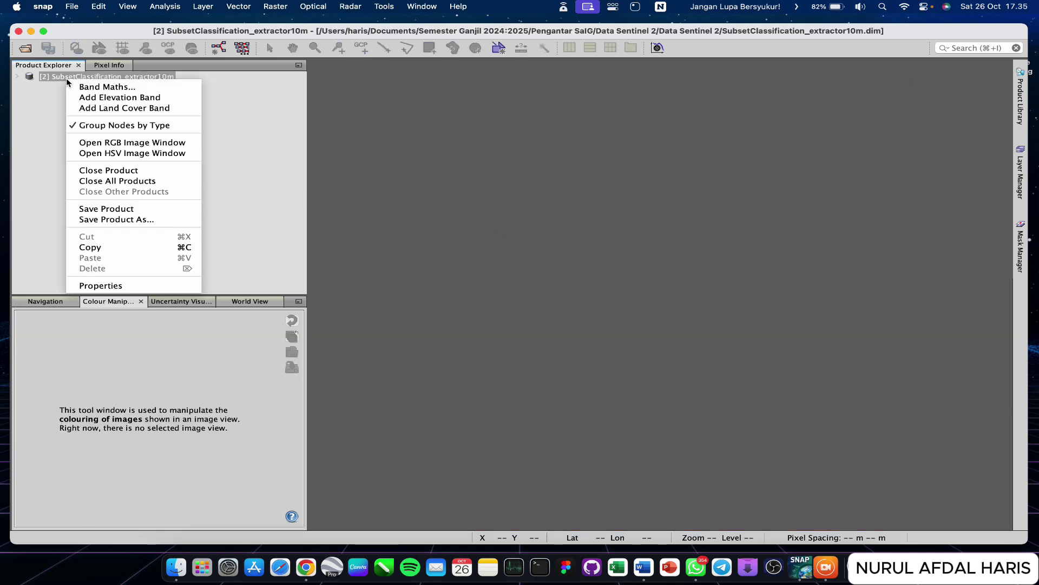
pyautogui.click(108, 143)
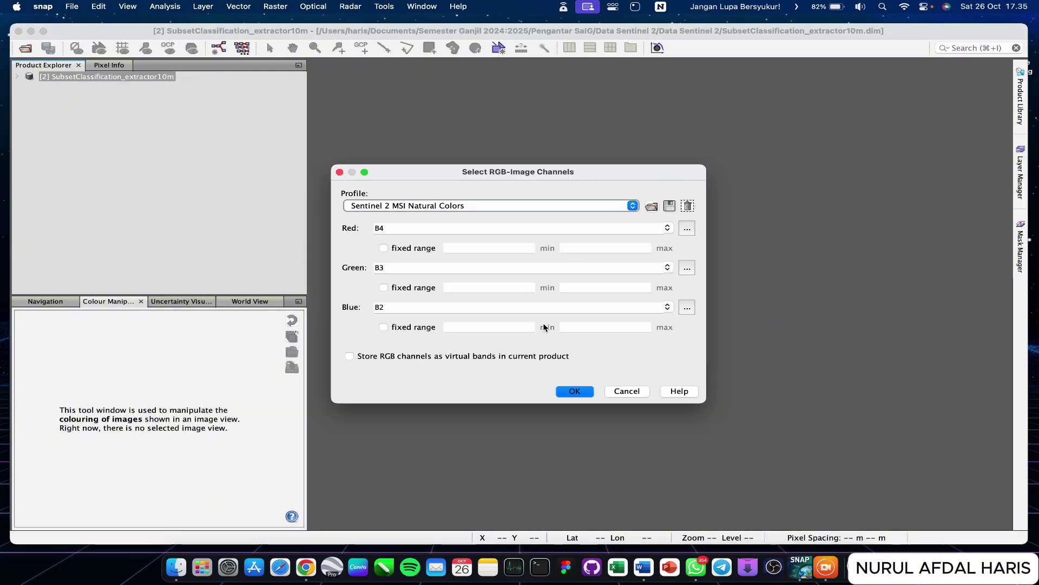
pyautogui.click(571, 391)
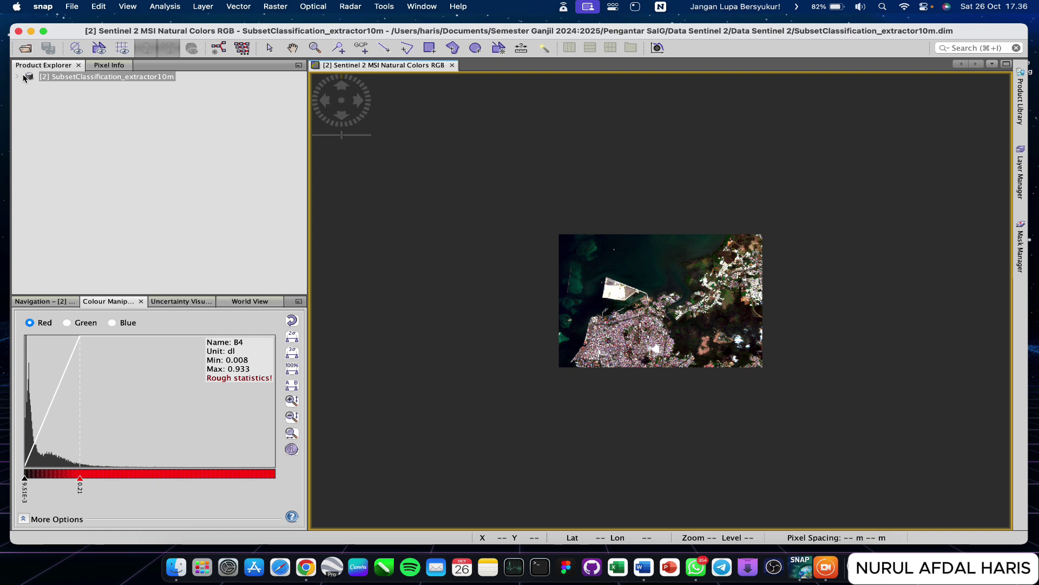
# Step: Show the LahanTerbangun, BadanAir and Vegetasi vector layers of the extracted product over its RGB image
pyautogui.doubleClick(36, 78)
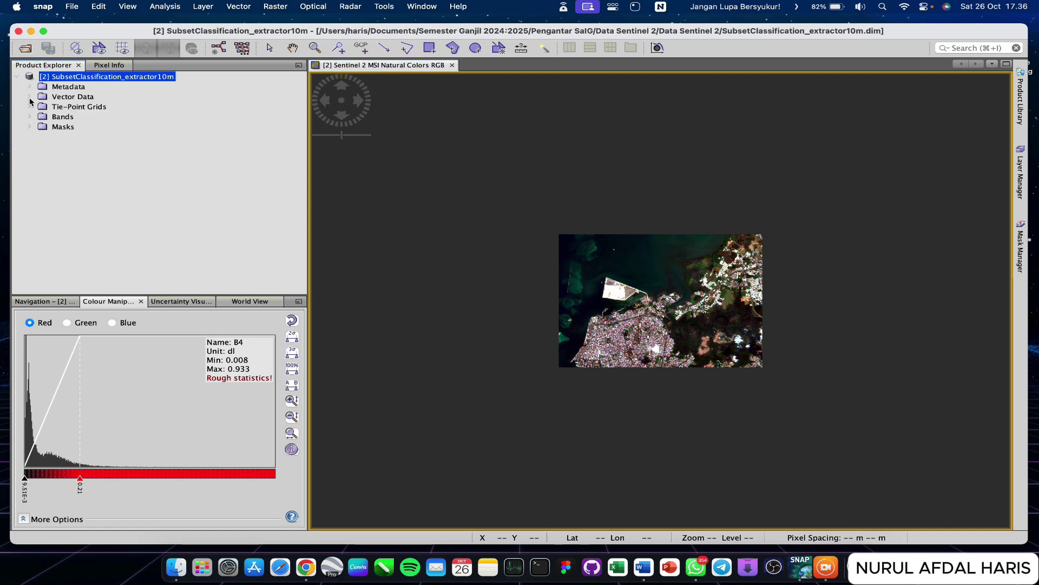
pyautogui.click(29, 96)
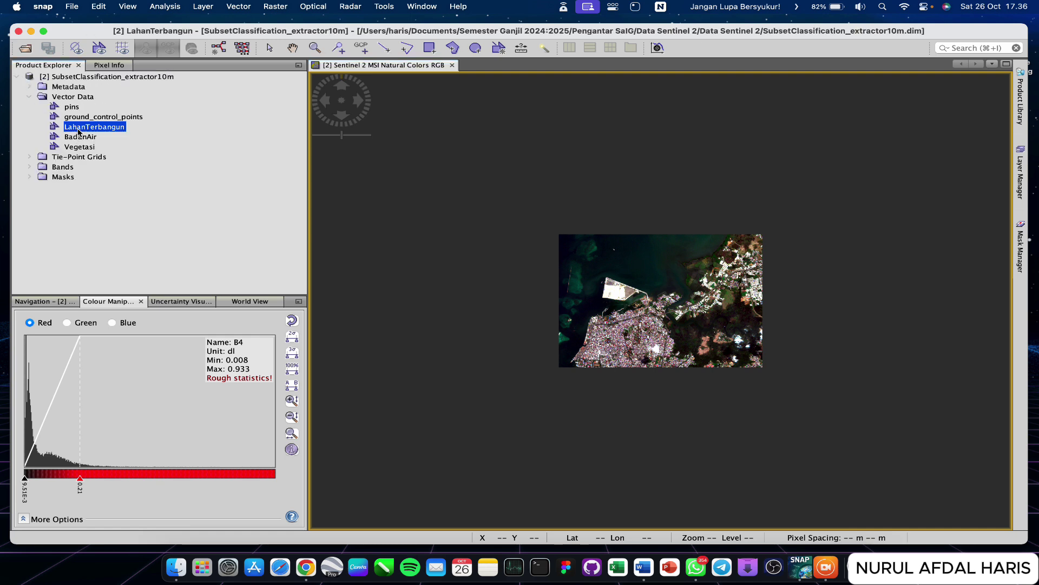
pyautogui.click(1019, 181)
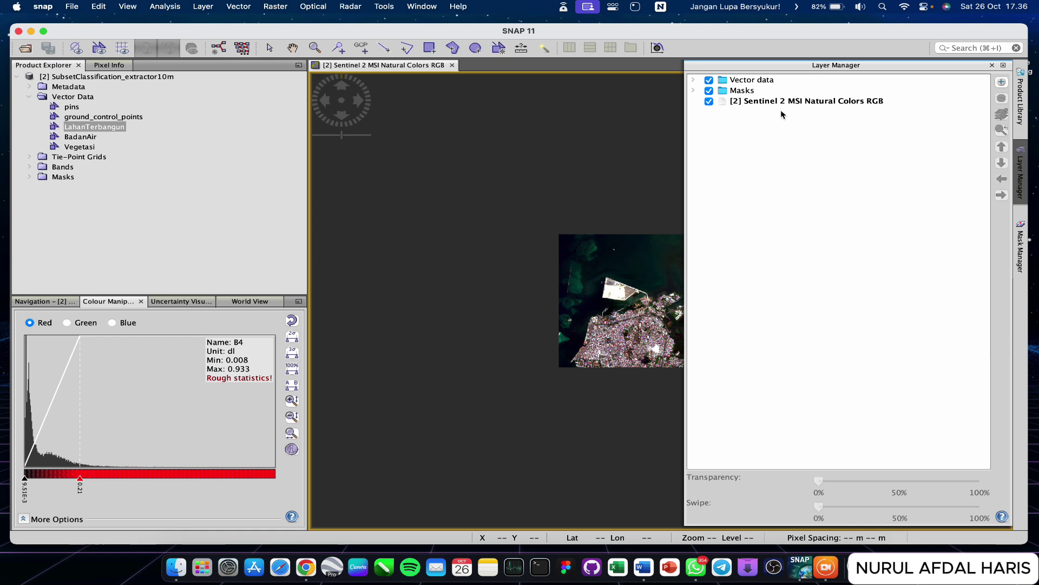
pyautogui.click(693, 80)
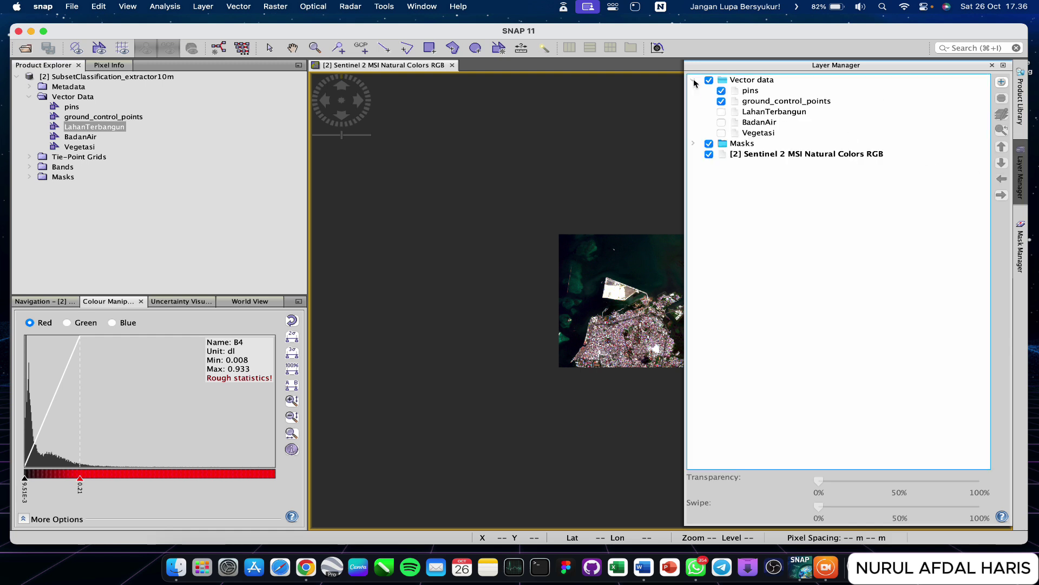
pyautogui.click(722, 132)
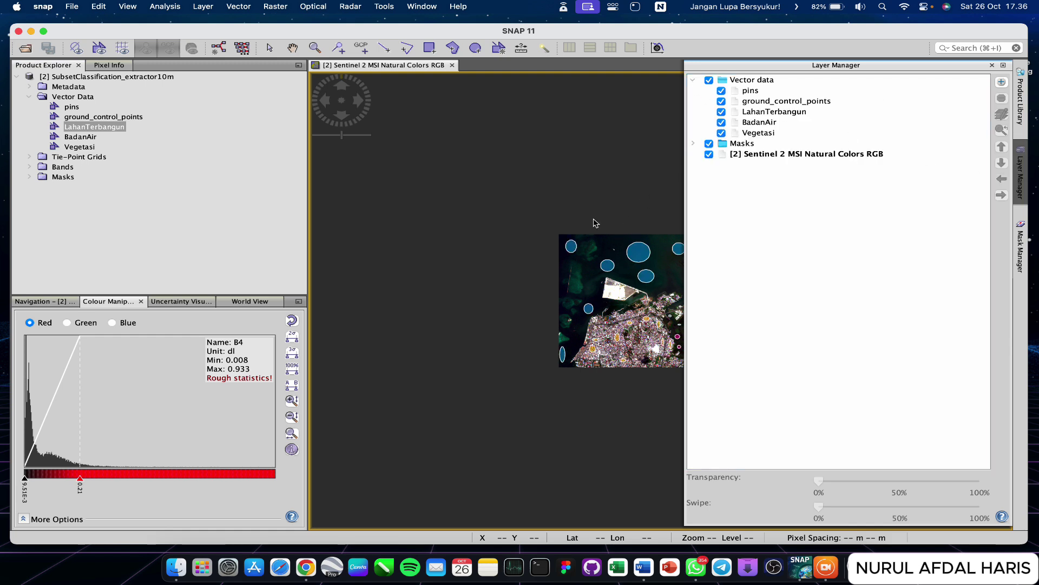
pyautogui.click(585, 220)
pyautogui.scroll(3, 663, 331)
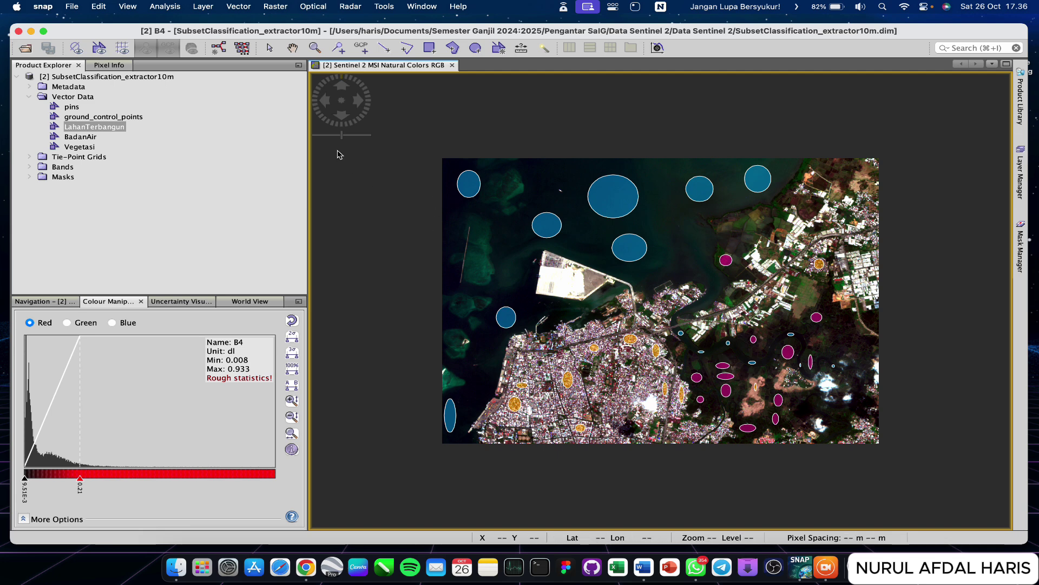
# Step: Open the Maximum Likelihood Classifier and add the open SubsetClassification_extractor10m product as its input
pyautogui.click(276, 6)
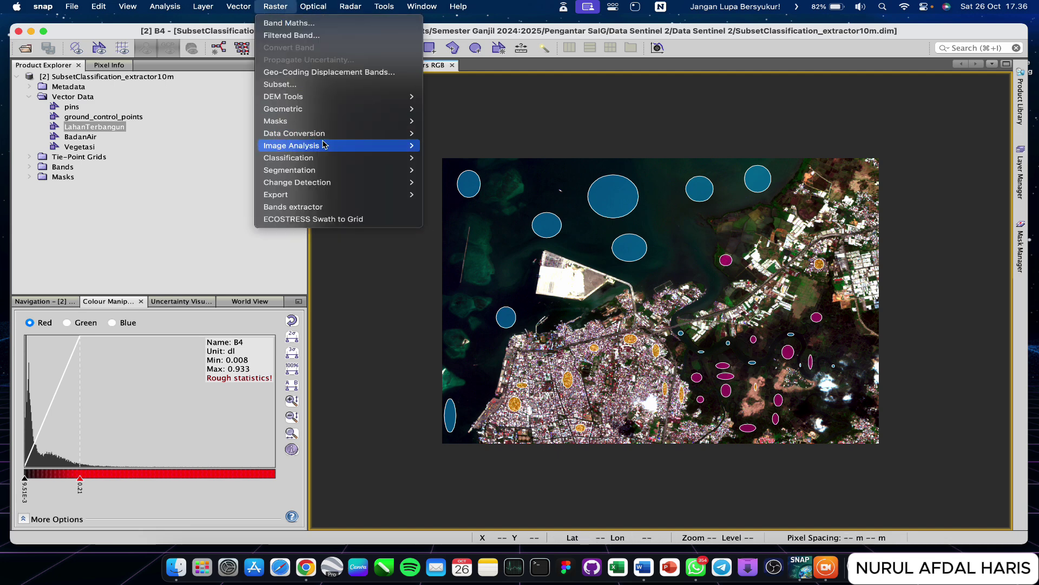
pyautogui.moveTo(349, 157)
pyautogui.moveTo(474, 170)
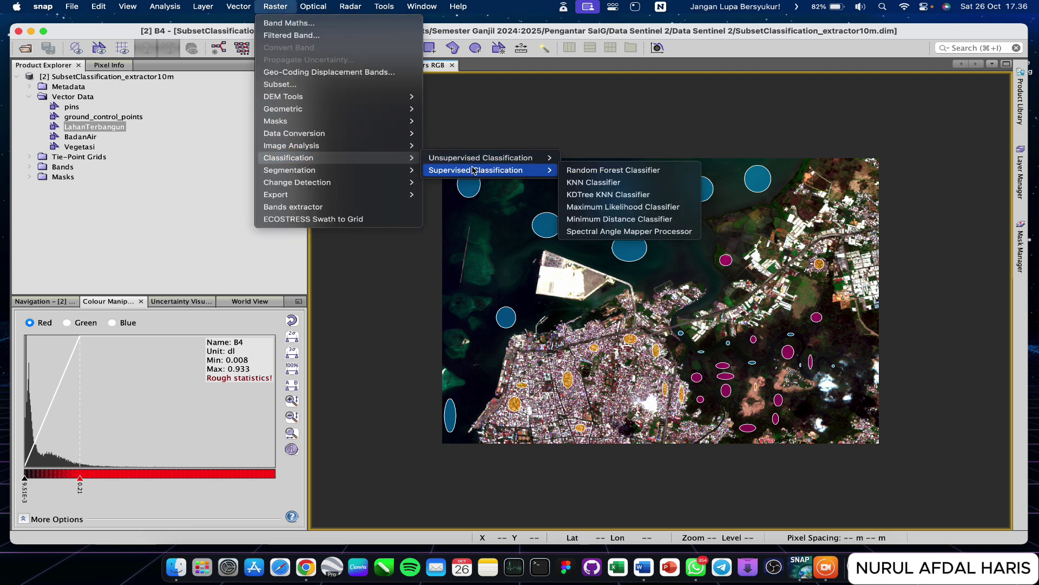
pyautogui.click(606, 207)
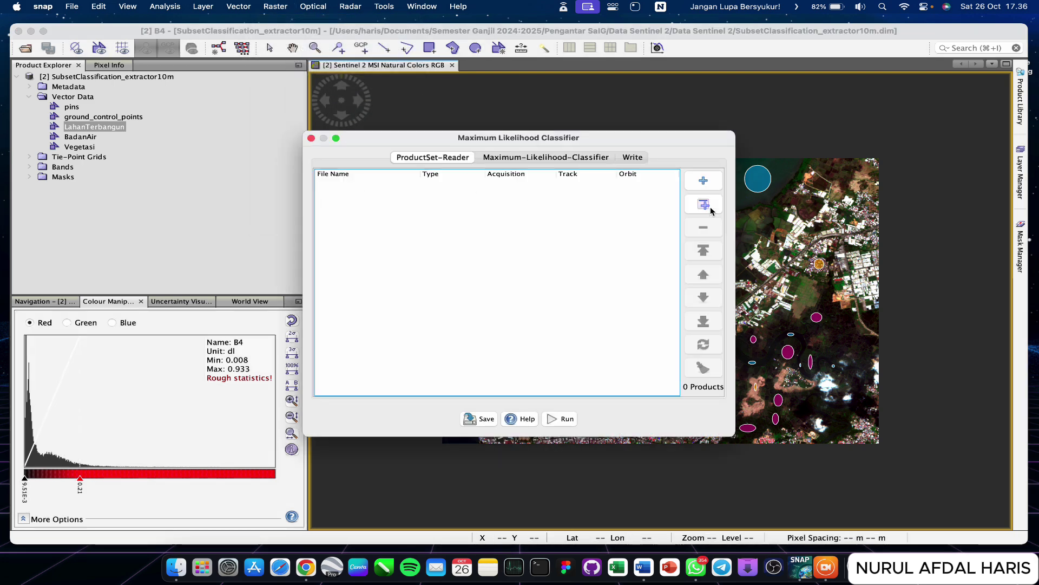
pyautogui.click(710, 209)
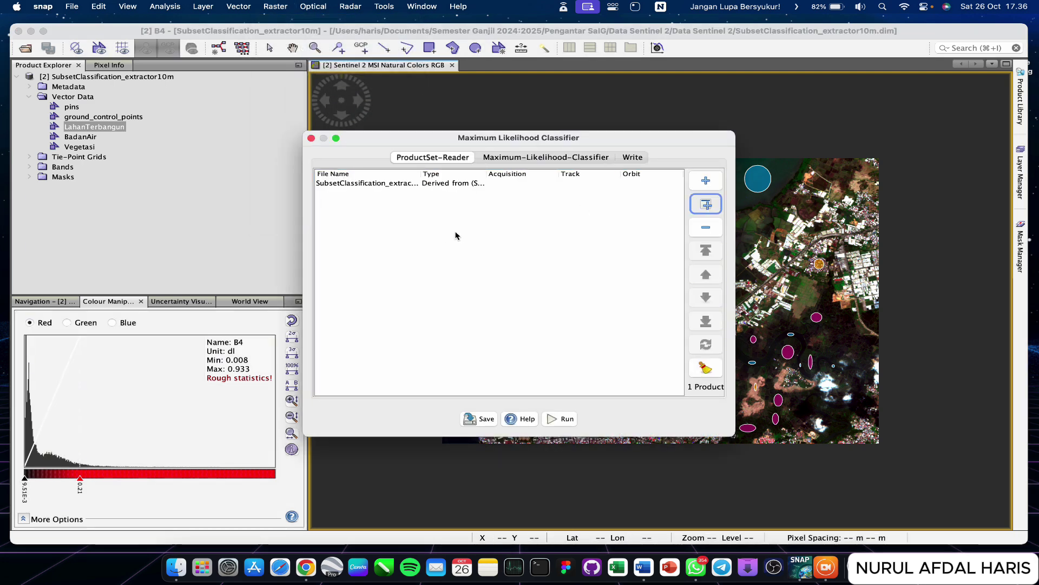
# Step: Select LahanTerbangun, BadanAir and Vegetasi as training vectors and B2, B3, B4 and B8 as feature bands
pyautogui.click(517, 157)
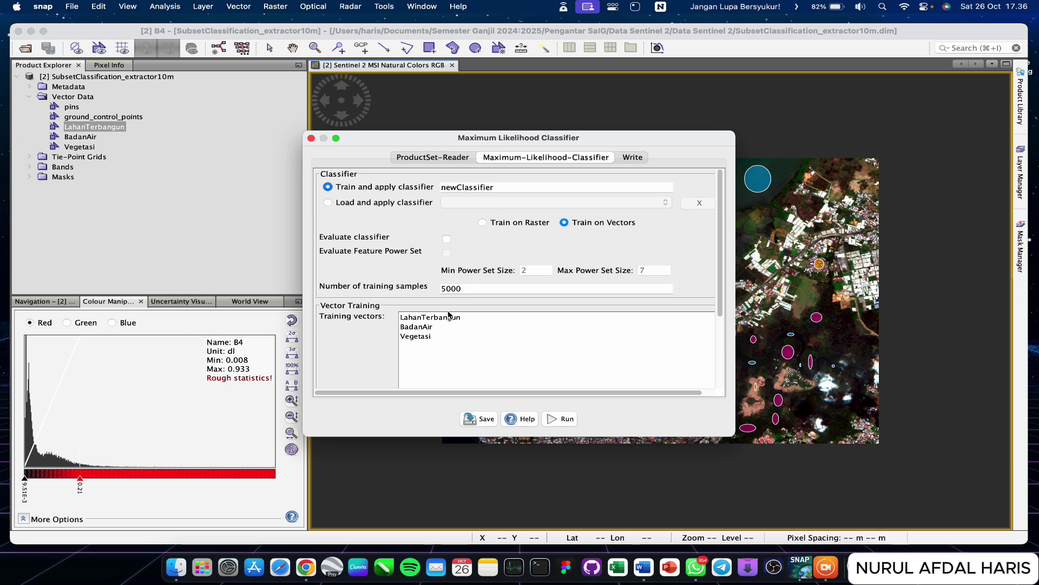
pyautogui.click(448, 316)
pyautogui.keyDown('shift'); pyautogui.click(426, 337); pyautogui.keyUp('shift')
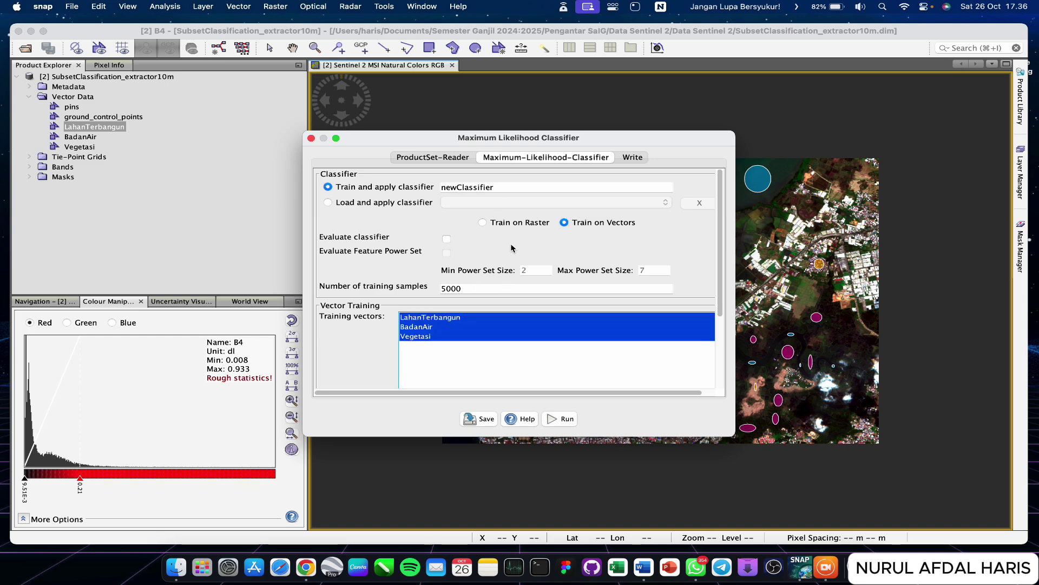
pyautogui.scroll(-2, 388, 279)
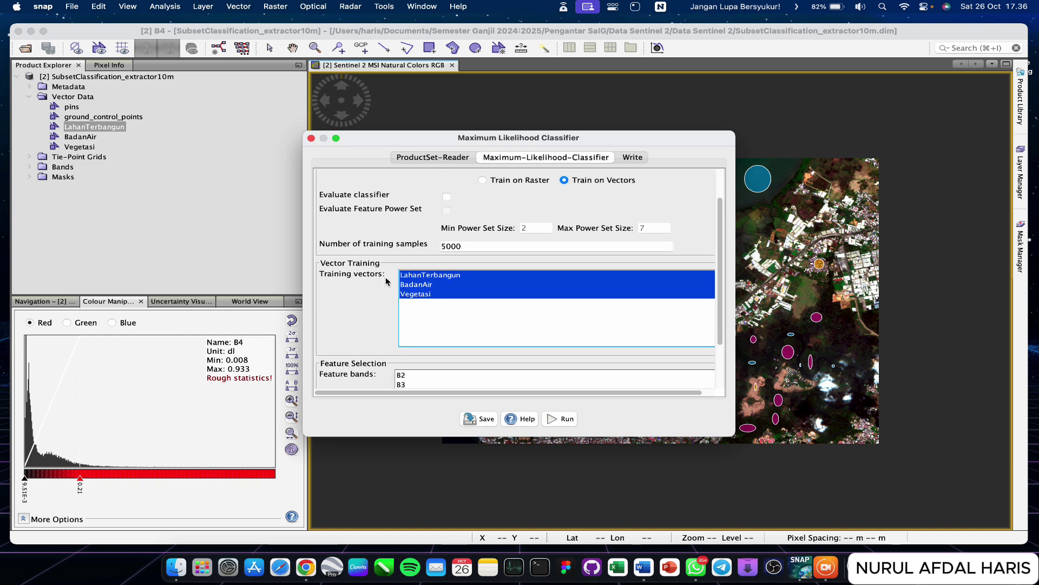
pyautogui.scroll(-3, 388, 280)
pyautogui.click(409, 321)
pyautogui.keyDown('shift'); pyautogui.click(410, 347); pyautogui.keyUp('shift')
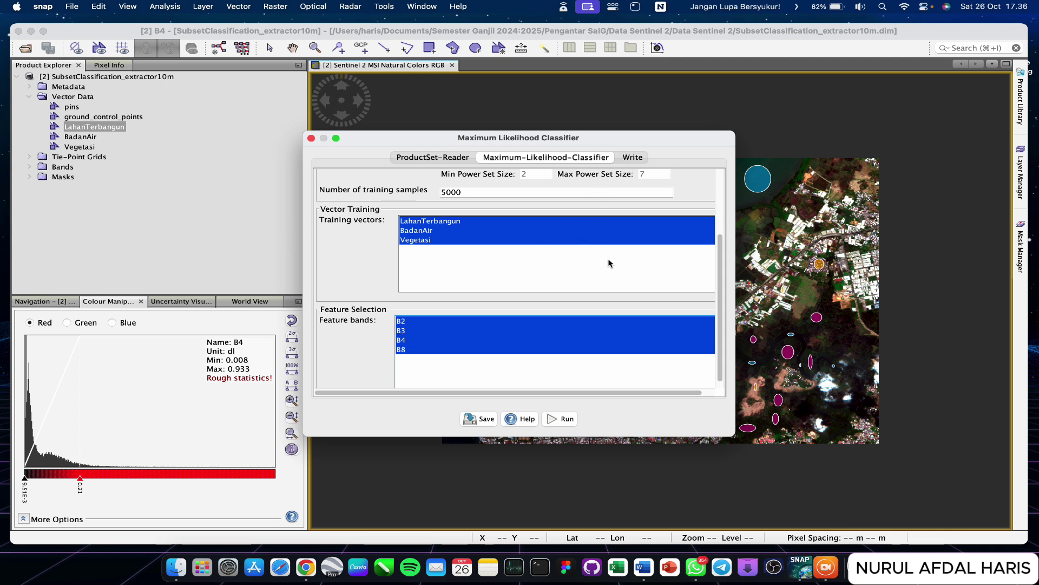
pyautogui.moveTo(722, 246); pyautogui.dragTo(645, 158)
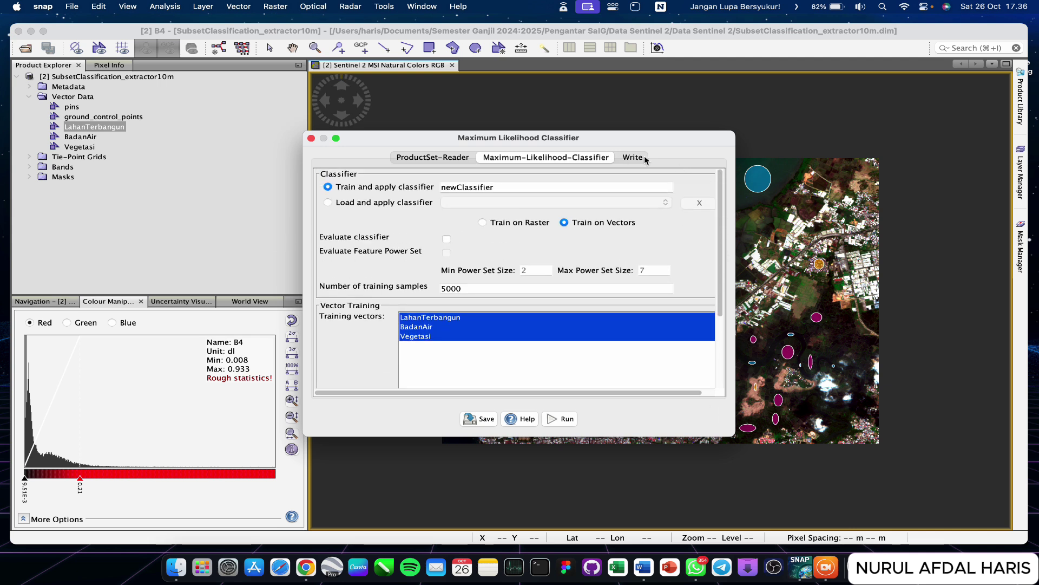
# Step: Shorten the target product name to extractor10m_MLClass, and run the Maximum Likelihood classification before closing the classifier
pyautogui.click(645, 159)
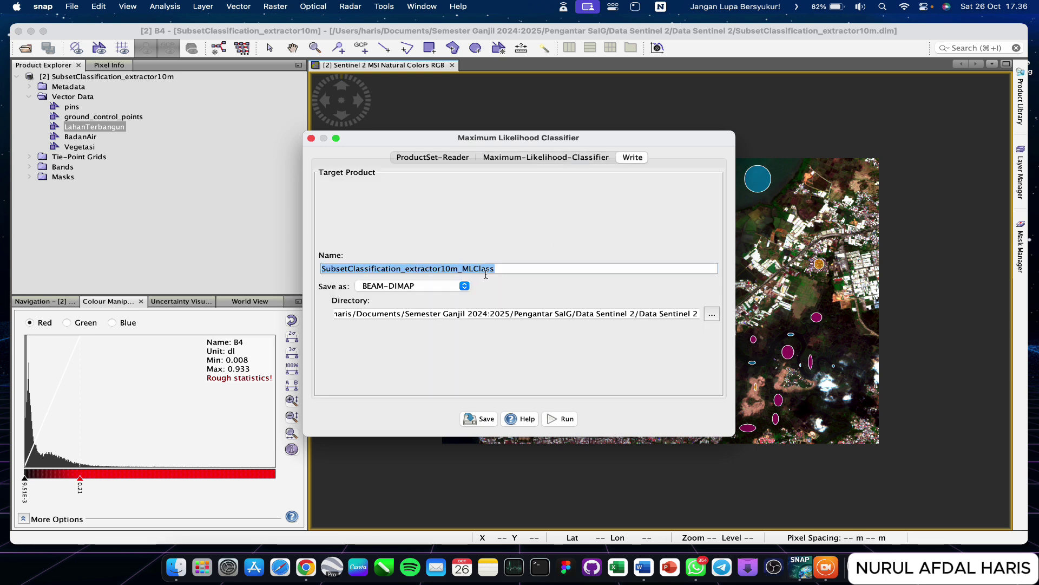
pyautogui.click(487, 272)
pyautogui.moveTo(684, 315); pyautogui.dragTo(707, 318)
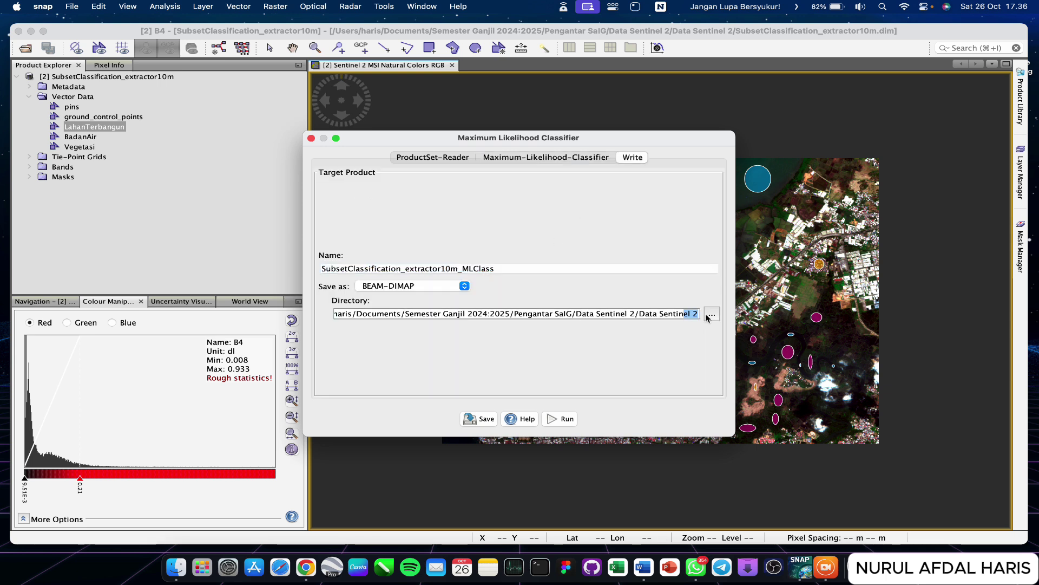
pyautogui.click(513, 269)
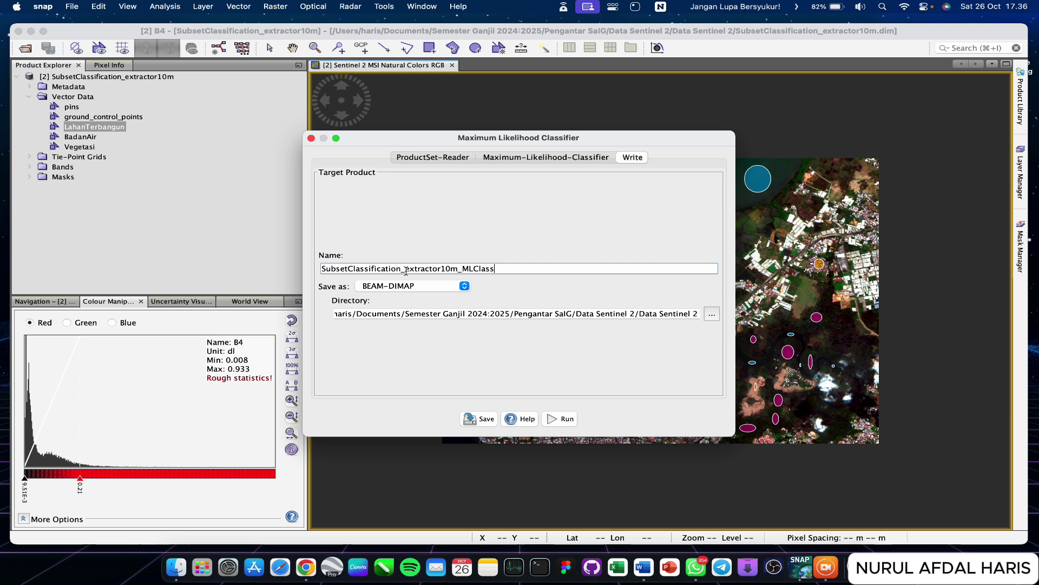
pyautogui.moveTo(405, 268); pyautogui.dragTo(299, 255)
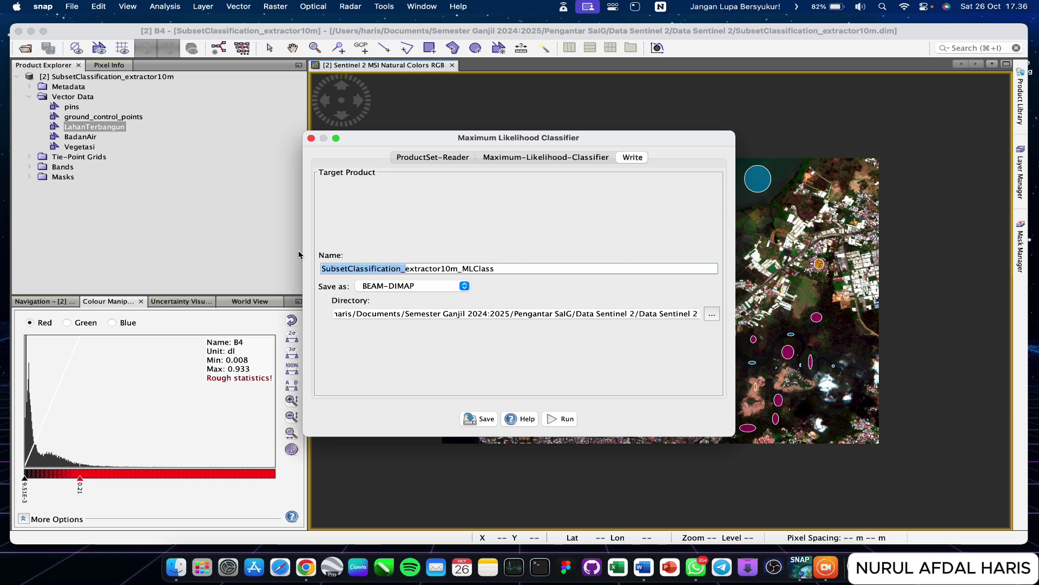
pyautogui.press('BackSpace')
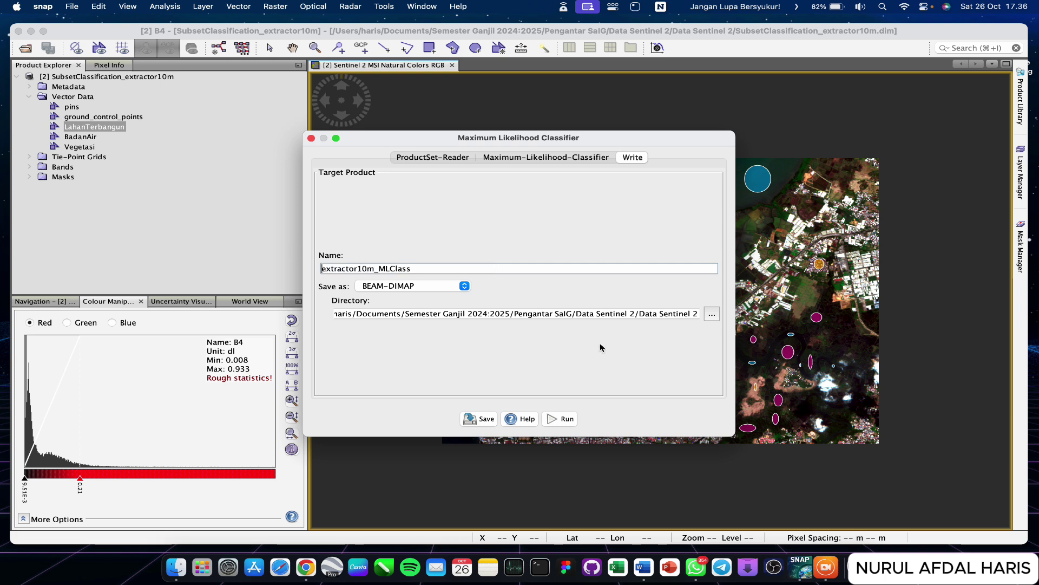
pyautogui.click(563, 418)
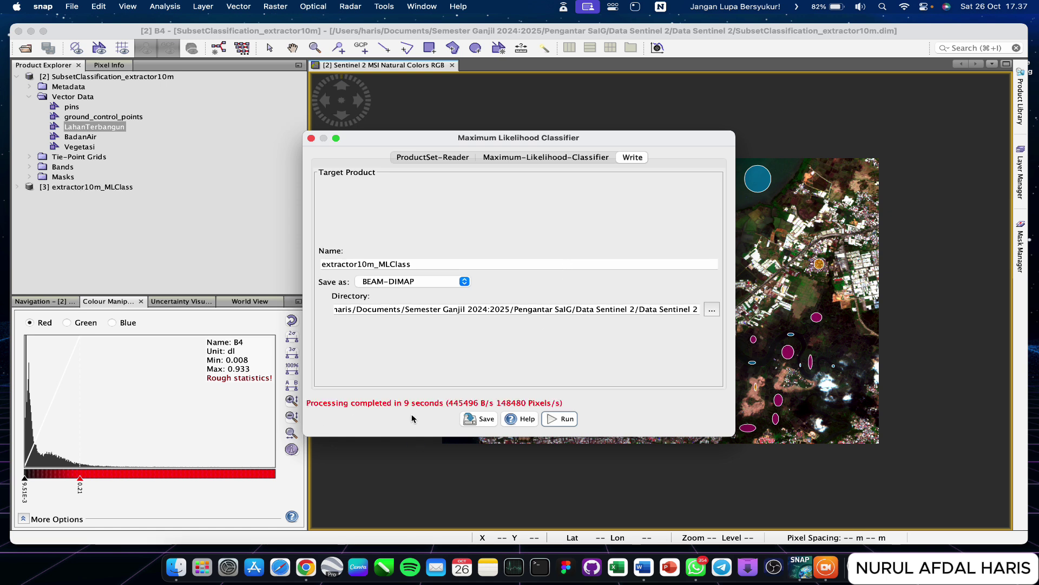
pyautogui.click(311, 139)
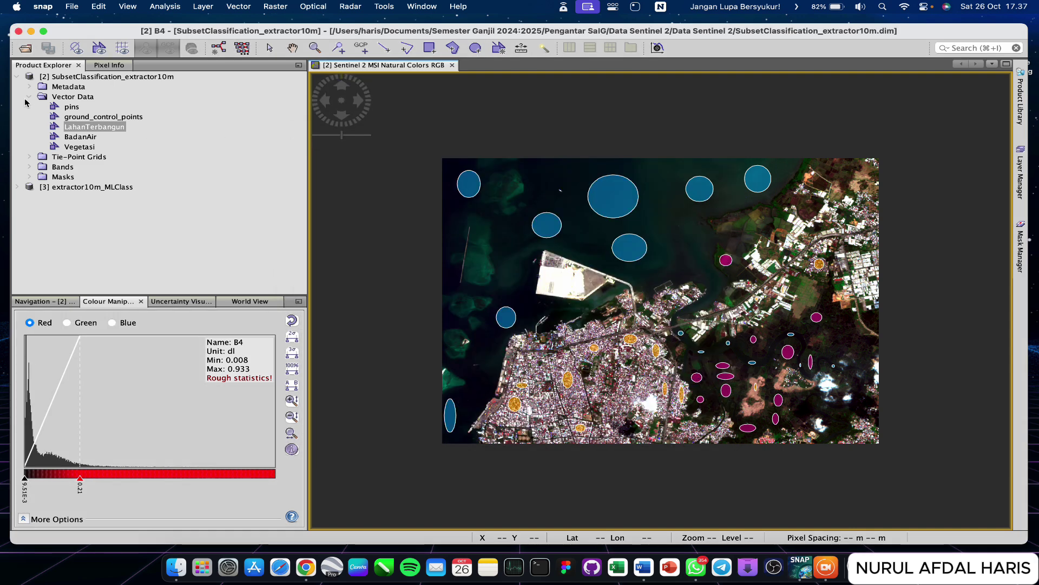
# Step: Open the LabeledClasses band of the extractor10m_MLClass product to view the classification result
pyautogui.click(17, 187)
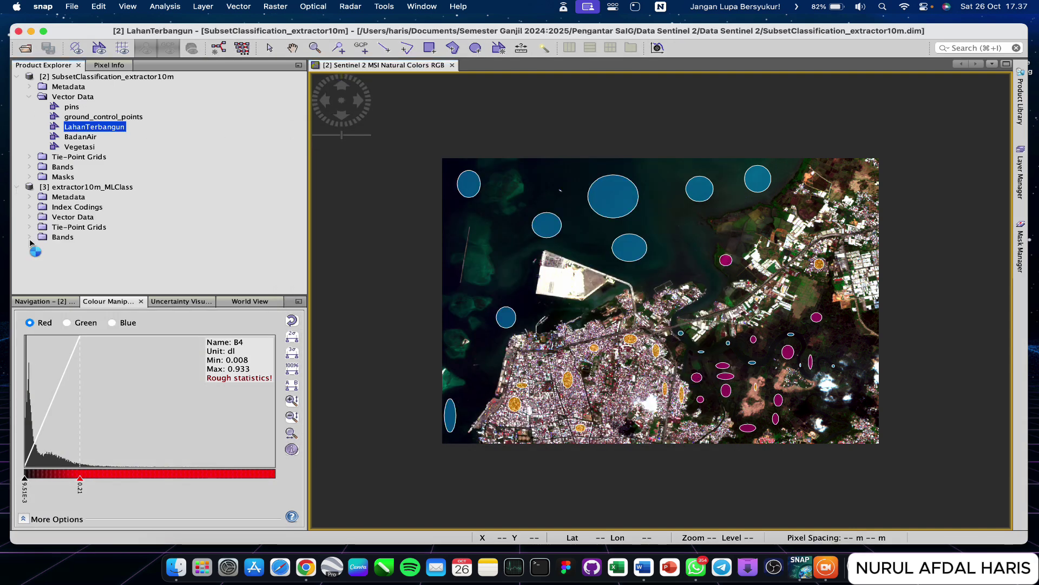
pyautogui.click(30, 237)
pyautogui.click(107, 248)
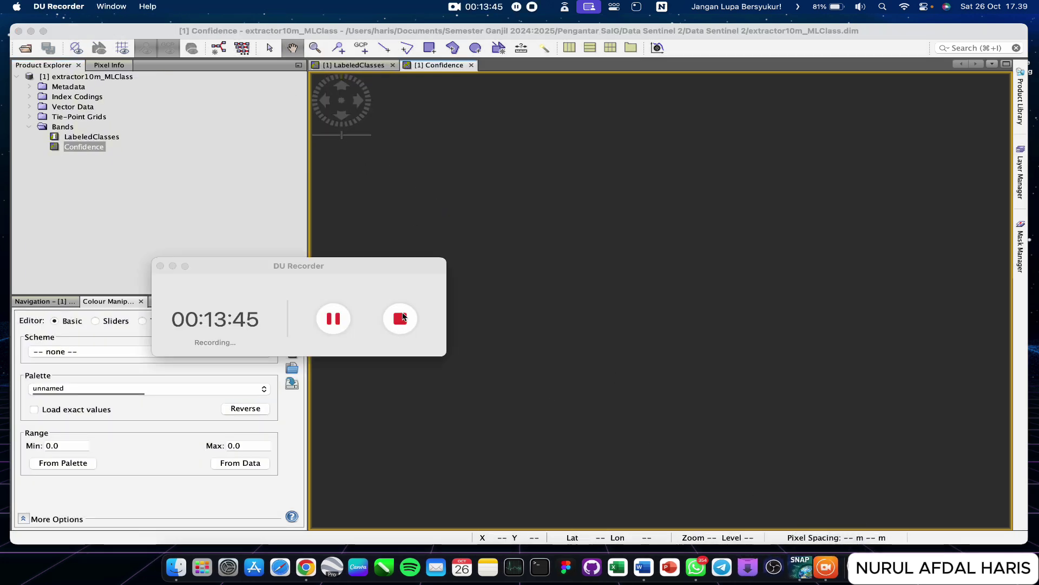
pyautogui.click(334, 320)
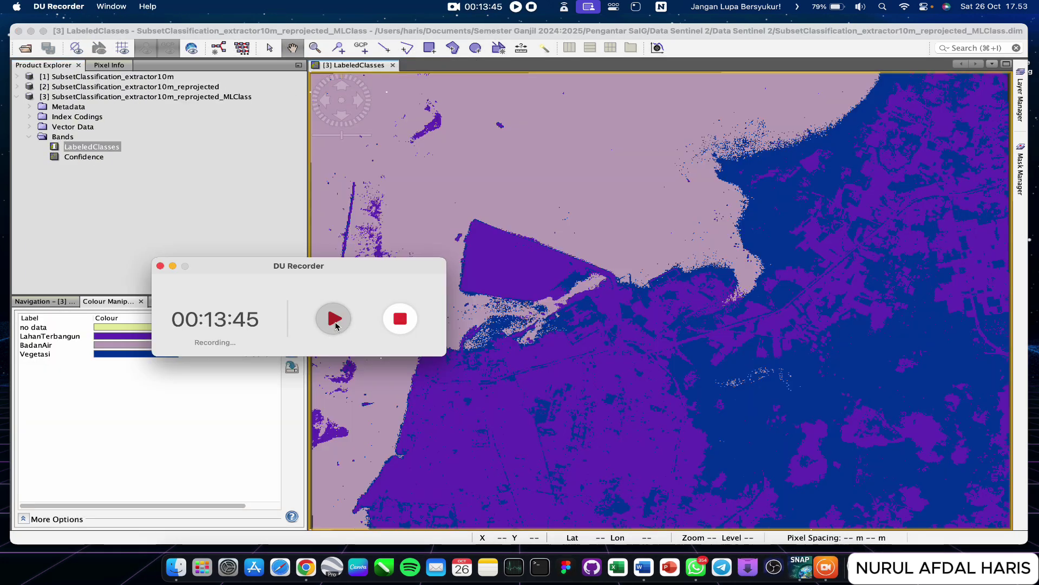
pyautogui.click(334, 319)
pyautogui.click(207, 218)
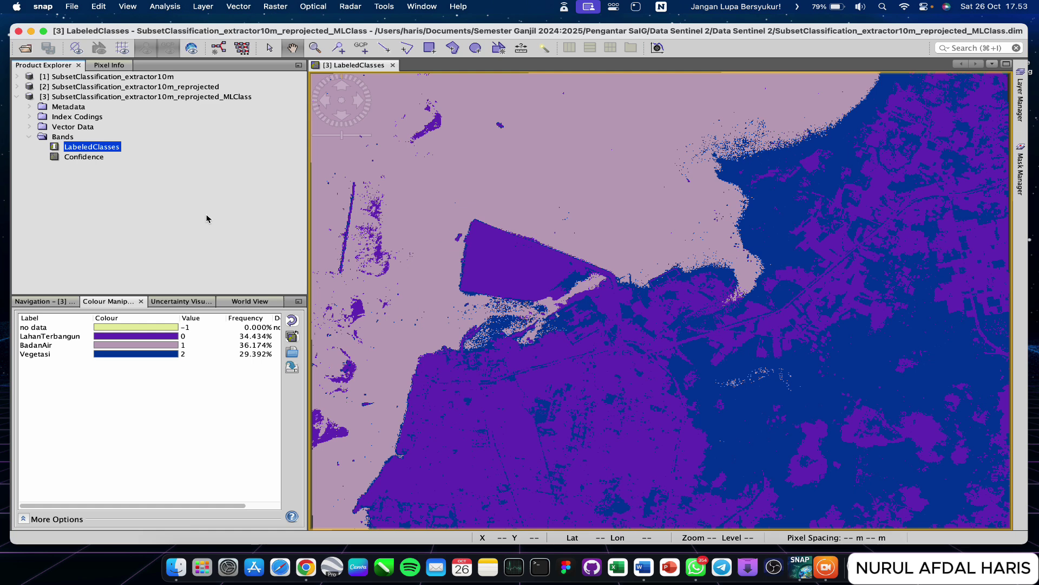
# Step: Recolour the LabeledClasses map with black for LahanTerbangun, cyan for BadanAir and bright green for Vegetasi
pyautogui.click(128, 336)
pyautogui.click(100, 364)
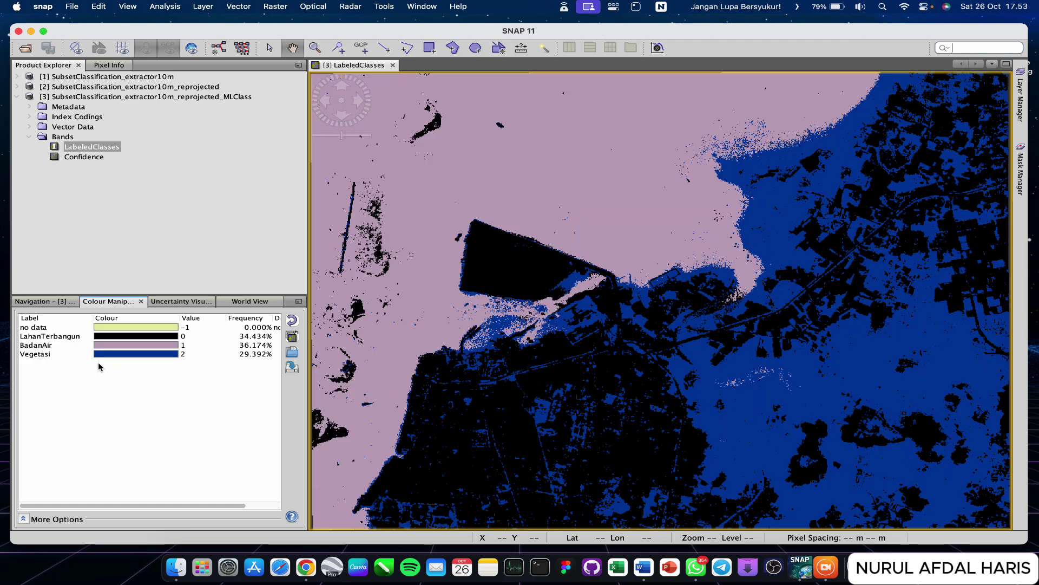
pyautogui.click(122, 347)
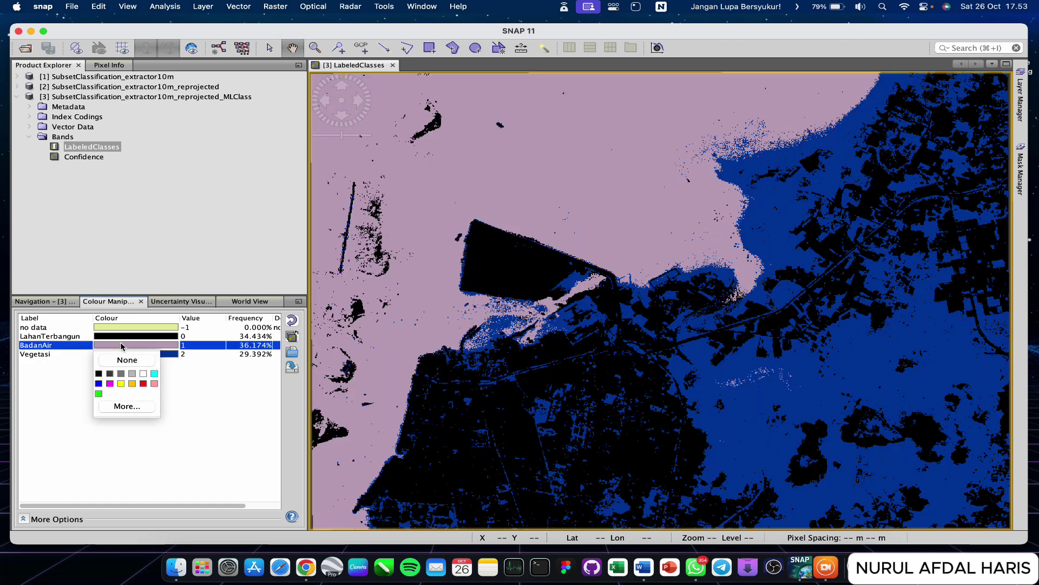
pyautogui.click(154, 374)
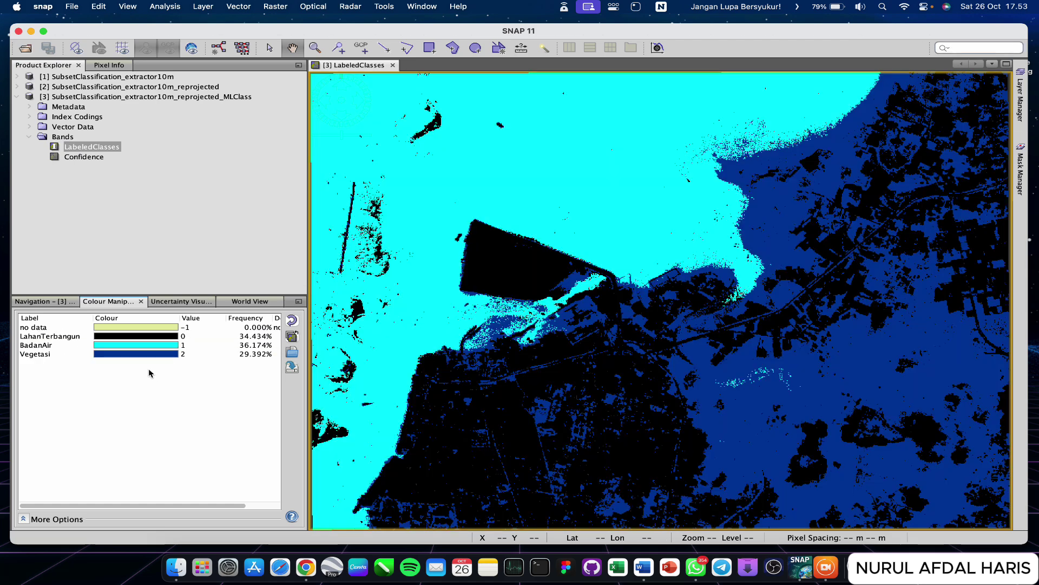
pyautogui.click(124, 354)
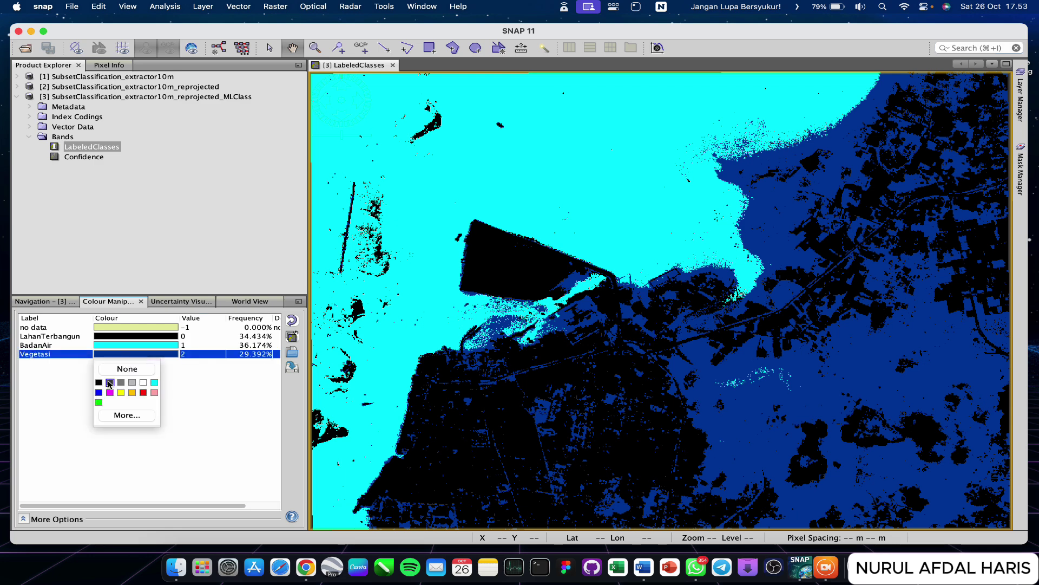
pyautogui.click(99, 403)
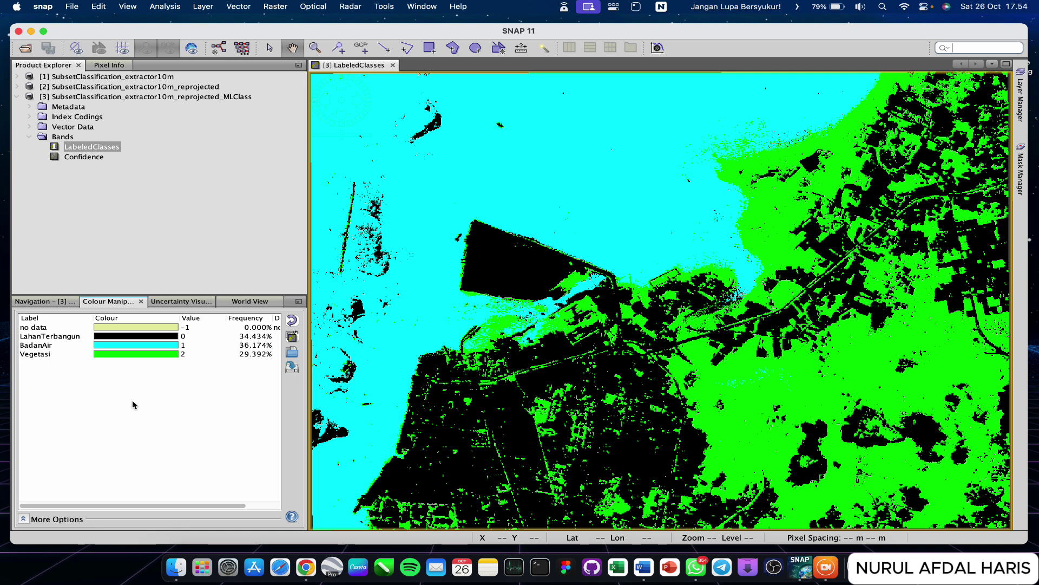
pyautogui.scroll(-3, 480, 347)
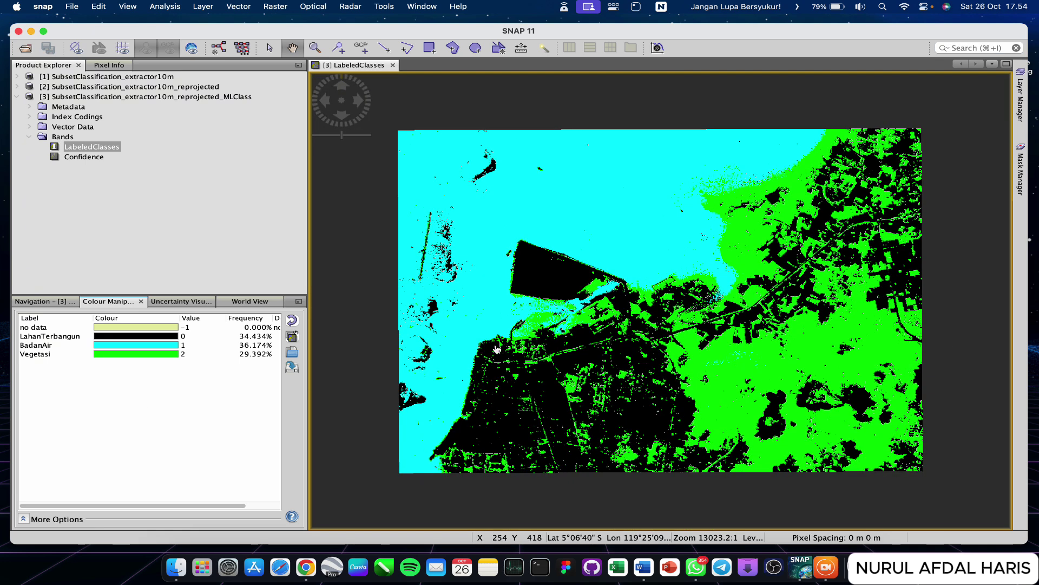